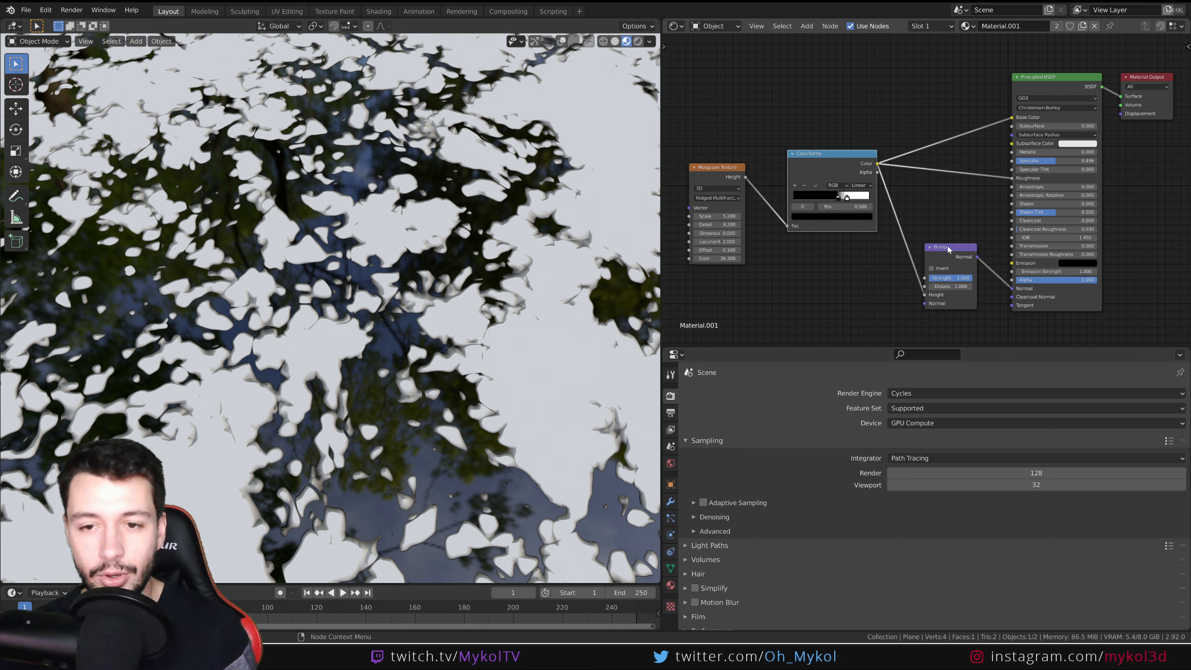
# Step: Try other Scale and Gain values on the Musgrave Texture of the finished material and inspect the surface
pyautogui.moveTo(834, 159); pyautogui.dragTo(828, 154)
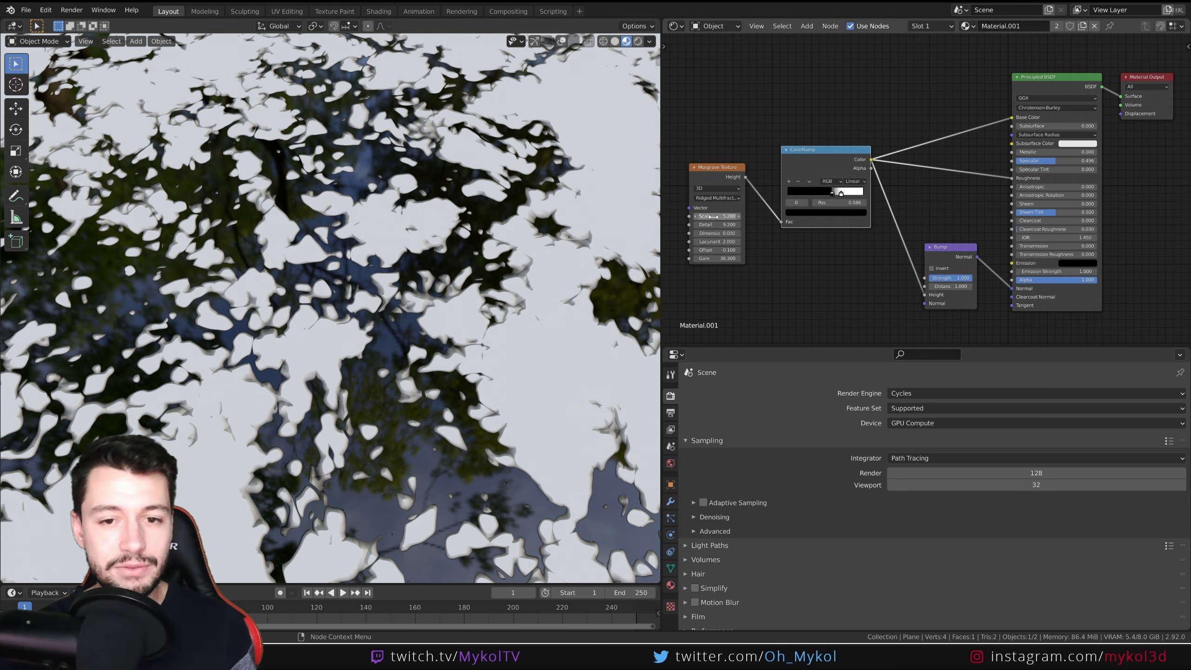
pyautogui.moveTo(714, 216); pyautogui.dragTo(718, 217)
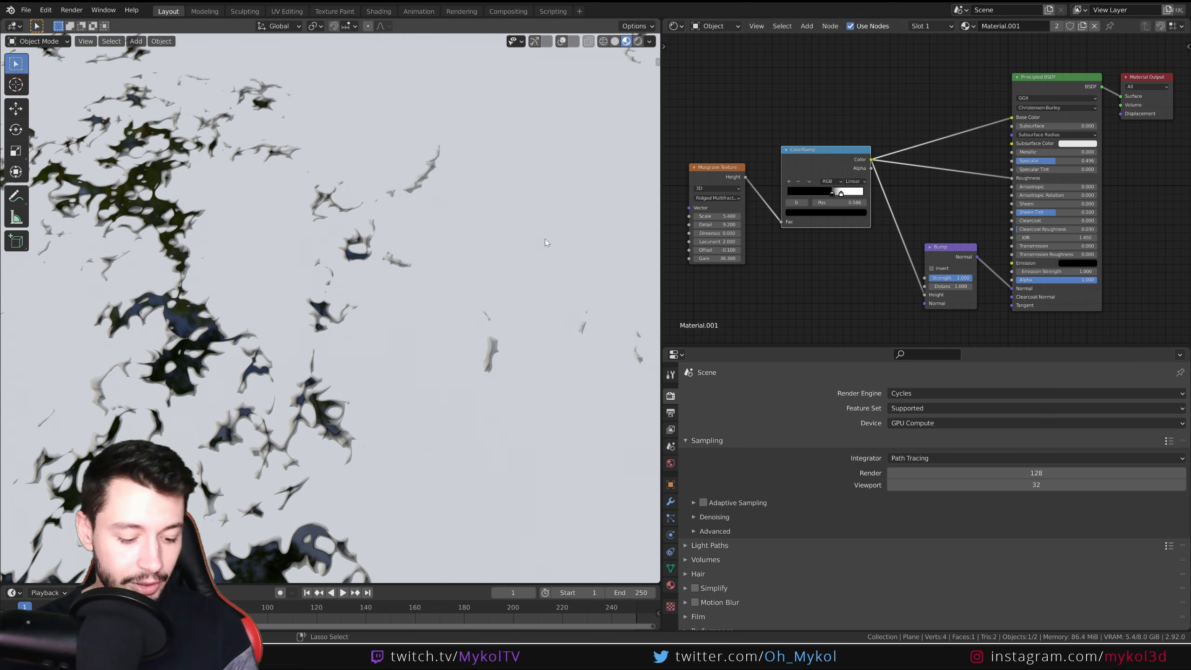
pyautogui.hotkey('ctrl', 'z')
pyautogui.moveTo(712, 259); pyautogui.dragTo(835, 259)
pyautogui.scroll(-5, 436, 286)
pyautogui.scroll(4, 355, 392)
pyautogui.scroll(2, 371, 388)
pyautogui.moveTo(422, 366); pyautogui.dragTo(407, 401, button='middle')
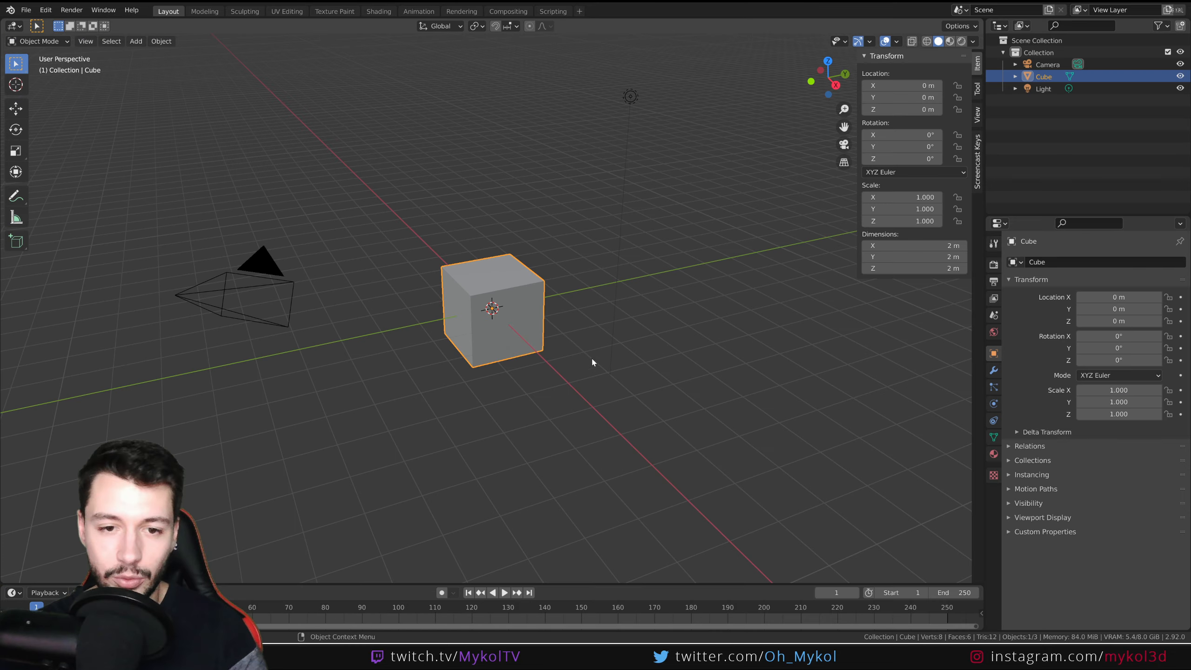
# Step: Turn on the Screencast Keys display and narrow the 3D viewport to about half of the window
pyautogui.click(978, 174)
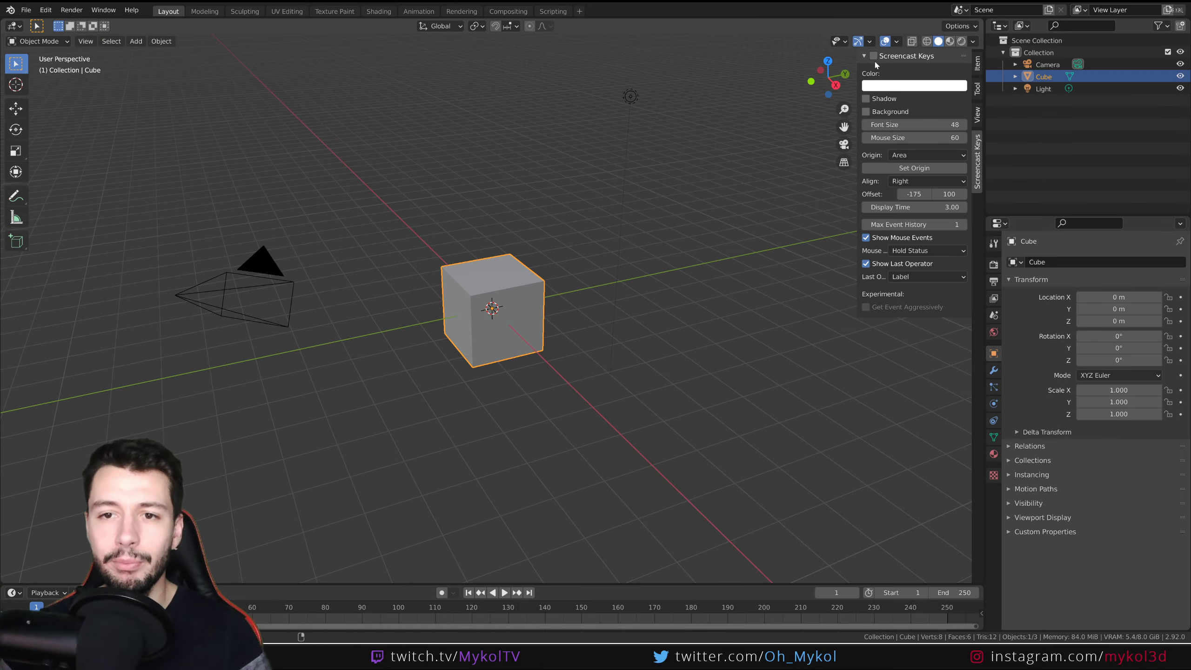
pyautogui.click(934, 57)
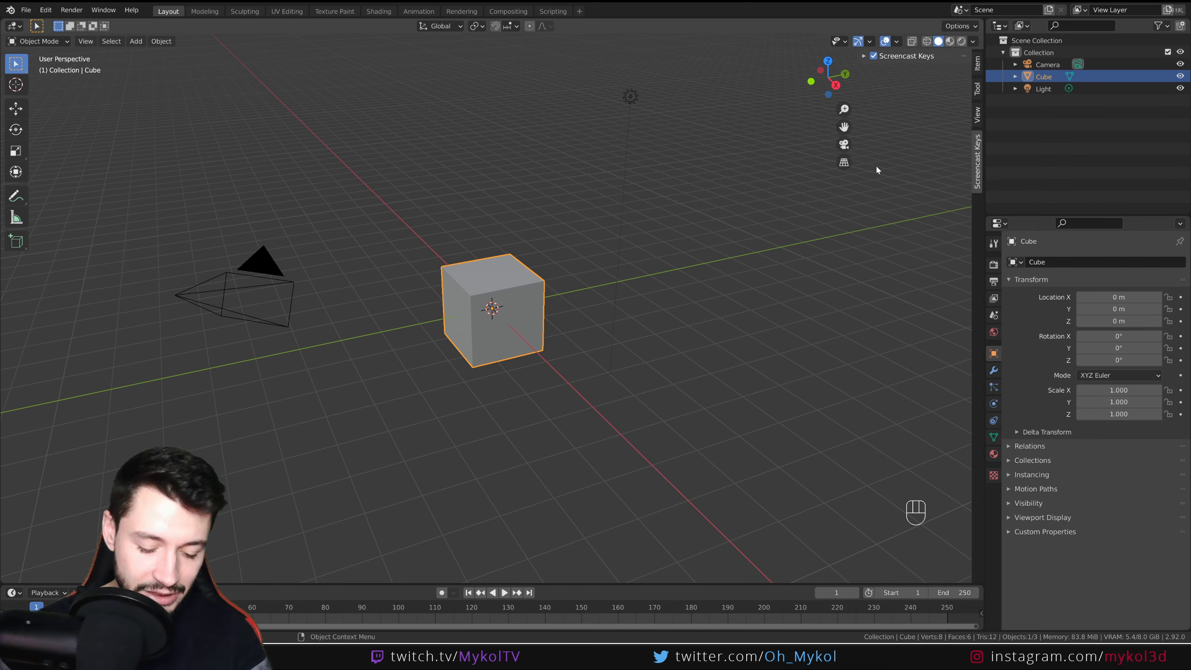
pyautogui.press('n')
pyautogui.moveTo(985, 243); pyautogui.dragTo(580, 291)
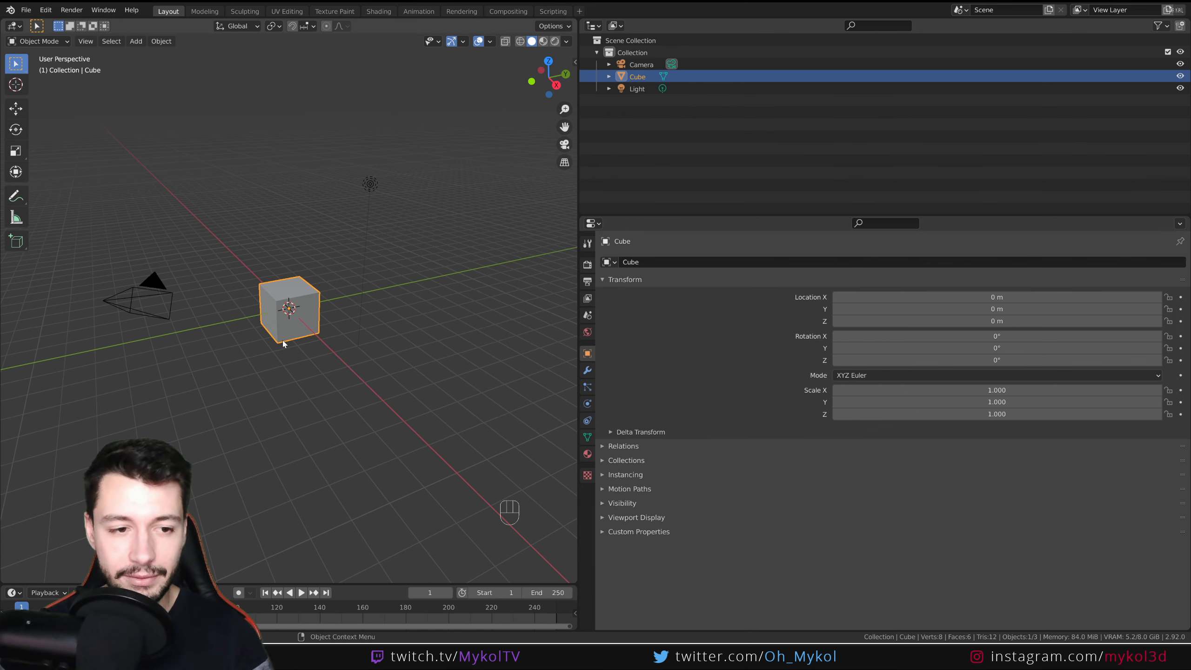
# Step: Replace the default cube with a mesh plane at the world origin
pyautogui.scroll(3, 298, 336)
pyautogui.moveTo(298, 337); pyautogui.dragTo(320, 344, button='middle')
pyautogui.press('Delete')
pyautogui.hotkey('shift', 'a')
pyautogui.moveTo(319, 344)
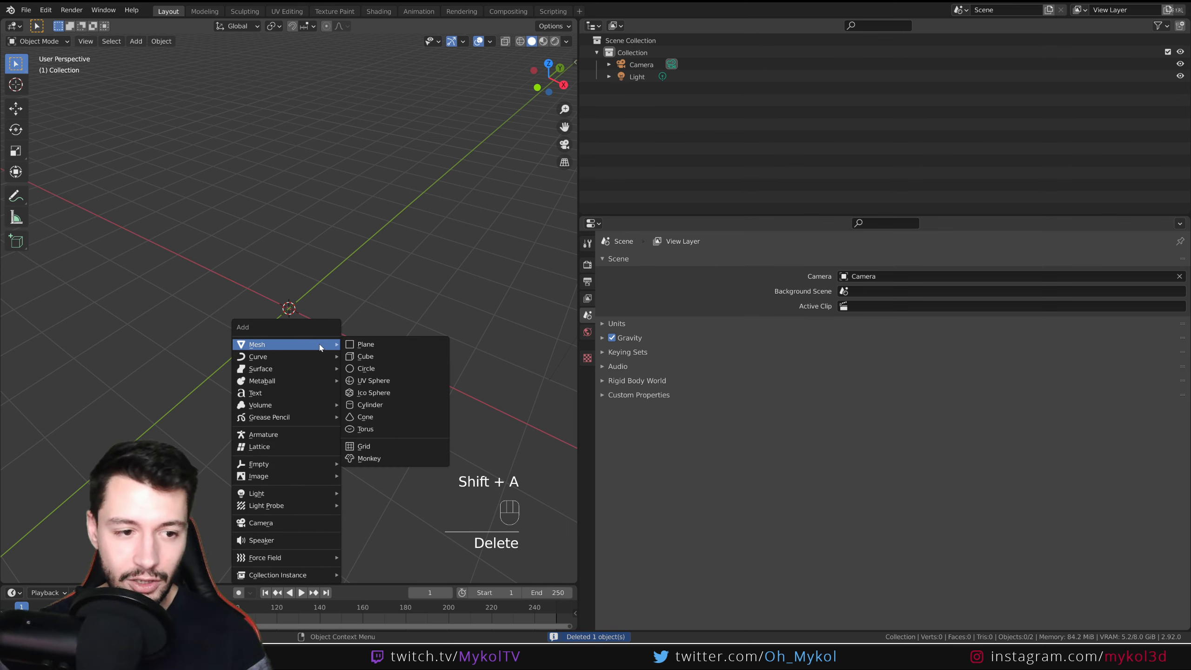
pyautogui.click(365, 345)
pyautogui.moveTo(324, 349); pyautogui.dragTo(418, 365, button='middle')
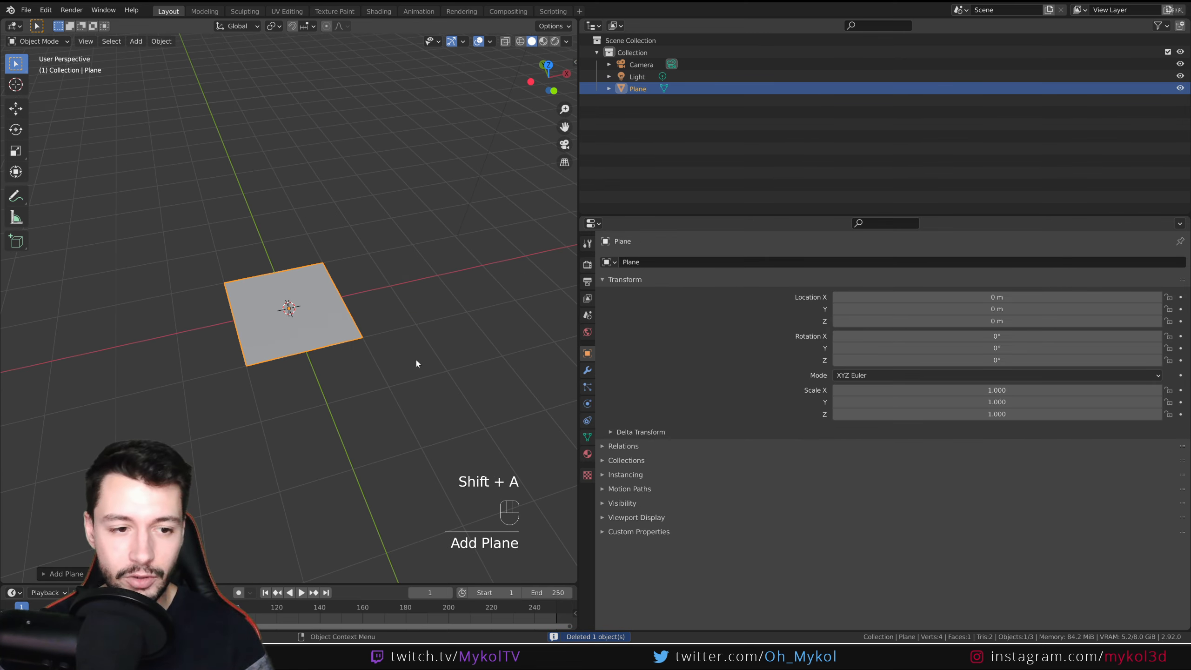
pyautogui.scroll(4, 329, 352)
pyautogui.moveTo(329, 349); pyautogui.dragTo(327, 362, button='middle')
pyautogui.scroll(2, 323, 328)
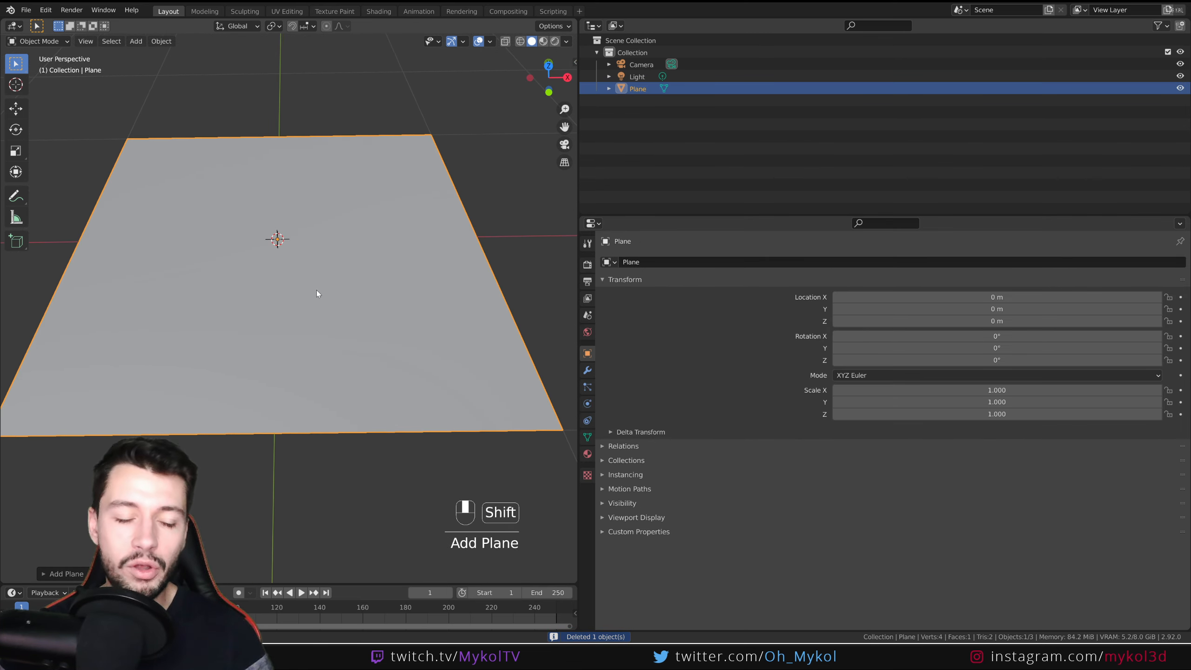
pyautogui.moveTo(316, 293)
pyautogui.mouseDown(button='middle')
pyautogui.moveTo(319, 322)
pyautogui.moveTo(320, 312)
pyautogui.mouseUp(button='middle')
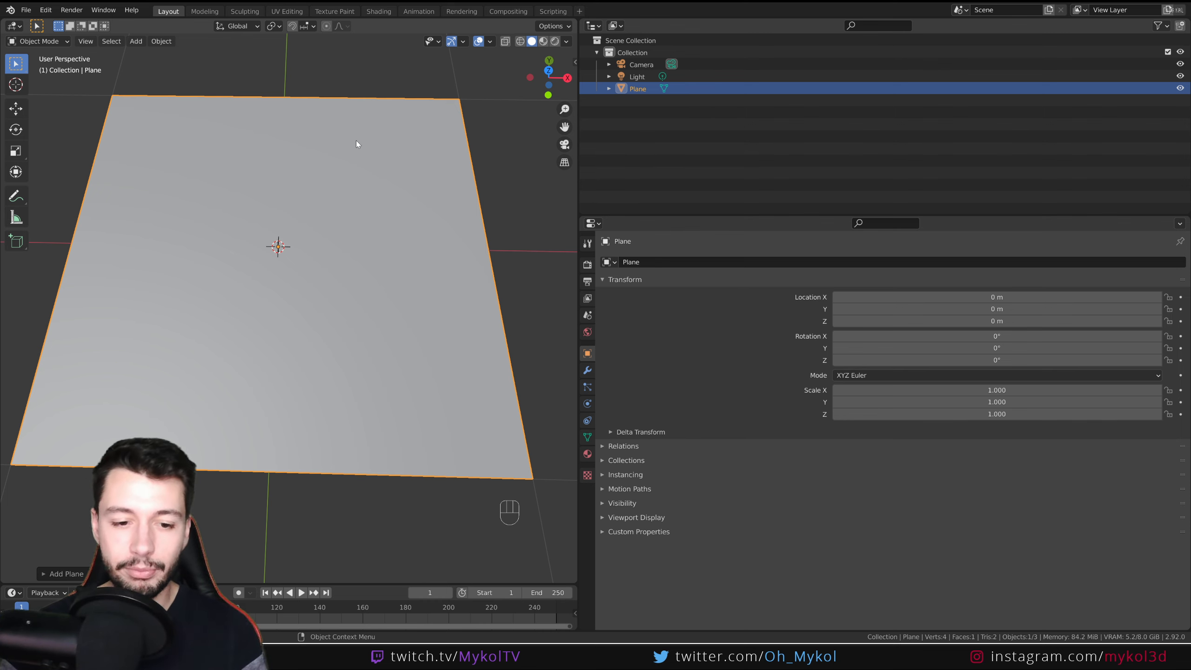
pyautogui.keyDown('shift'); pyautogui.moveTo(380, 221); pyautogui.dragTo(381, 231, button='middle'); pyautogui.keyUp('shift')
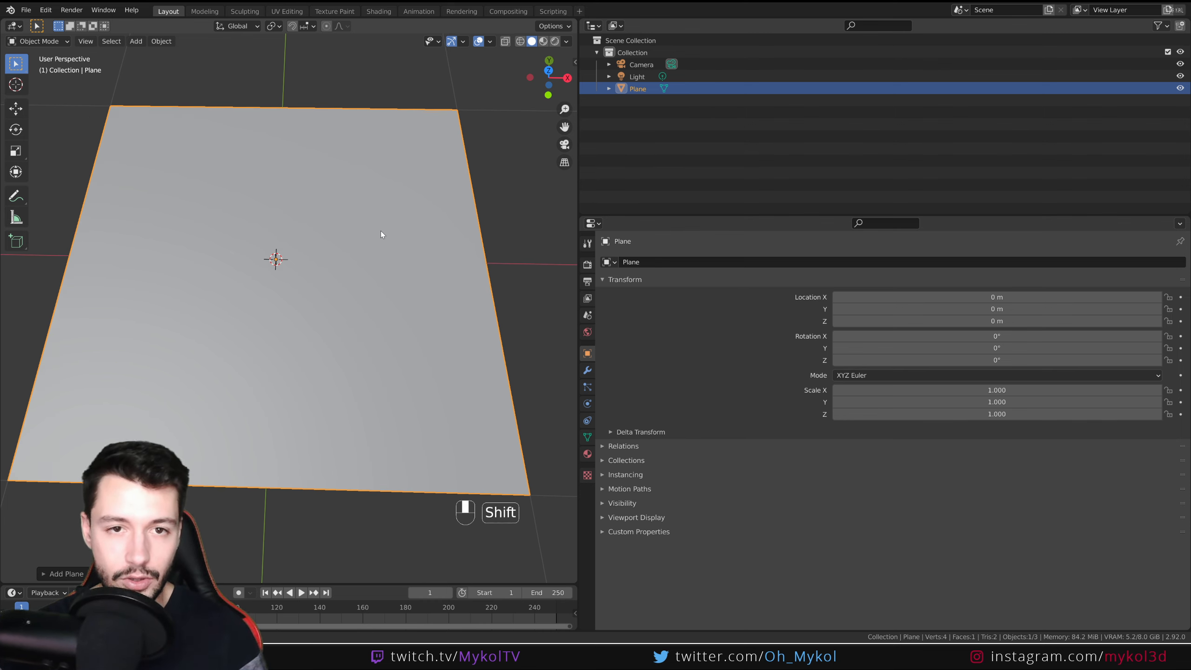
# Step: Enlarge the Outliner area over most of the window height and turn it into a Shader Editor
pyautogui.click(712, 212)
pyautogui.moveTo(712, 217); pyautogui.dragTo(718, 584)
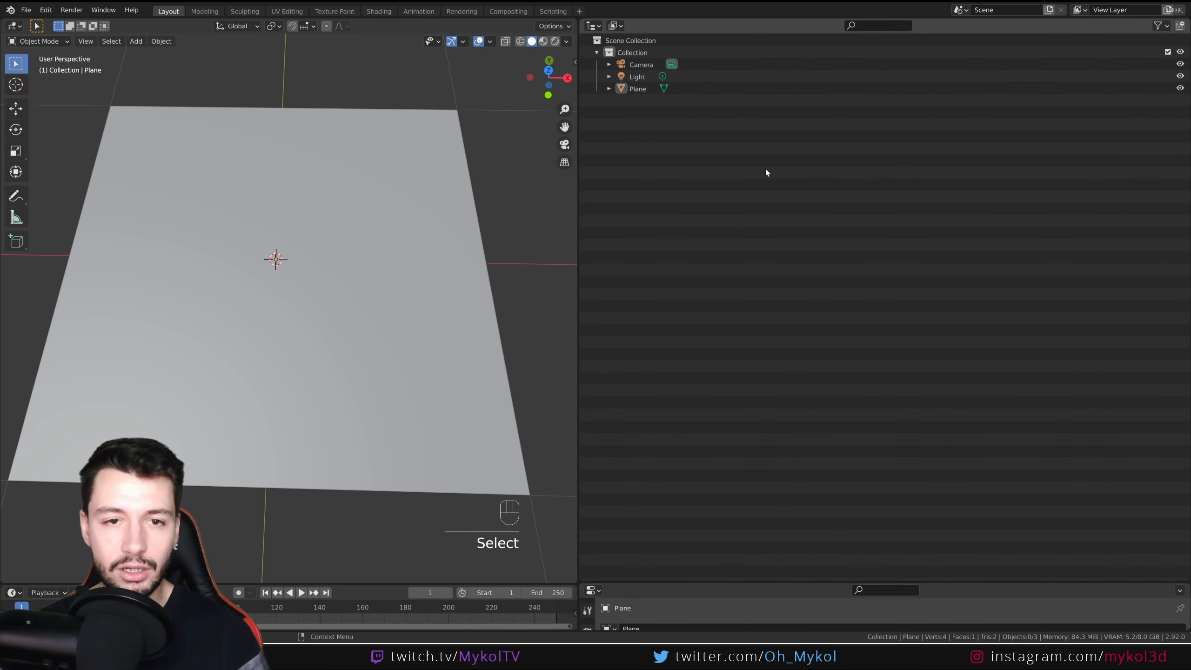
pyautogui.click(593, 25)
pyautogui.click(616, 132)
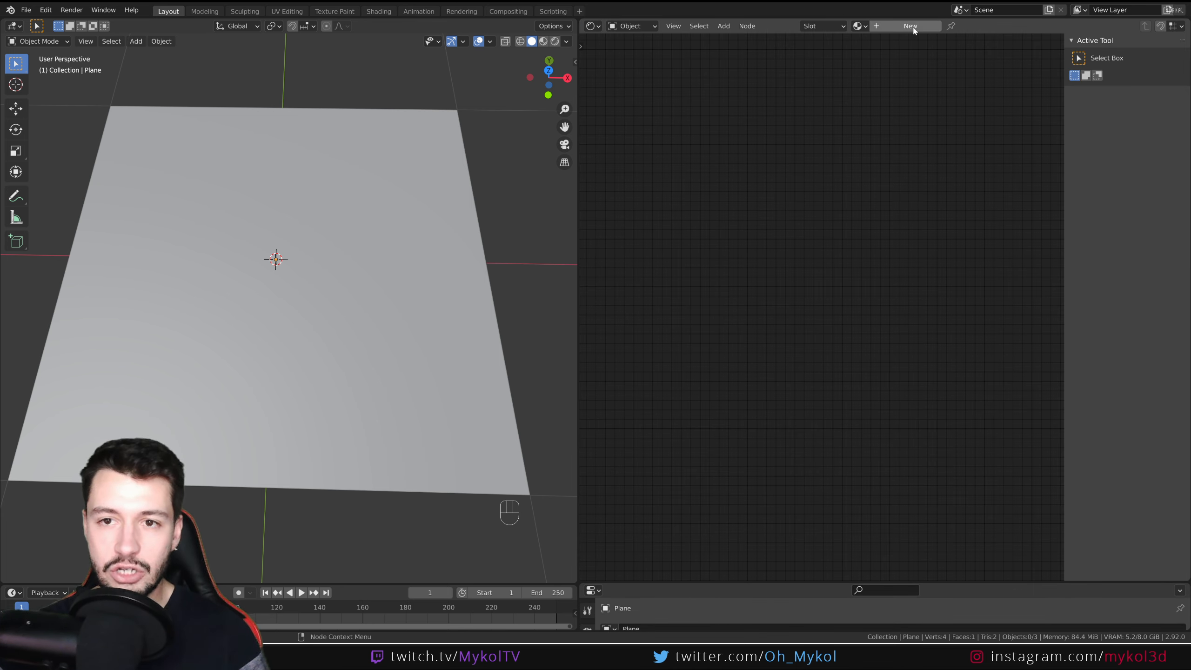
# Step: Create a new material for the plane and hide the Shader Editor's sidebar
pyautogui.click(436, 197)
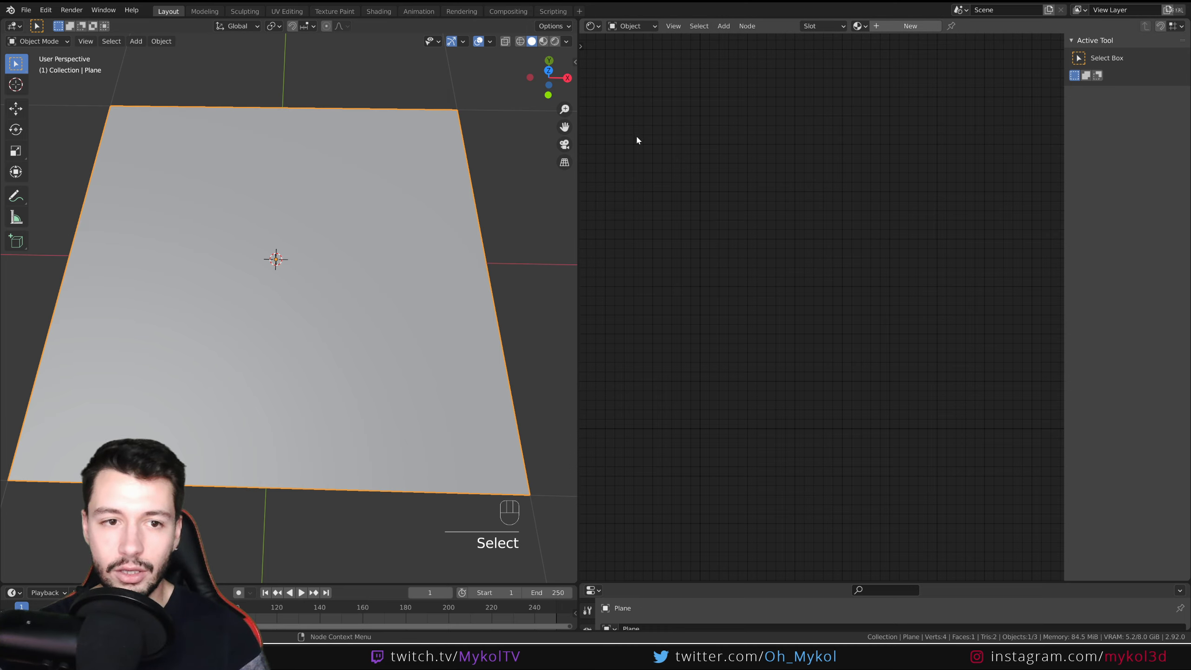
pyautogui.click(911, 25)
pyautogui.moveTo(844, 264); pyautogui.dragTo(945, 139, button='middle')
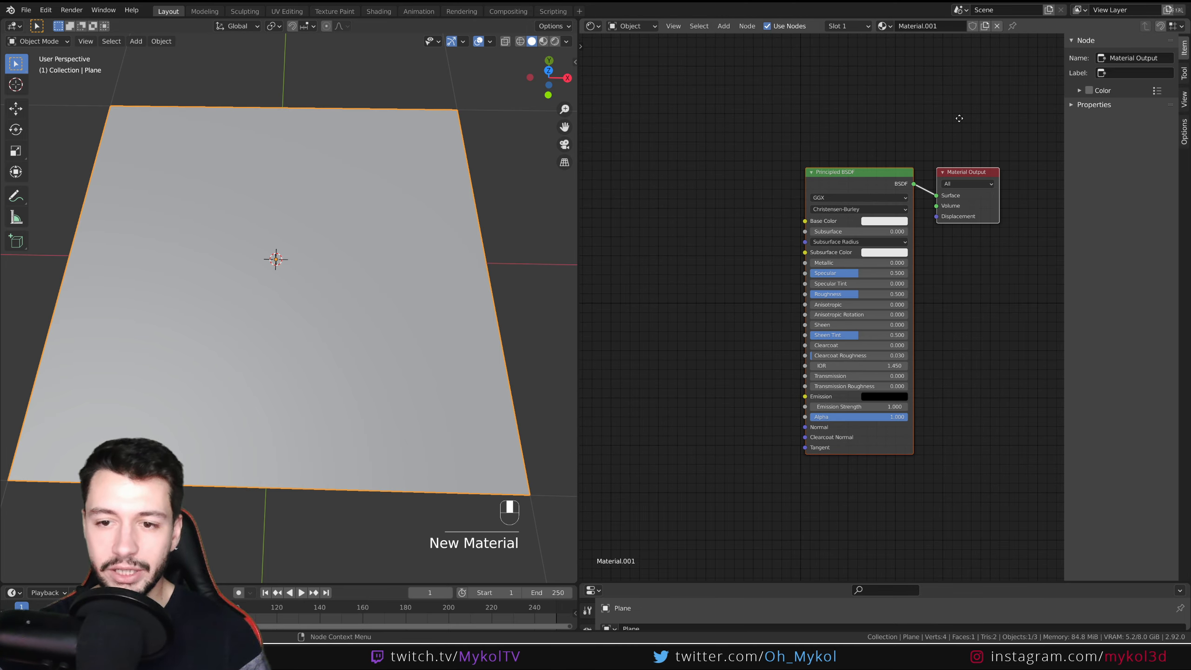
pyautogui.press('n')
pyautogui.scroll(2, 986, 263)
pyautogui.scroll(1, 987, 262)
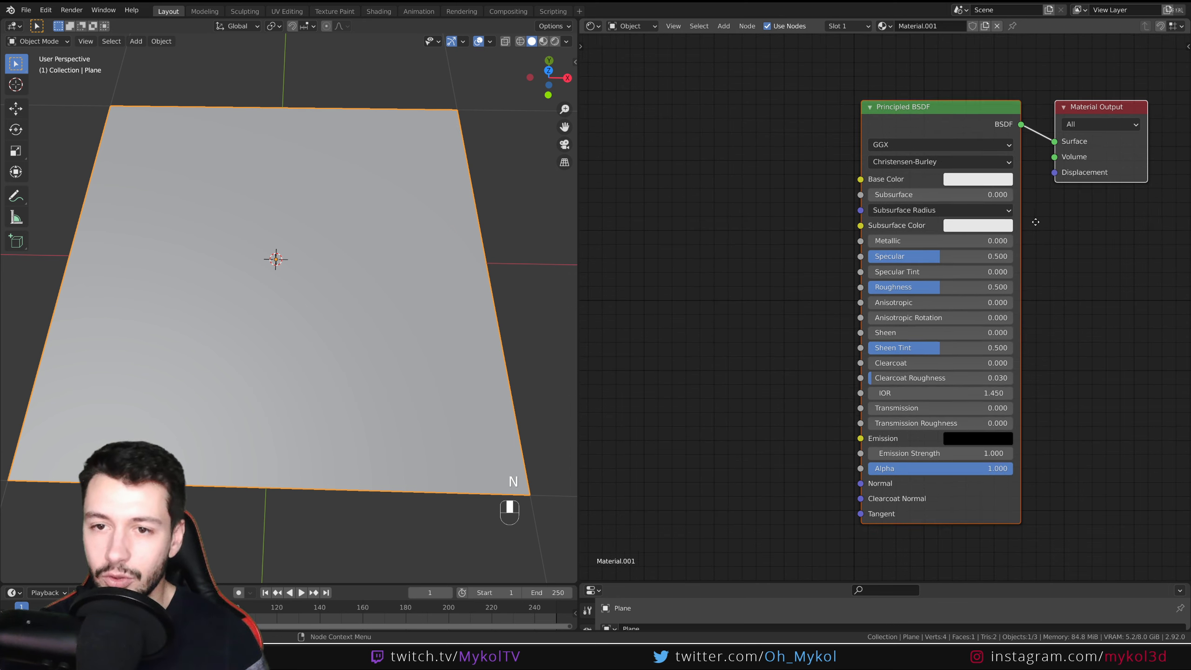
pyautogui.moveTo(791, 198); pyautogui.dragTo(808, 191, button='middle')
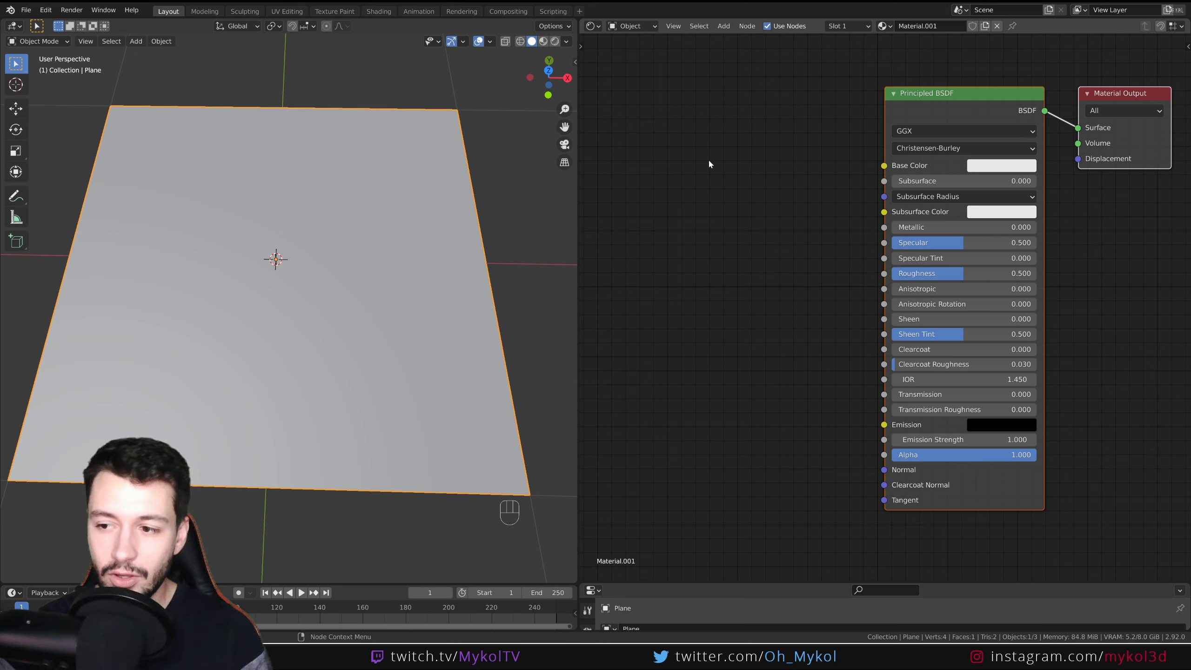
# Step: Add a Musgrave Texture node and connect its Height output to the Base Color of the Principled BSDF
pyautogui.press('shift')
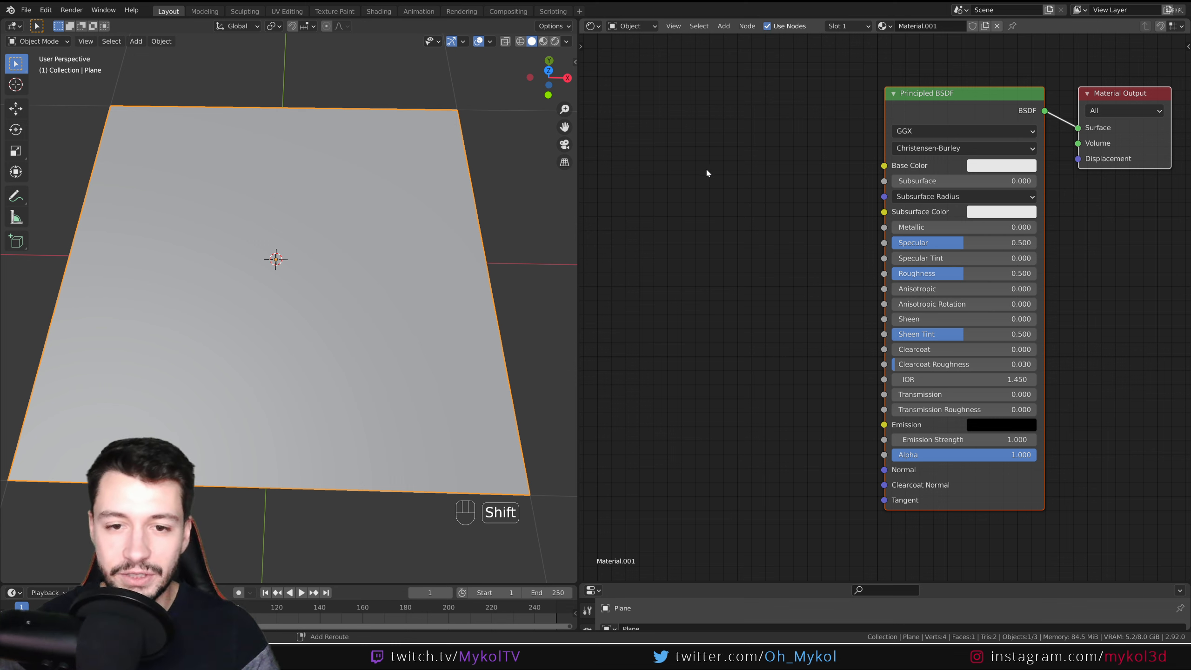
pyautogui.hotkey('shift', 'a')
pyautogui.moveTo(688, 224)
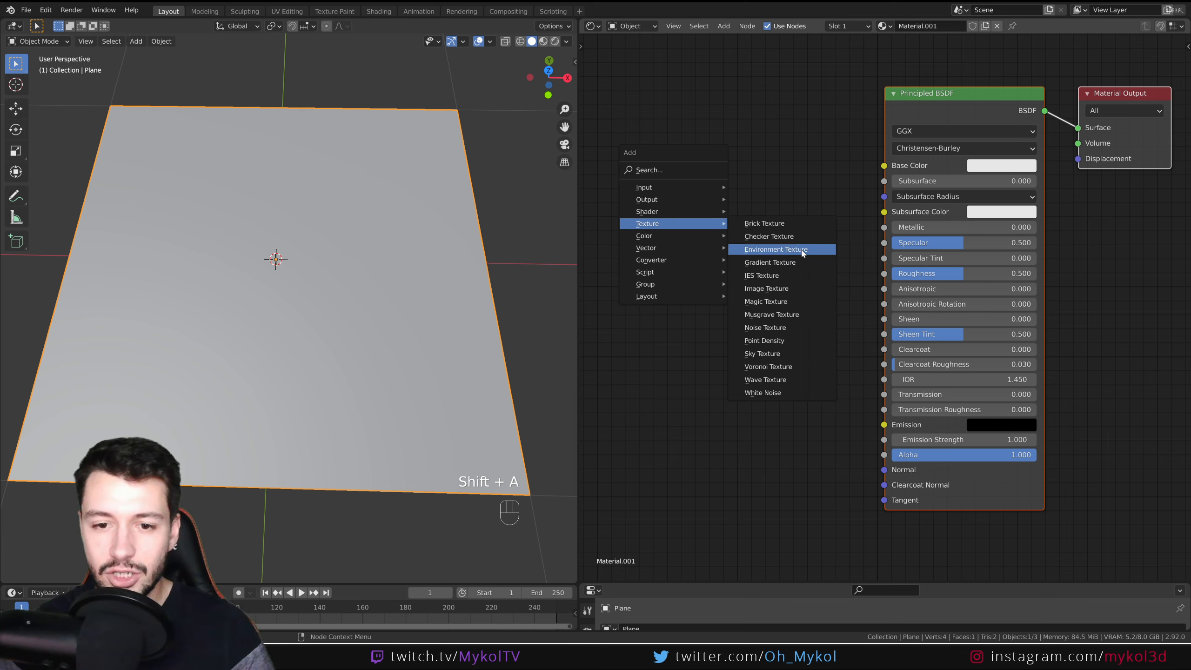
pyautogui.click(783, 315)
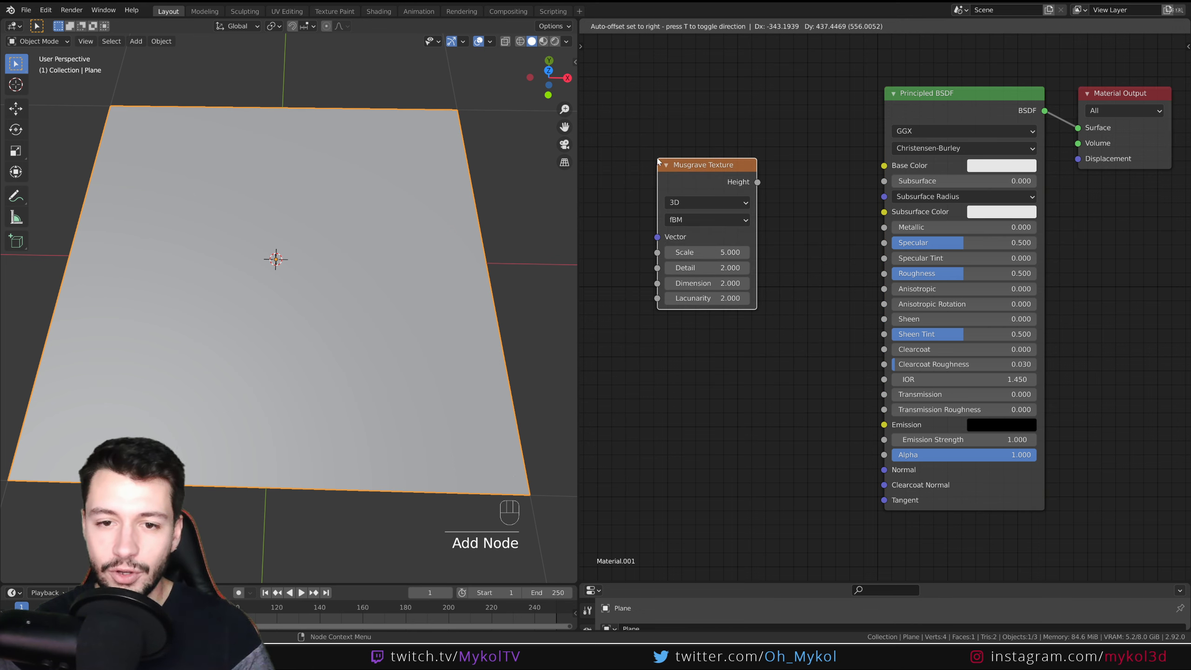
pyautogui.click(658, 161)
pyautogui.moveTo(758, 182); pyautogui.dragTo(885, 165)
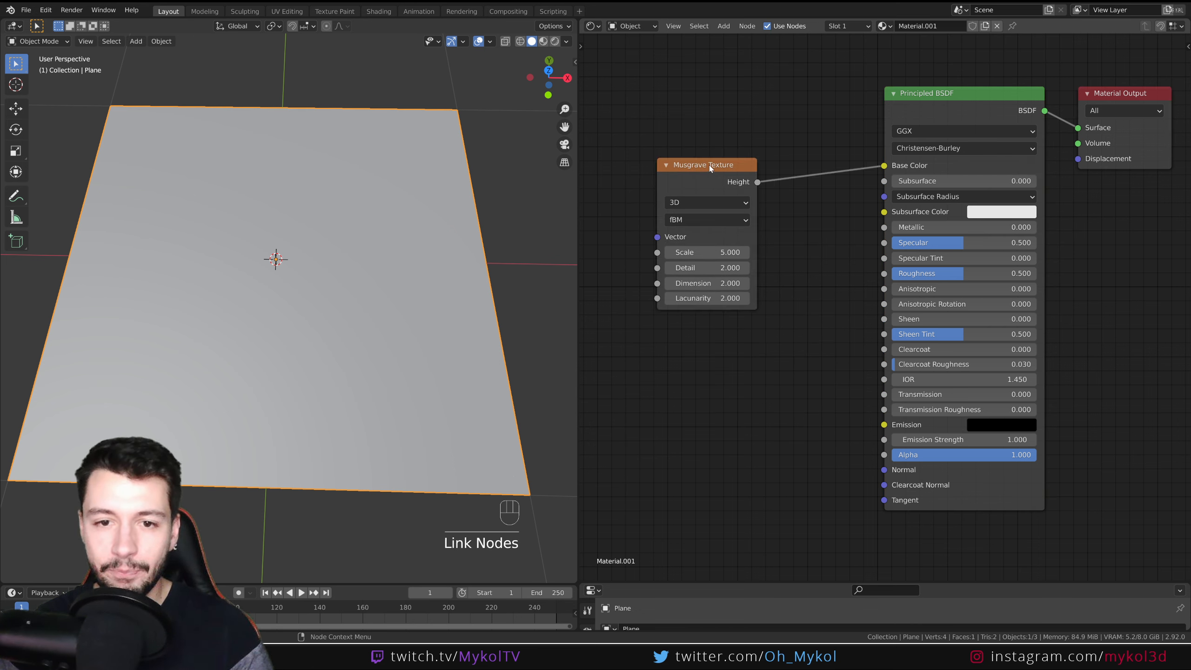
pyautogui.moveTo(709, 165); pyautogui.dragTo(720, 148)
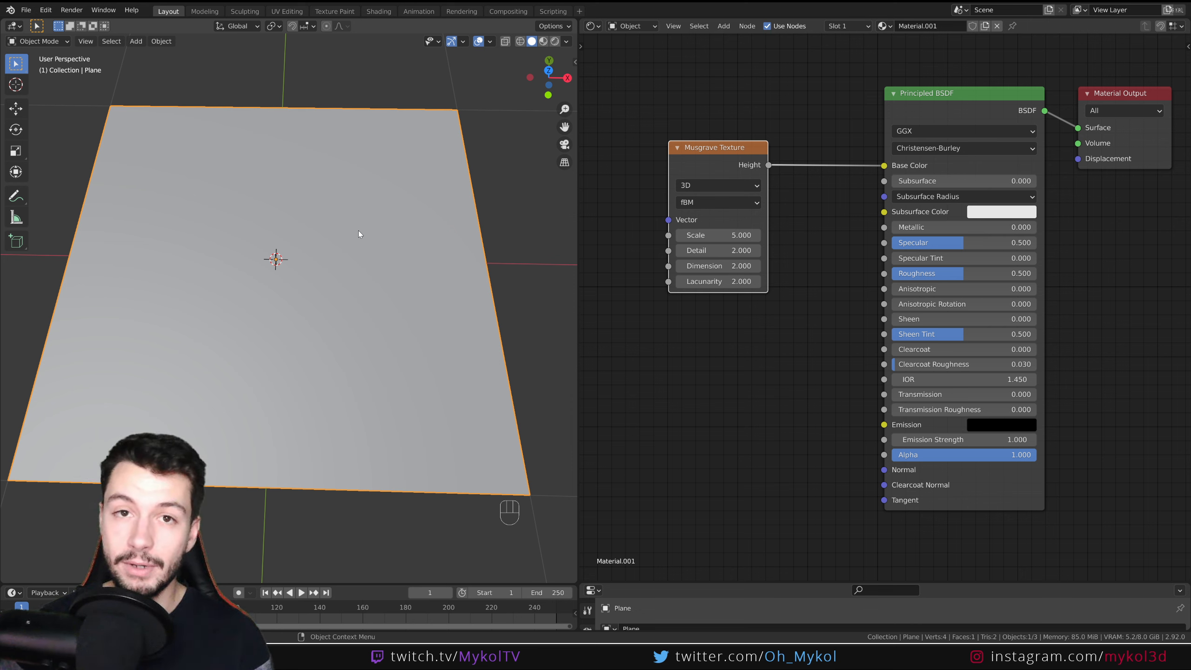
# Step: Compare the wireframe and solid viewport shading modes and show the plane in Material Preview
pyautogui.click(520, 44)
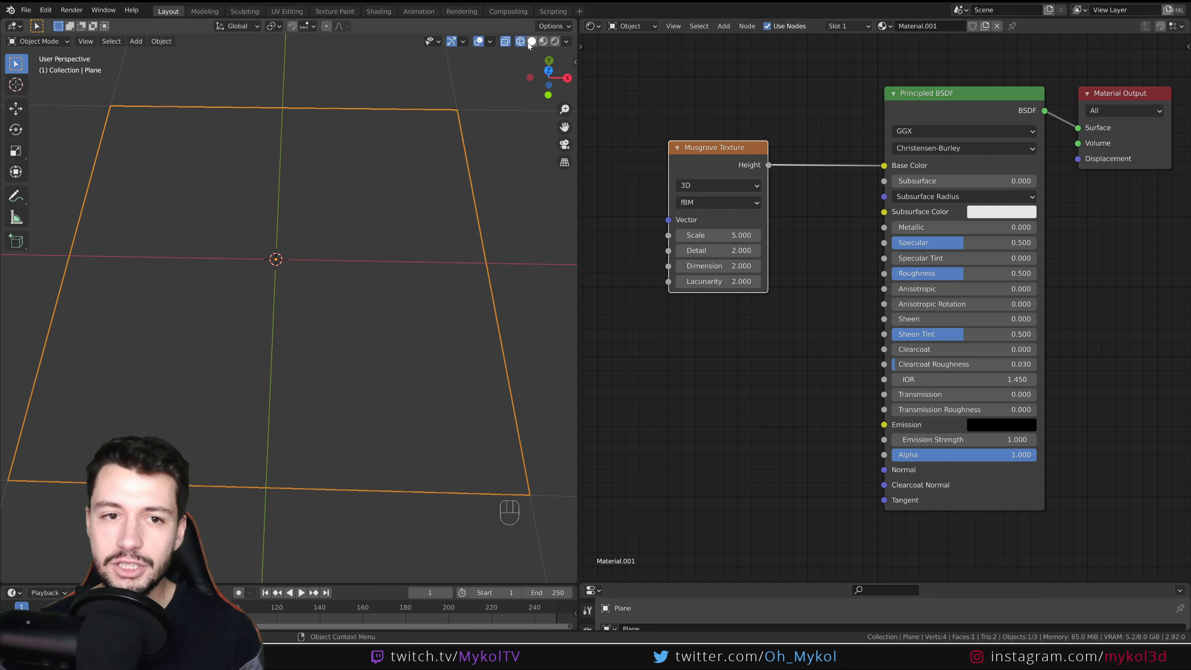
pyautogui.click(530, 45)
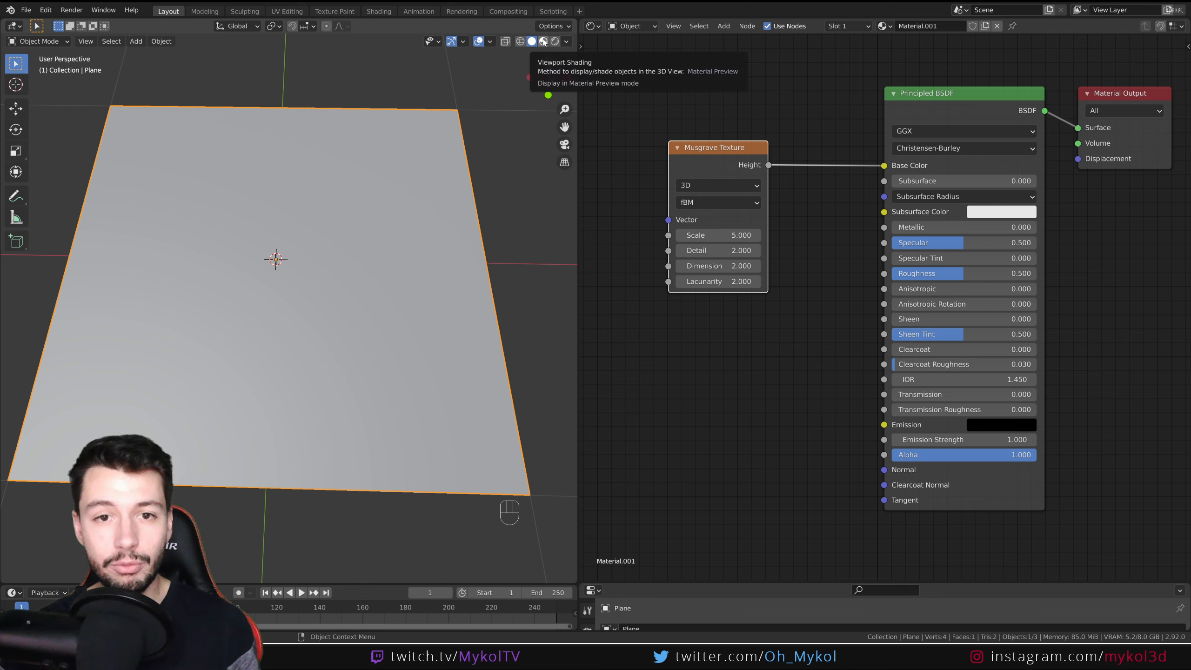
pyautogui.click(544, 42)
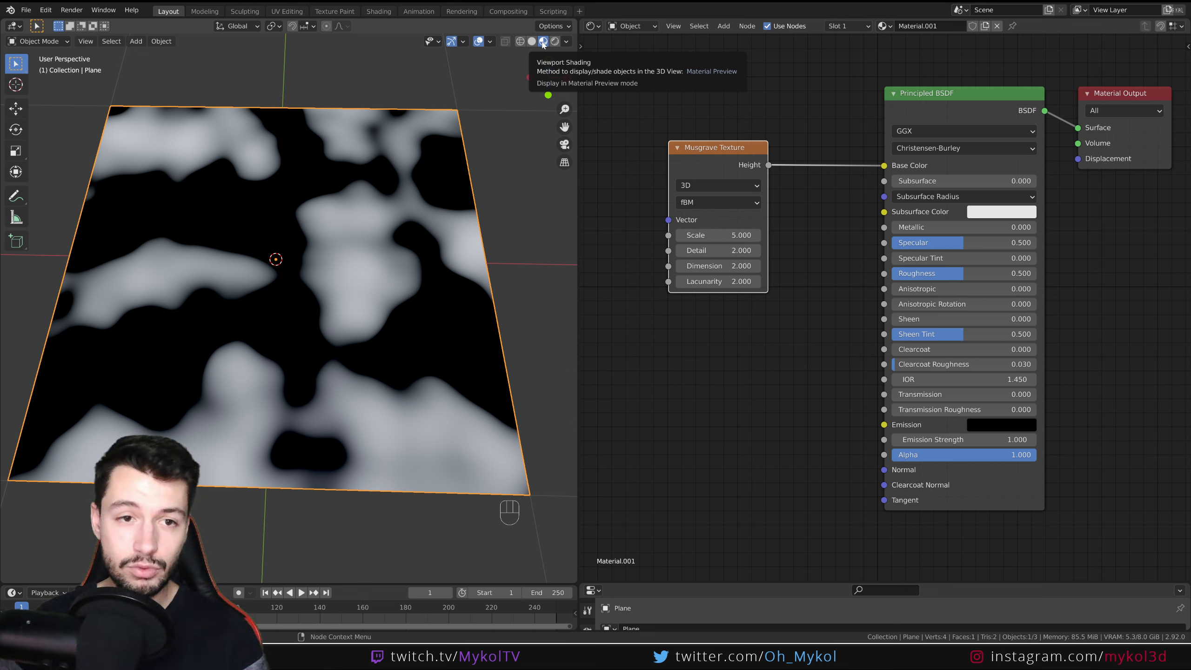
pyautogui.click(567, 42)
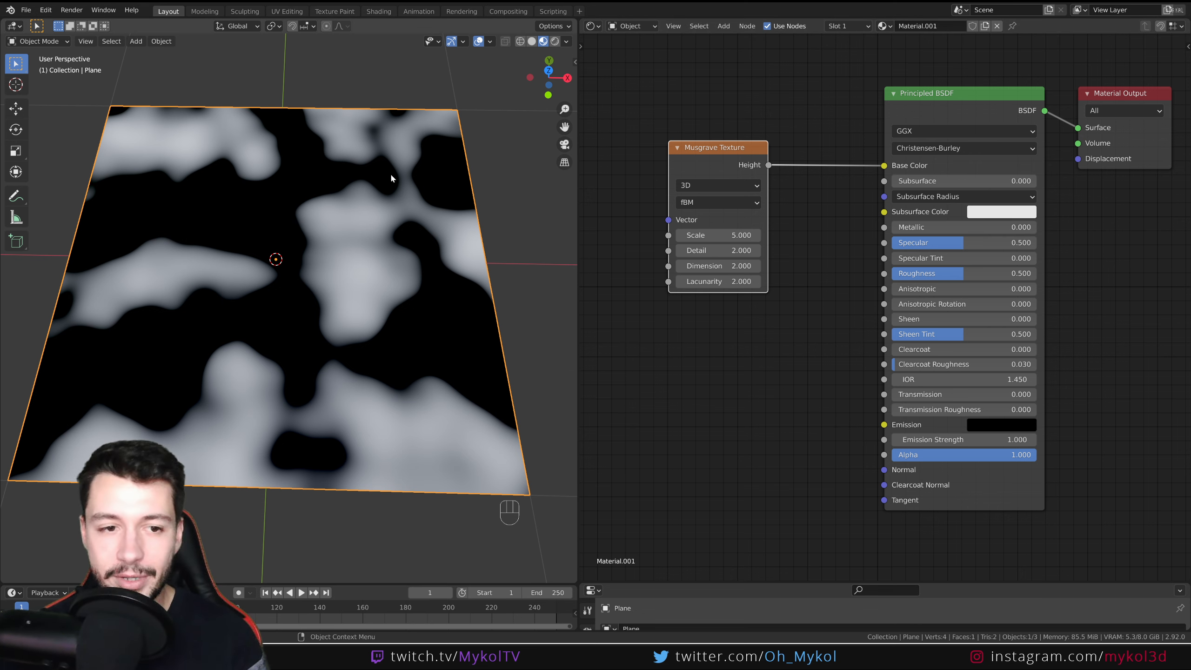
pyautogui.moveTo(386, 345); pyautogui.dragTo(445, 259, button='middle')
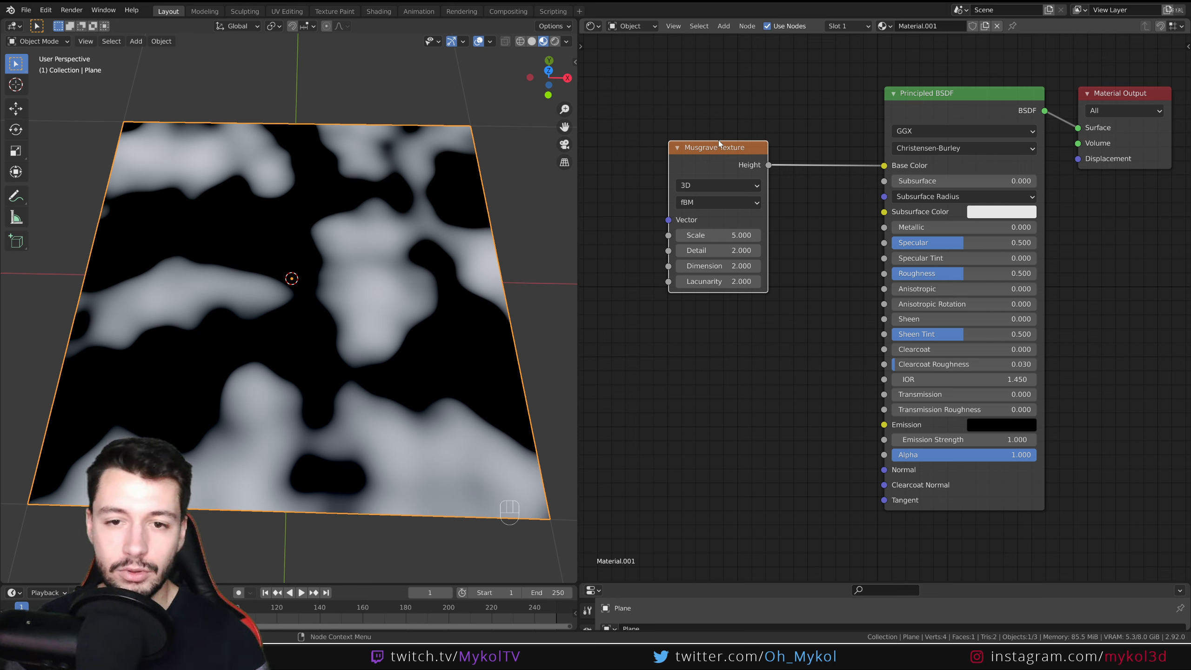
# Step: Keep the Musgrave Texture at 3D, move the node farther from the Principled BSDF and set its type to Ridged Multifractal
pyautogui.click(696, 186)
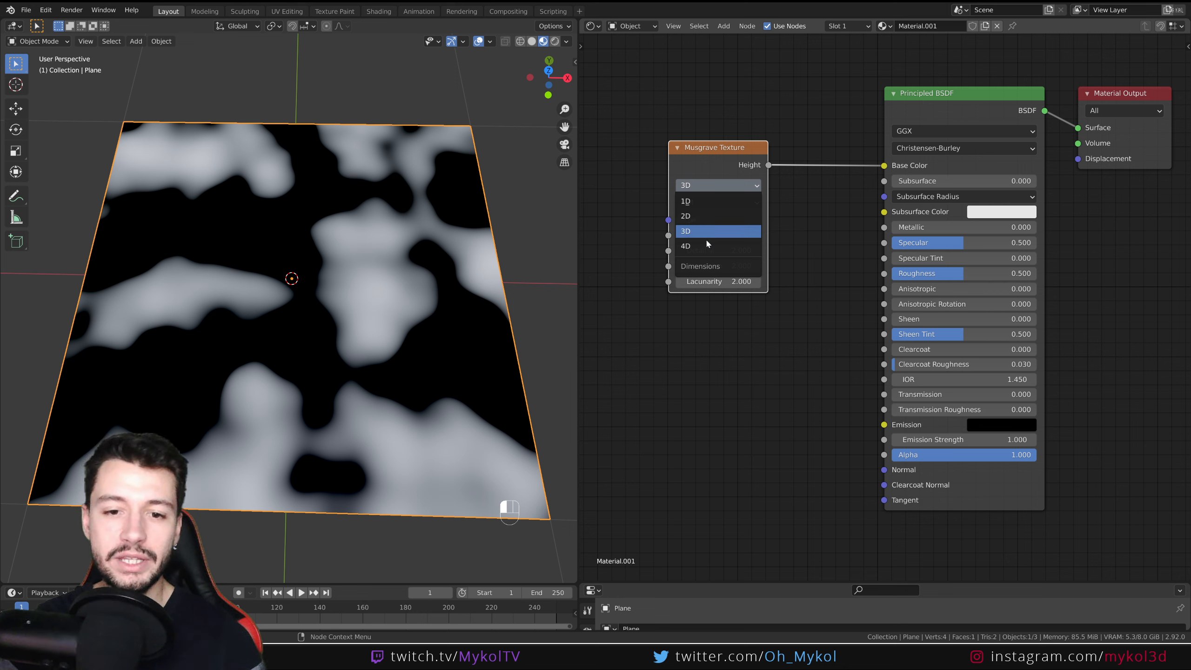
pyautogui.click(705, 231)
pyautogui.click(707, 193)
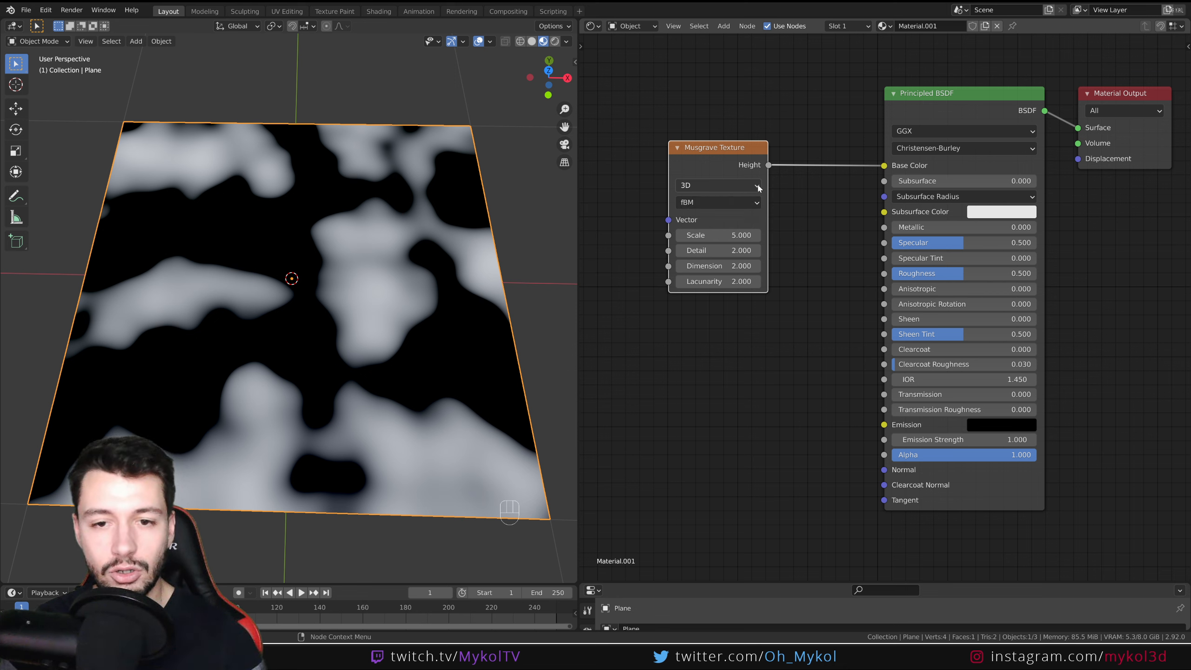
pyautogui.moveTo(713, 164); pyautogui.dragTo(684, 152)
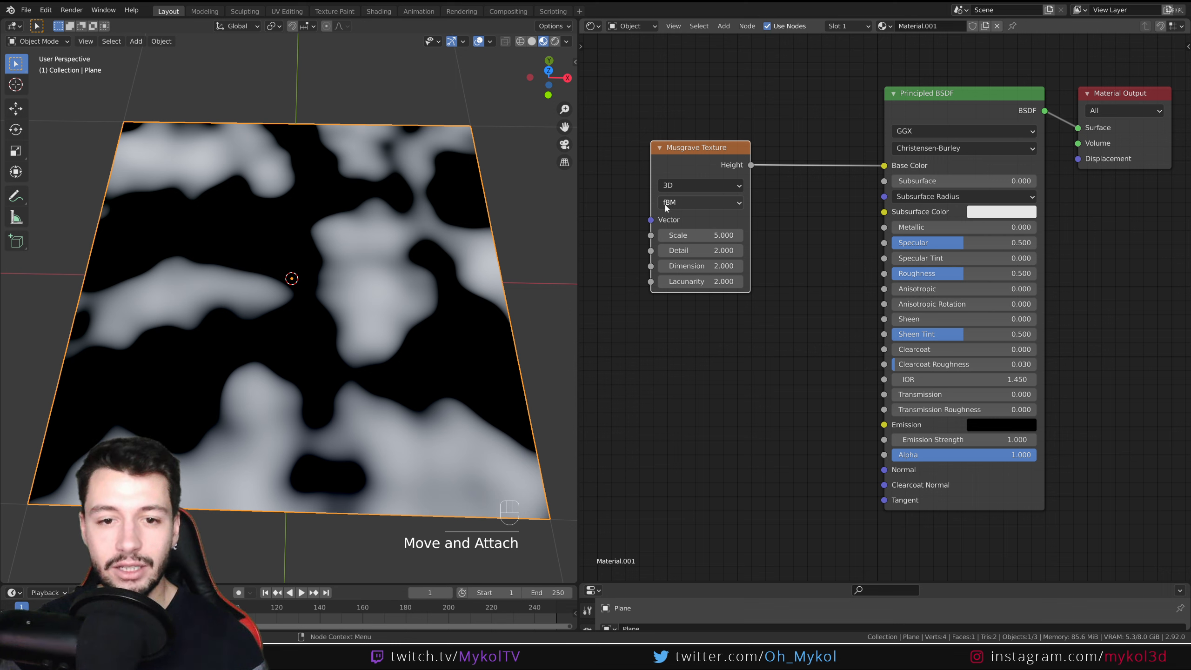
pyautogui.click(688, 205)
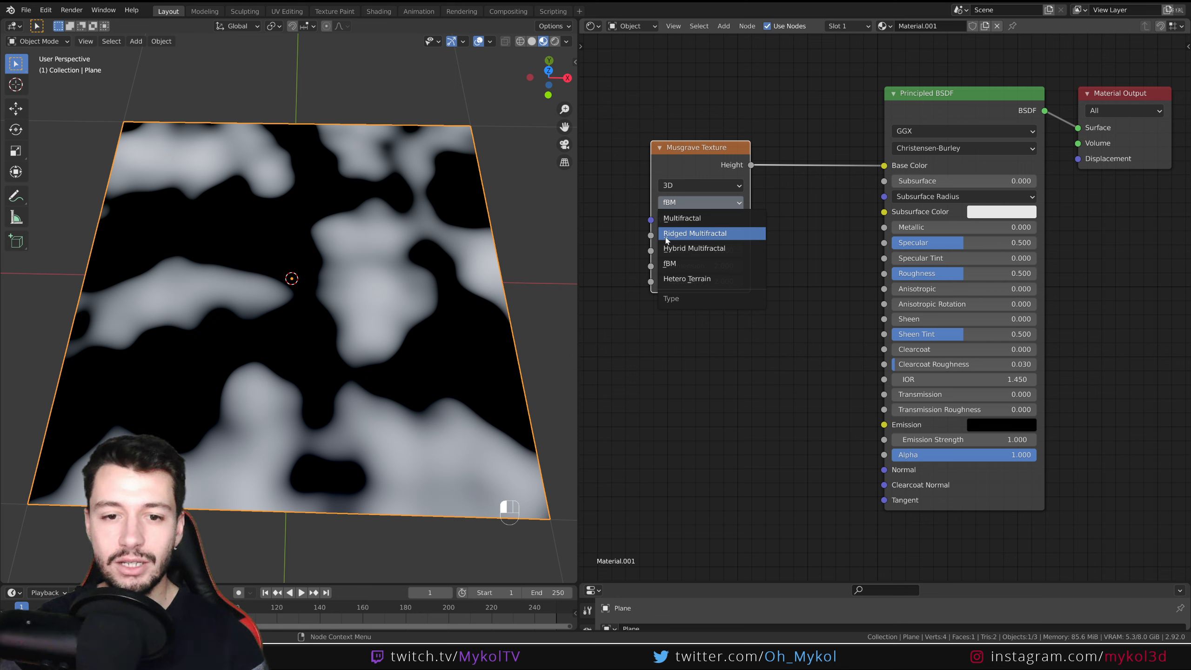
pyautogui.moveTo(676, 156); pyautogui.dragTo(661, 155)
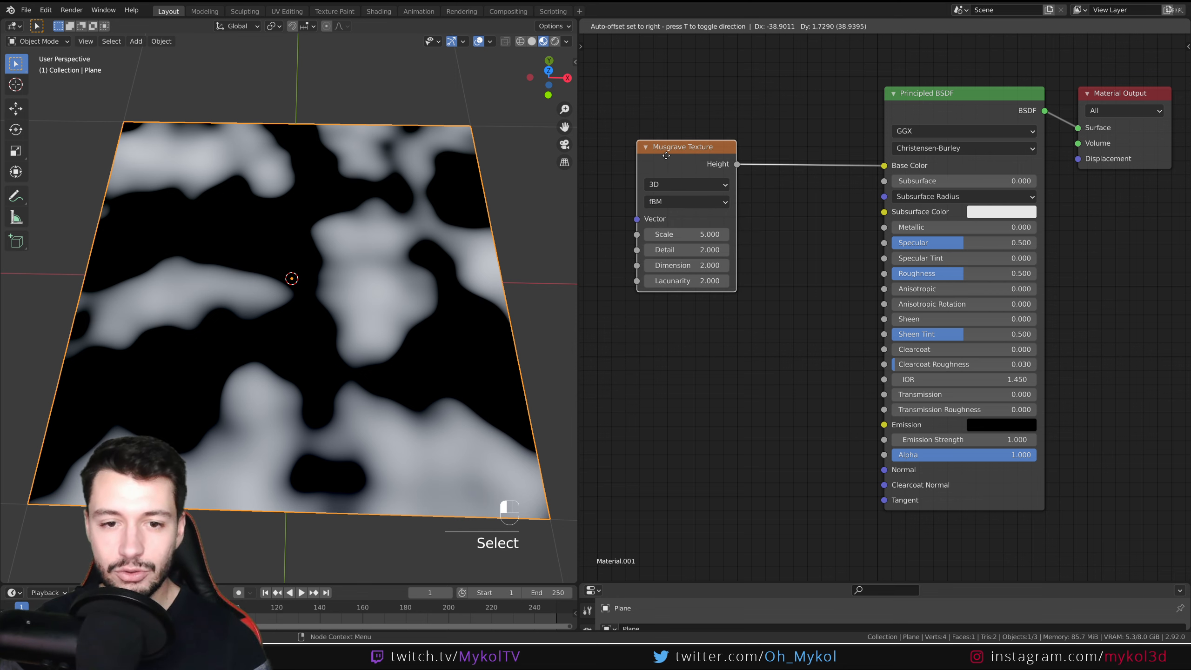
pyautogui.click(676, 202)
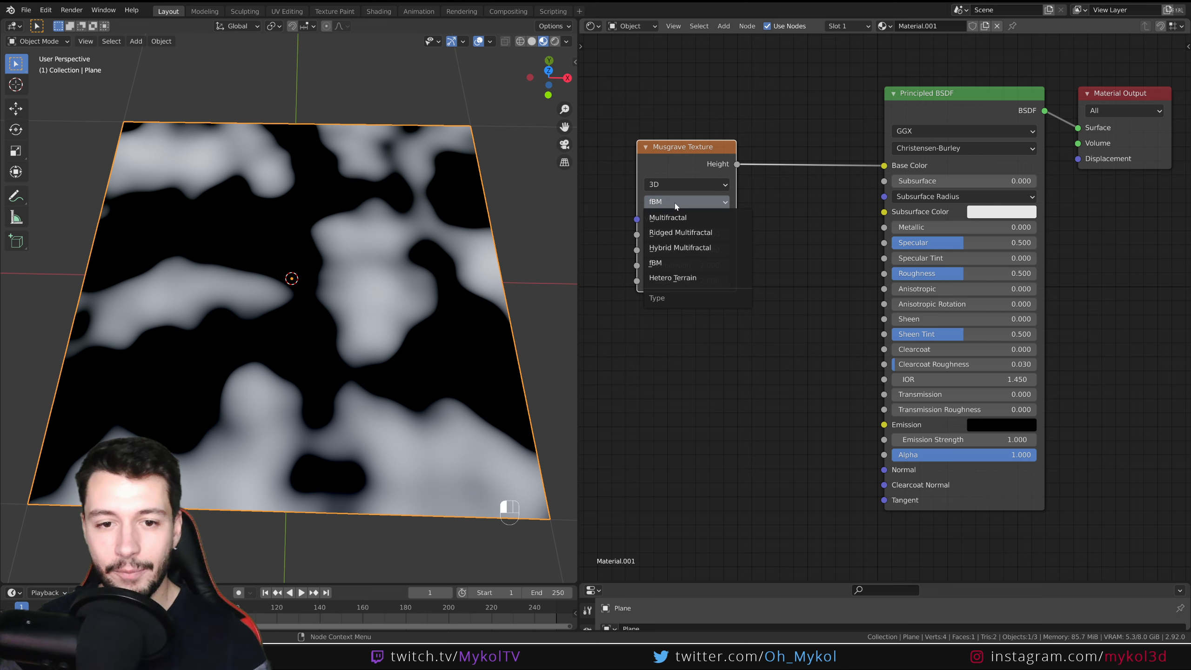
pyautogui.click(688, 233)
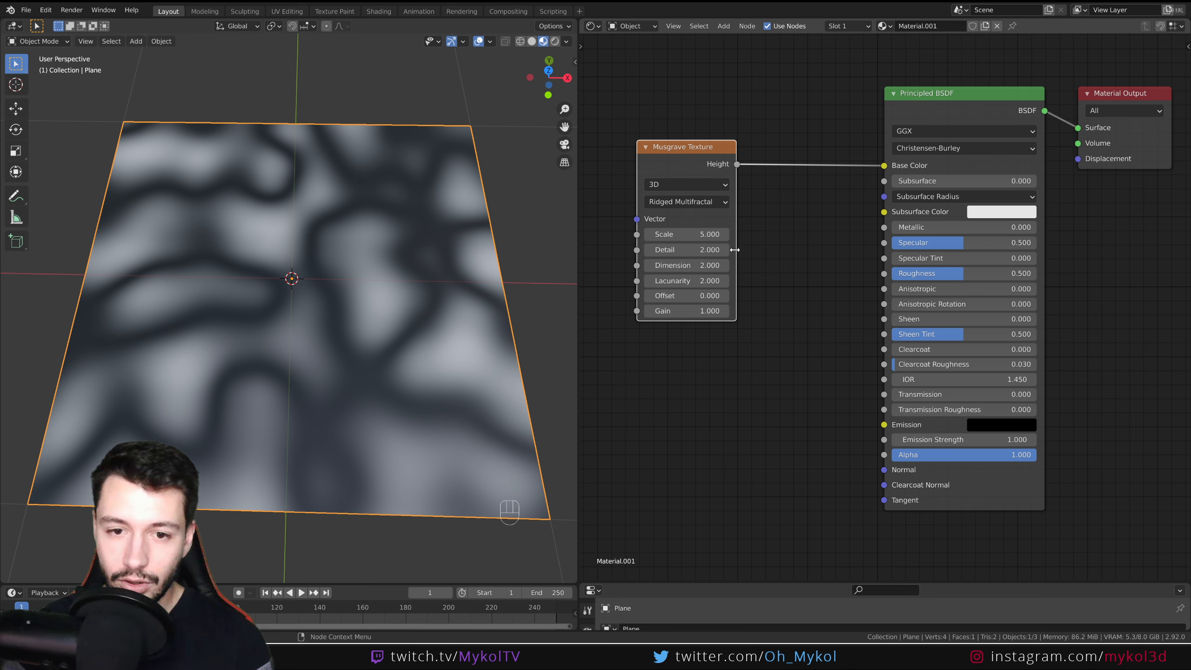
pyautogui.moveTo(743, 250); pyautogui.dragTo(745, 316)
pyautogui.hotkey('ctrl', 'z')
pyautogui.hotkey('ctrl', 'z')
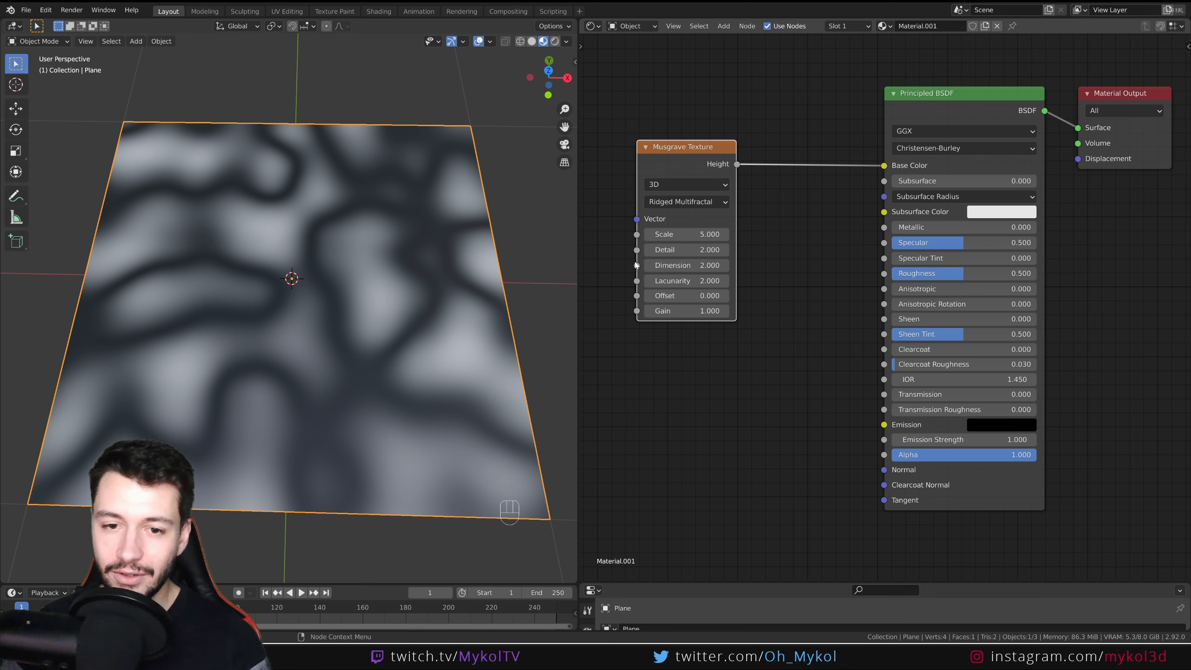
# Step: Set the Musgrave Texture's Dimension to 1.000 and its Gain to 36
pyautogui.moveTo(688, 263); pyautogui.dragTo(675, 265)
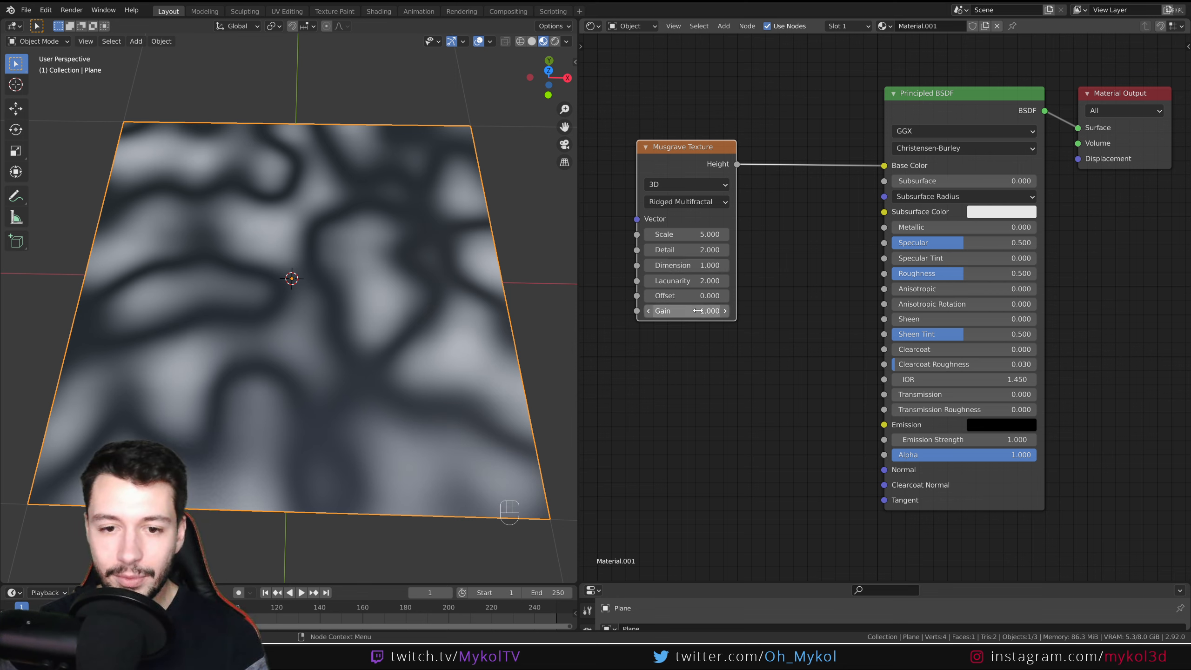
pyautogui.moveTo(690, 312); pyautogui.dragTo(746, 313)
pyautogui.scroll(3, 417, 325)
pyautogui.scroll(-1, 516, 322)
pyautogui.click(676, 313)
pyautogui.write('36')
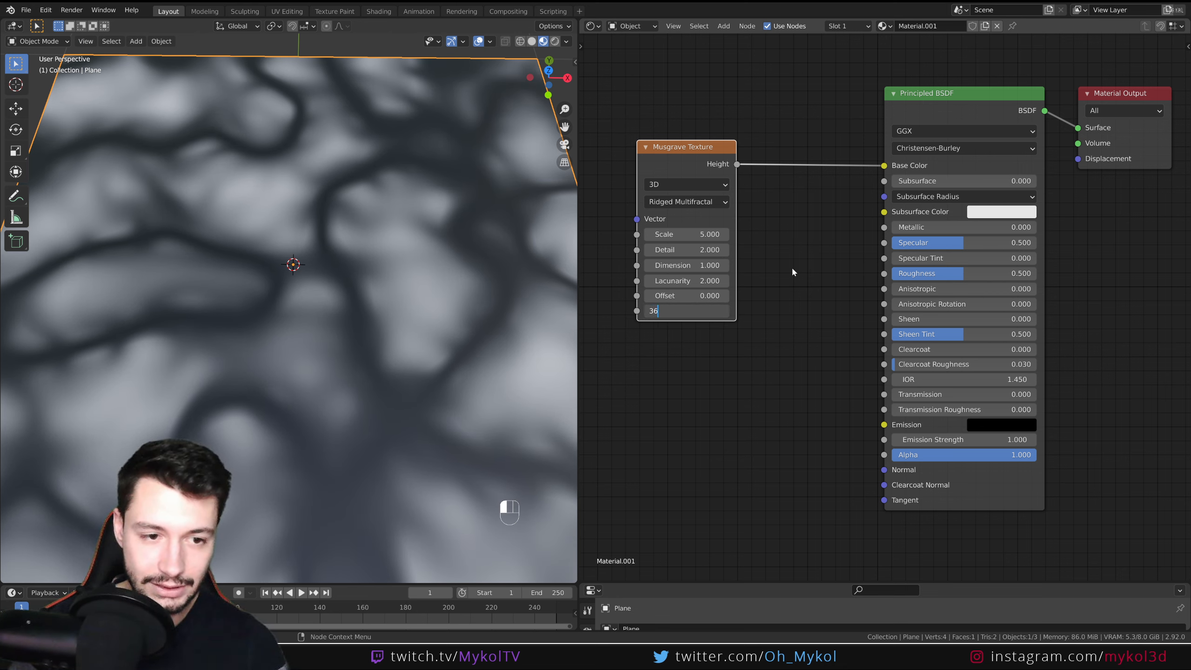
pyautogui.click(792, 269)
# Step: Set the Musgrave Texture's Detail to 9.200 and inspect the finer pattern on the plane
pyautogui.scroll(-5, 385, 311)
pyautogui.moveTo(386, 311); pyautogui.dragTo(435, 336, button='middle')
pyautogui.scroll(5, 411, 338)
pyautogui.moveTo(673, 250); pyautogui.dragTo(727, 245)
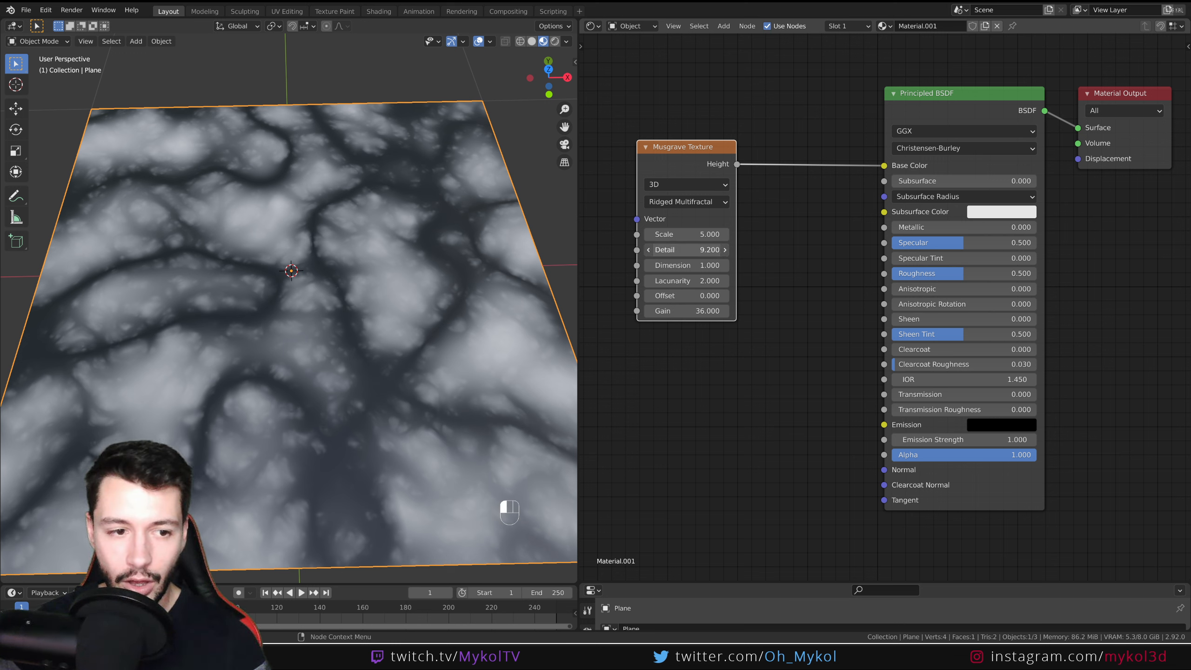
pyautogui.moveTo(697, 248); pyautogui.dragTo(696, 248)
pyautogui.scroll(7, 406, 300)
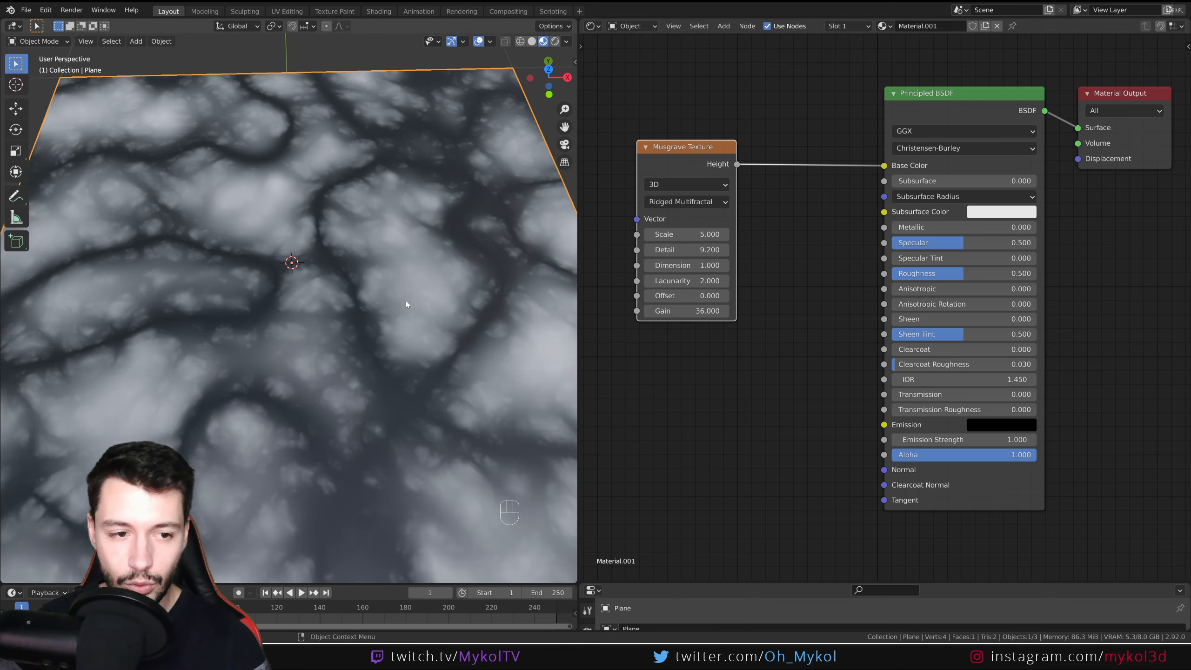
pyautogui.scroll(-8, 406, 301)
pyautogui.moveTo(406, 301); pyautogui.dragTo(404, 301, button='middle')
pyautogui.scroll(1, 422, 301)
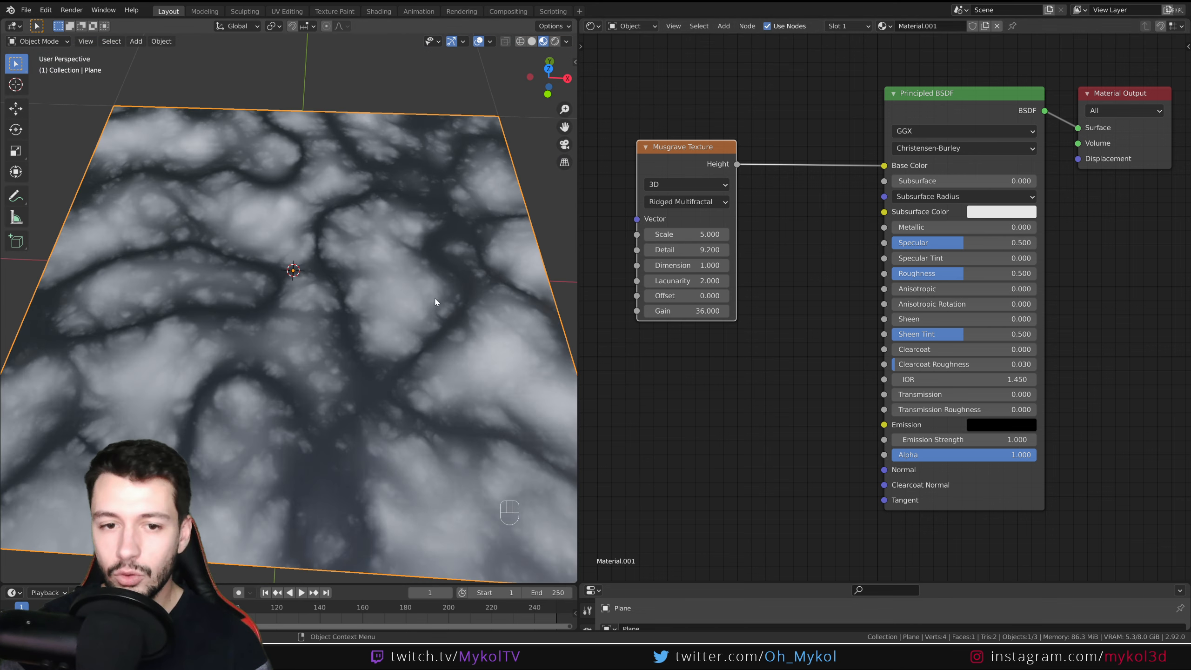
pyautogui.moveTo(331, 324); pyautogui.dragTo(376, 314, button='middle')
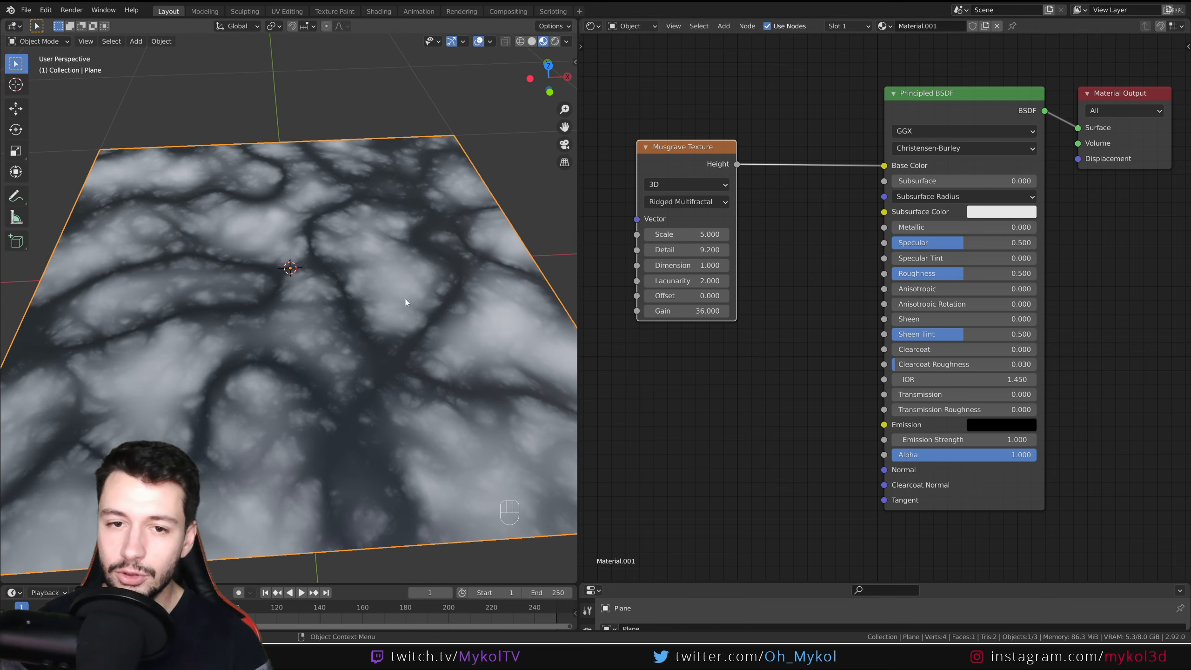
# Step: Move the Musgrave Texture node slightly farther away from the Principled BSDF
pyautogui.moveTo(651, 152)
pyautogui.mouseDown()
pyautogui.moveTo(665, 121)
pyautogui.moveTo(634, 151)
pyautogui.mouseUp()
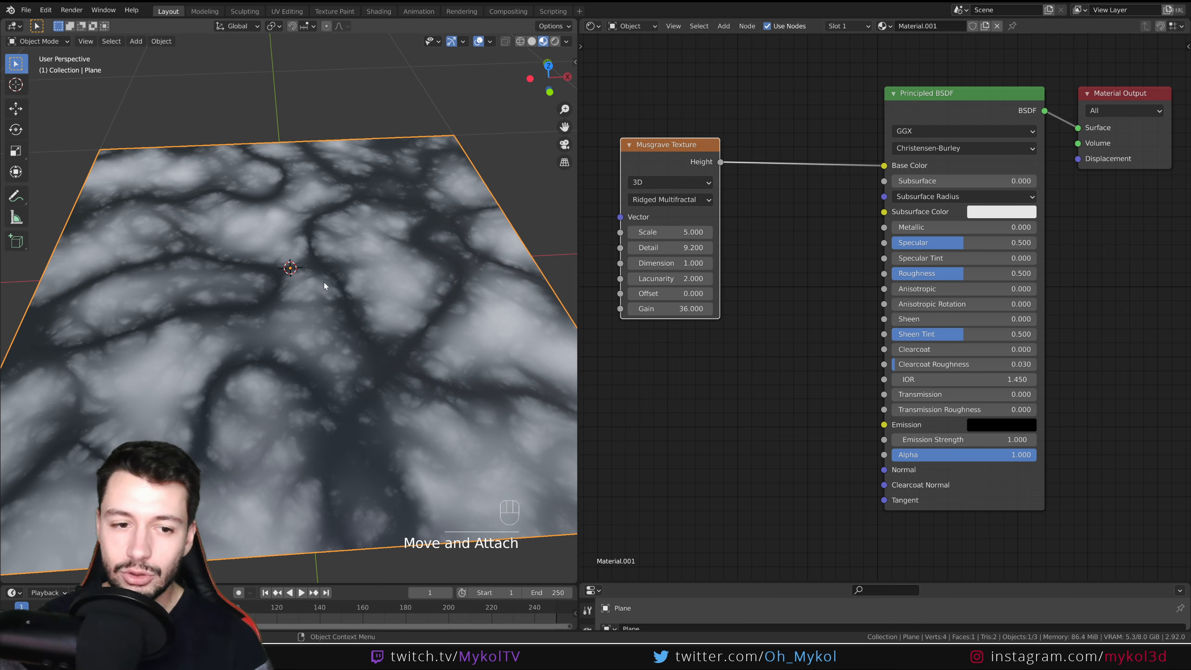
pyautogui.moveTo(324, 282); pyautogui.dragTo(316, 310, button='middle')
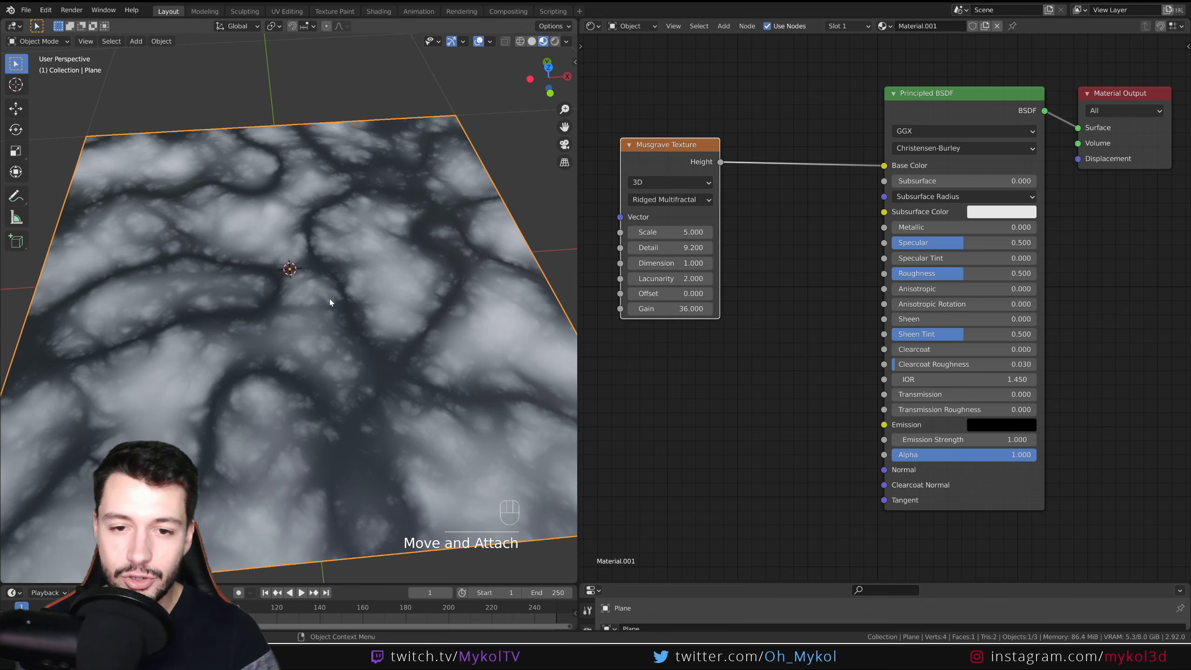
pyautogui.moveTo(684, 164); pyautogui.dragTo(687, 159)
# Step: Set the Musgrave Texture's Dimension to 0.000 for a sharper, more detailed pattern
pyautogui.scroll(1, 372, 343)
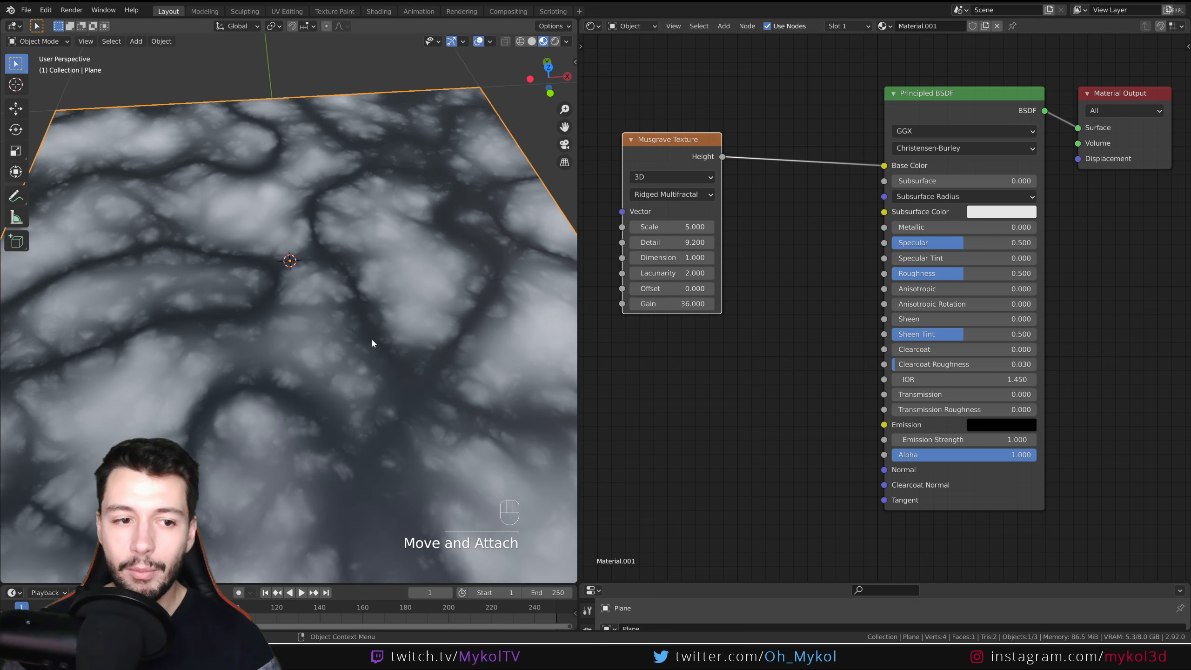
pyautogui.scroll(1, 373, 342)
pyautogui.moveTo(408, 395); pyautogui.dragTo(385, 382, button='middle')
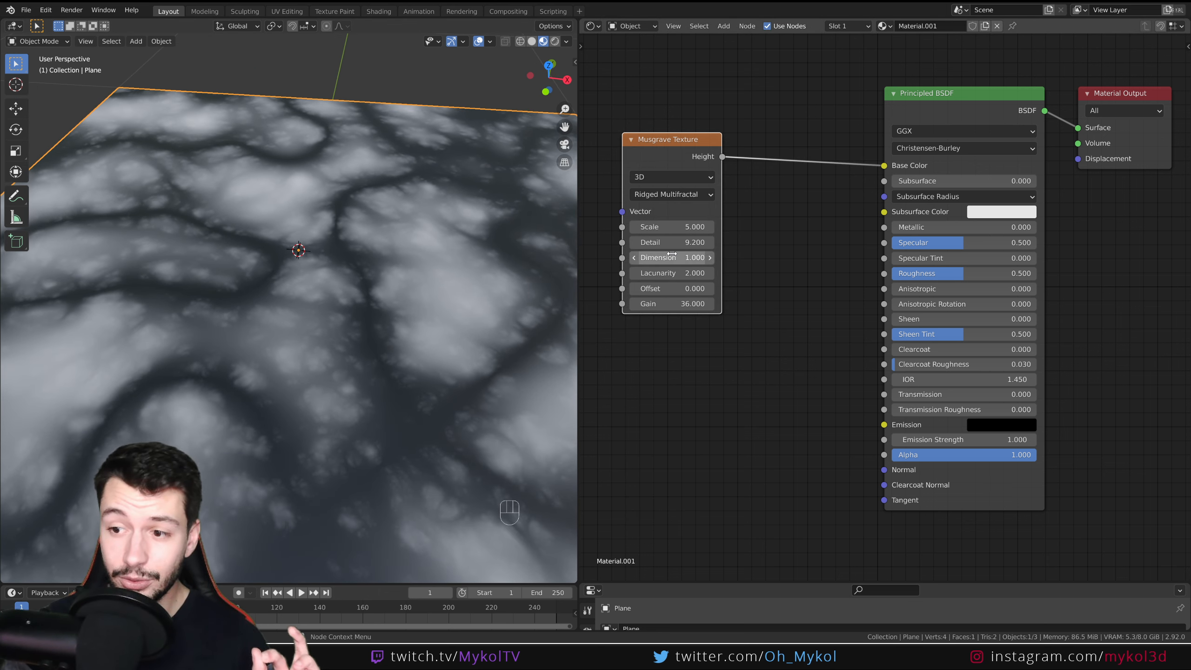
pyautogui.moveTo(673, 260); pyautogui.dragTo(649, 259)
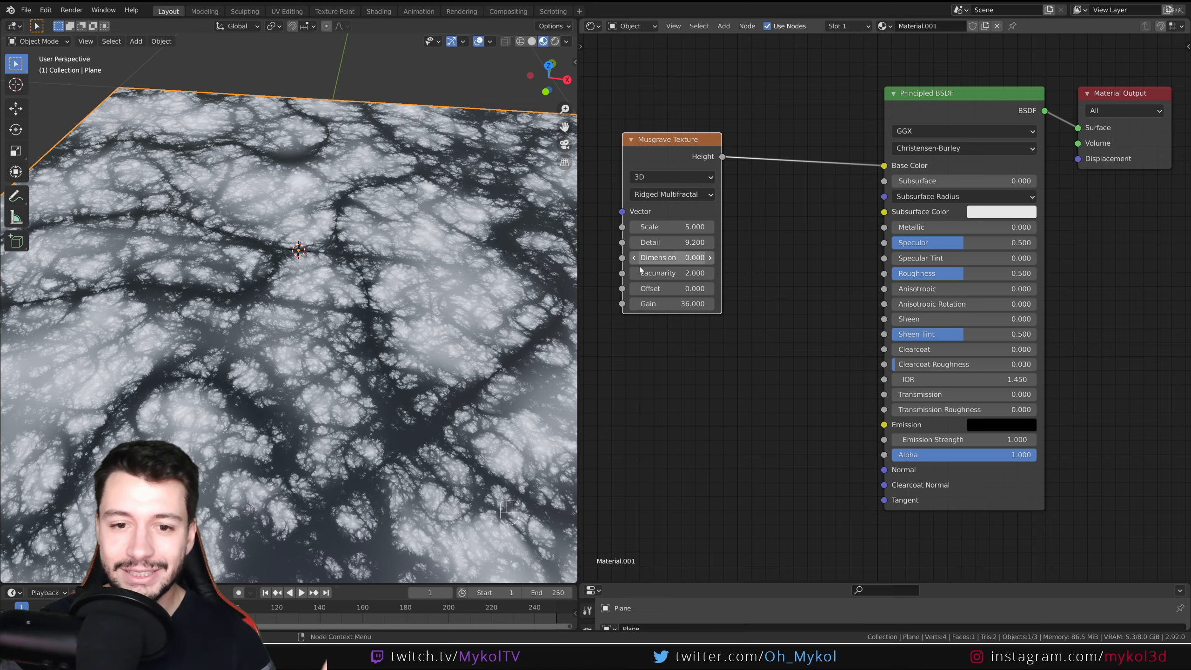
pyautogui.moveTo(344, 313)
pyautogui.mouseDown(button='middle')
pyautogui.moveTo(314, 310)
pyautogui.moveTo(378, 297)
pyautogui.moveTo(354, 317)
pyautogui.mouseUp(button='middle')
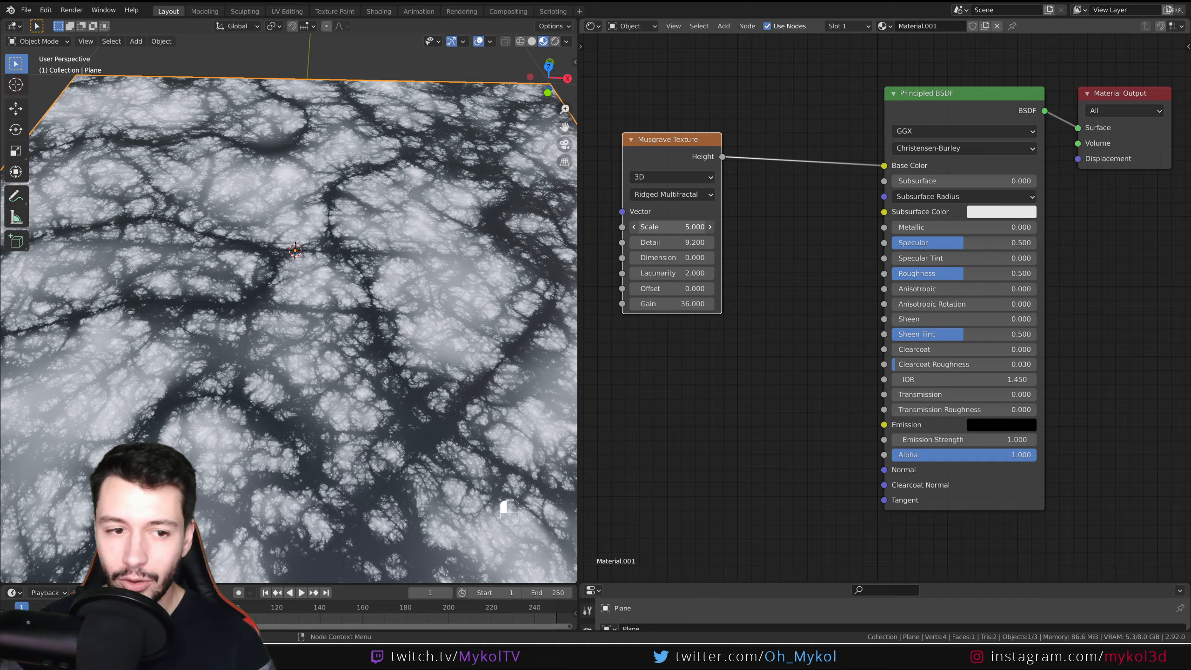
# Step: Set the Musgrave Texture's Scale to 5.200 and inspect the pattern up close
pyautogui.moveTo(673, 227)
pyautogui.mouseDown()
pyautogui.moveTo(654, 227)
pyautogui.moveTo(676, 228)
pyautogui.mouseUp()
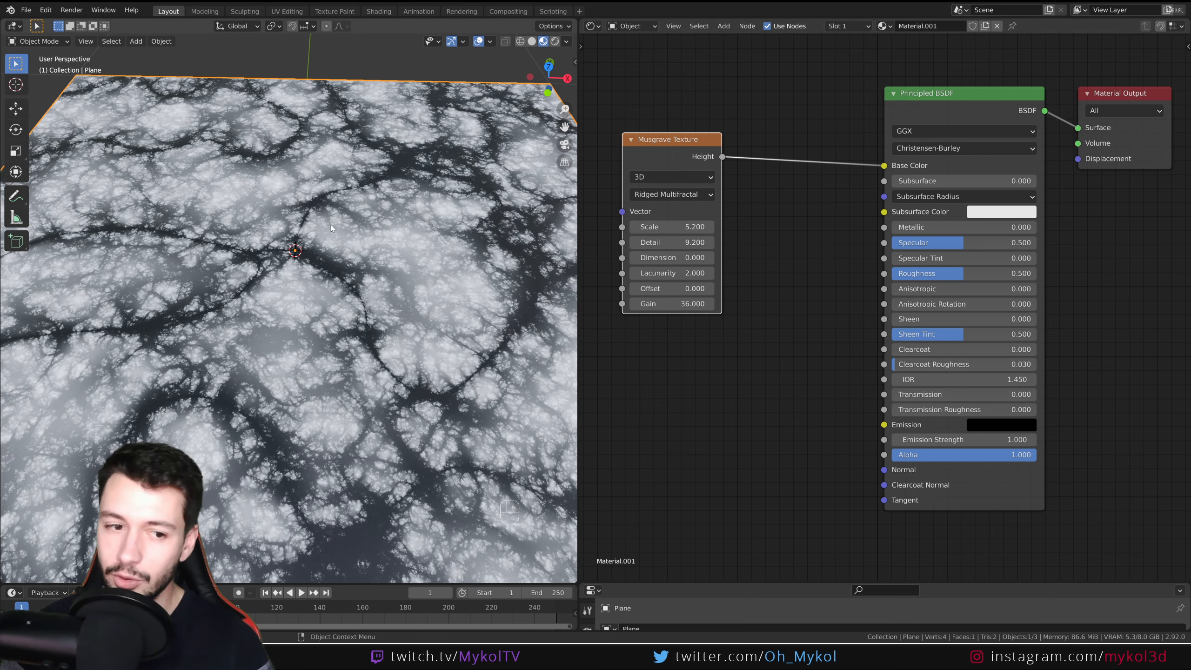
pyautogui.scroll(8, 327, 259)
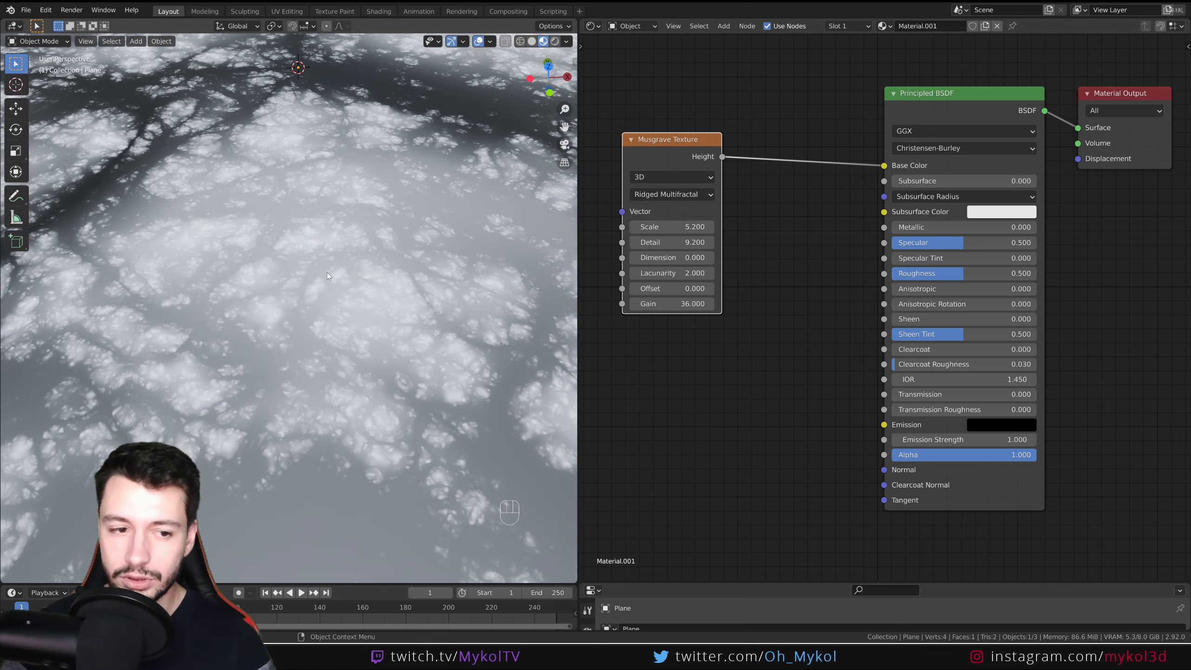
pyautogui.scroll(-8, 327, 273)
pyautogui.moveTo(314, 300); pyautogui.dragTo(345, 341, button='middle')
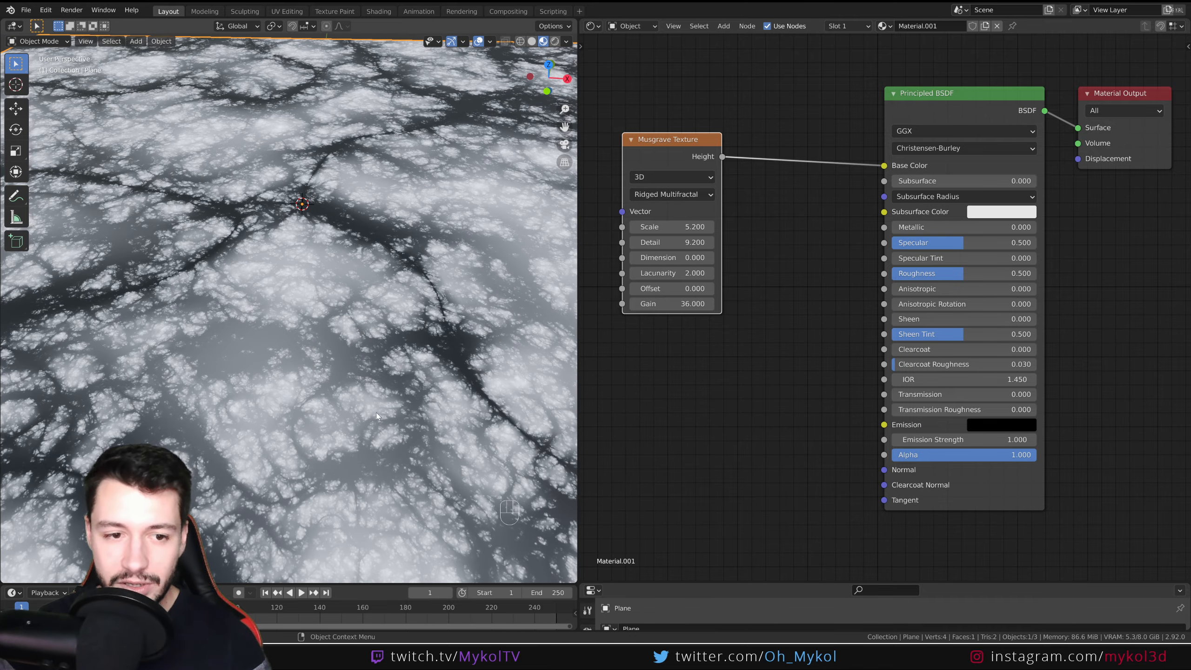
pyautogui.scroll(-3, 359, 248)
pyautogui.moveTo(431, 346)
pyautogui.mouseDown(button='middle')
pyautogui.moveTo(433, 367)
pyautogui.moveTo(430, 345)
pyautogui.mouseUp(button='middle')
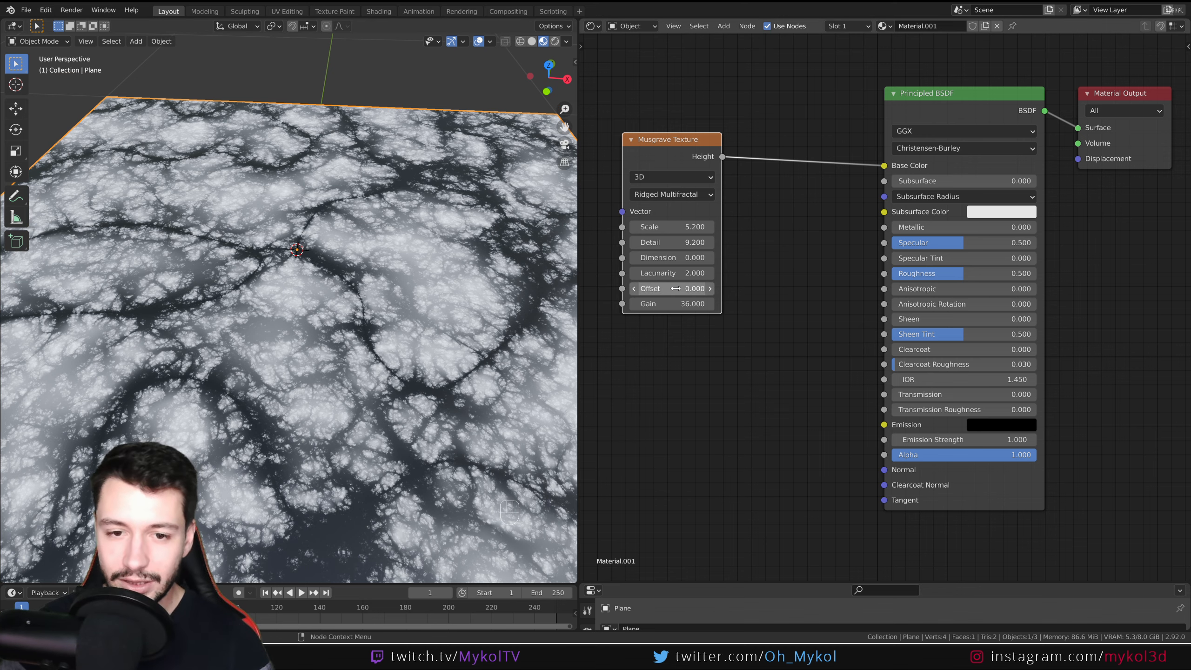
# Step: Try an Offset of 0.300 on the Musgrave Texture and compare its 2D and 3D modes
pyautogui.moveTo(672, 289)
pyautogui.mouseDown()
pyautogui.moveTo(692, 289)
pyautogui.moveTo(655, 288)
pyautogui.moveTo(677, 288)
pyautogui.mouseUp()
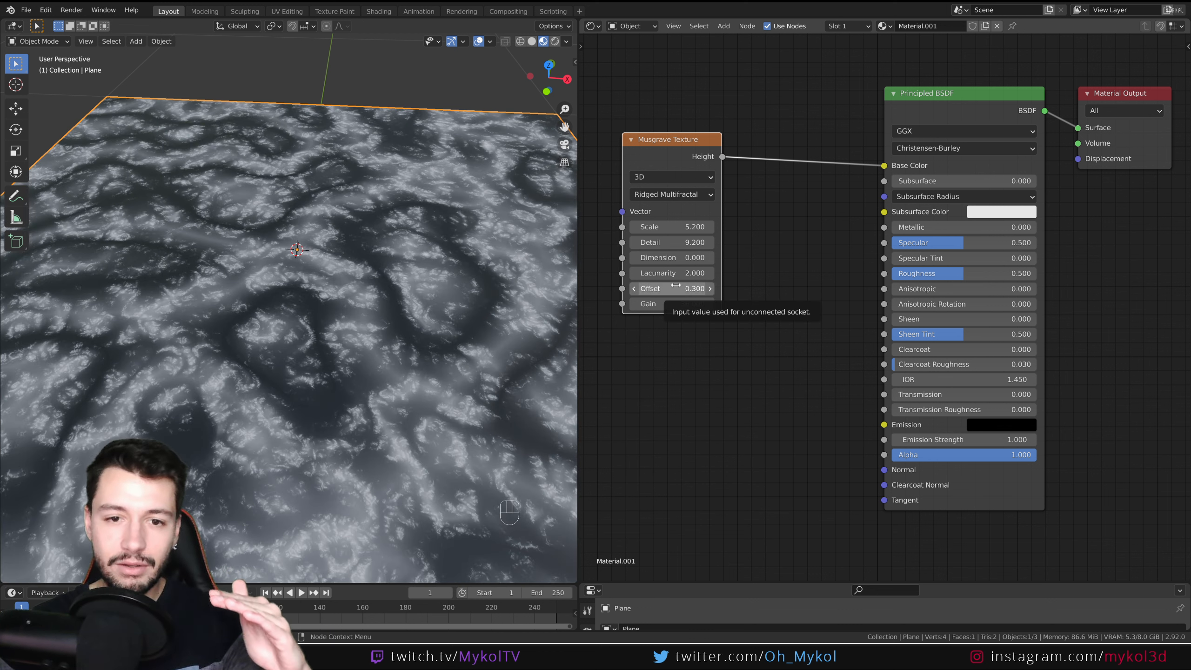
pyautogui.click(666, 177)
pyautogui.click(659, 209)
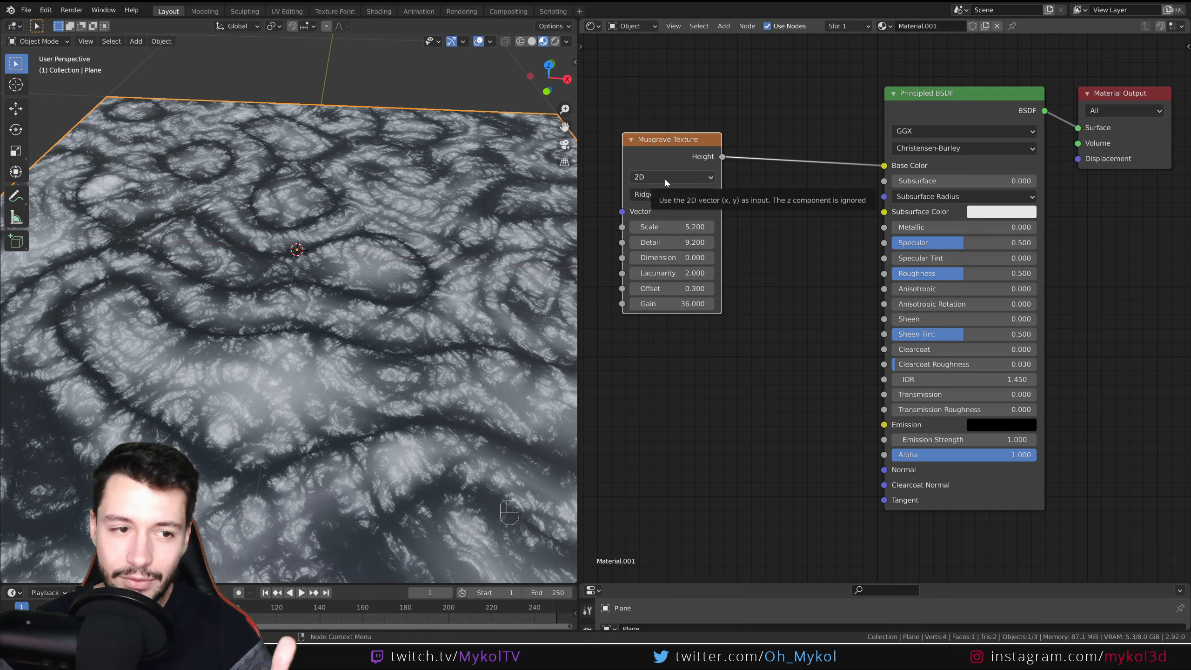
pyautogui.click(665, 177)
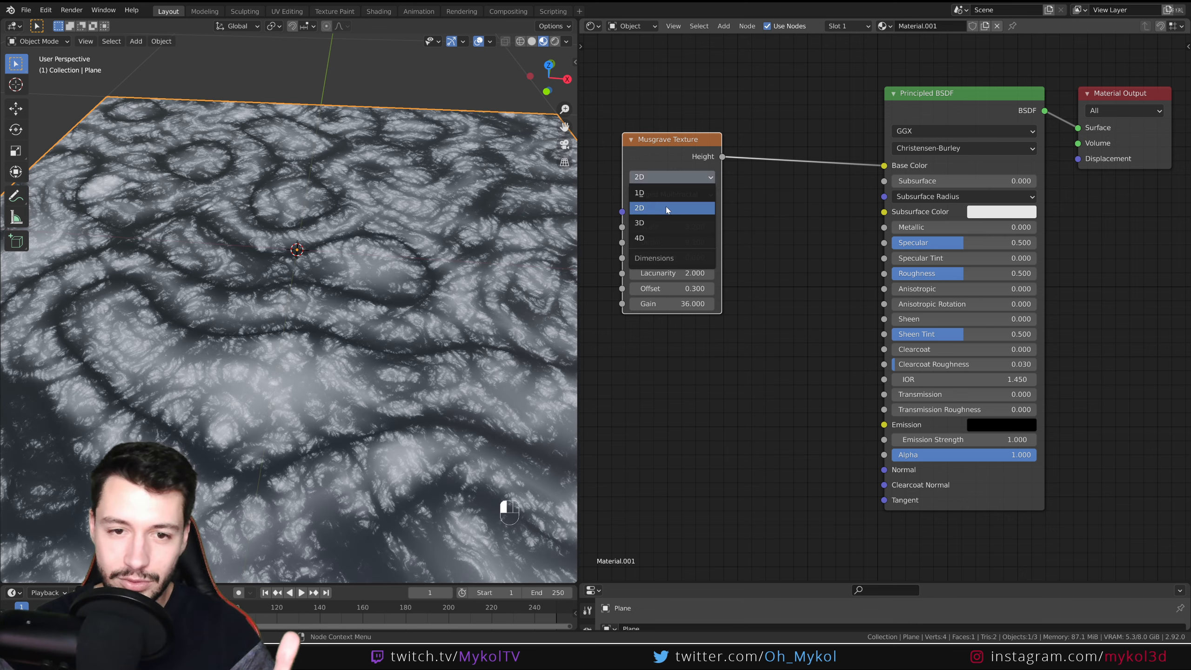
pyautogui.click(667, 224)
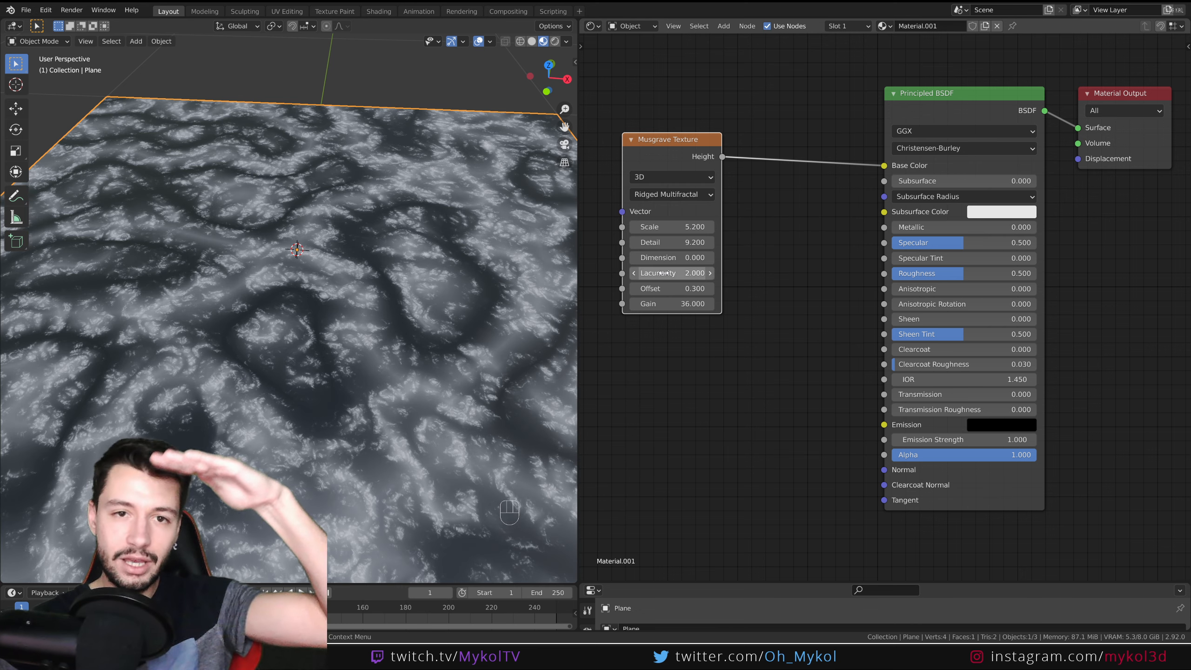
# Step: Try several Offset values on the Musgrave Texture, settle on -0.100 and inspect the plane's surface
pyautogui.moveTo(672, 289); pyautogui.dragTo(634, 290)
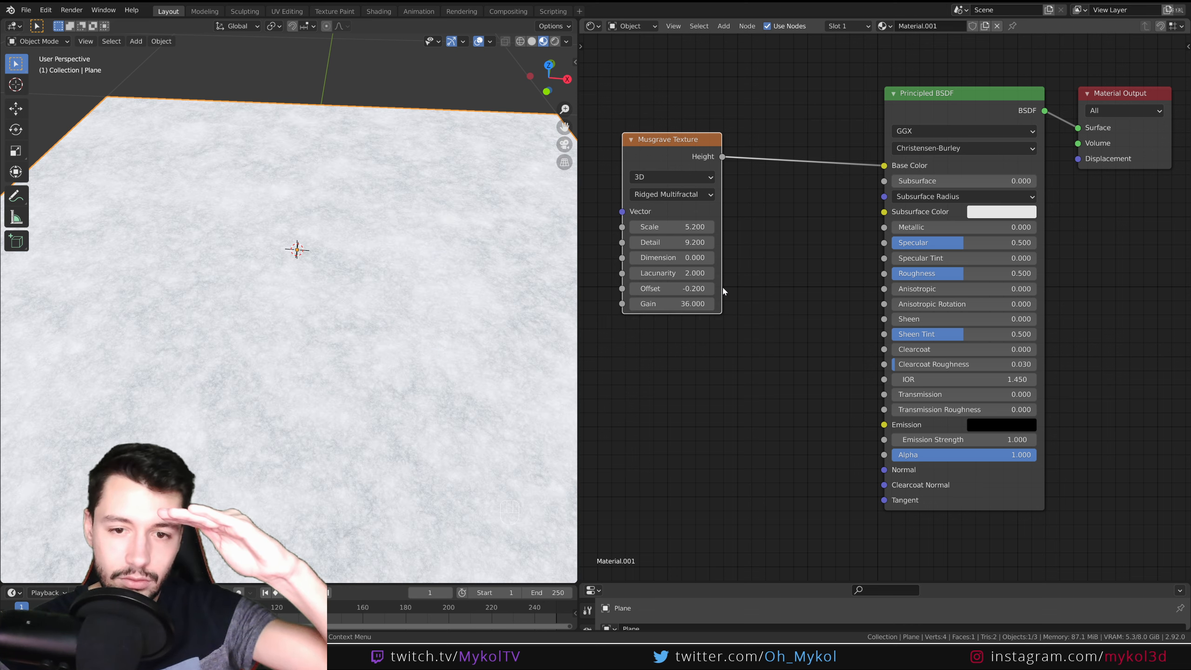
pyautogui.click(711, 289)
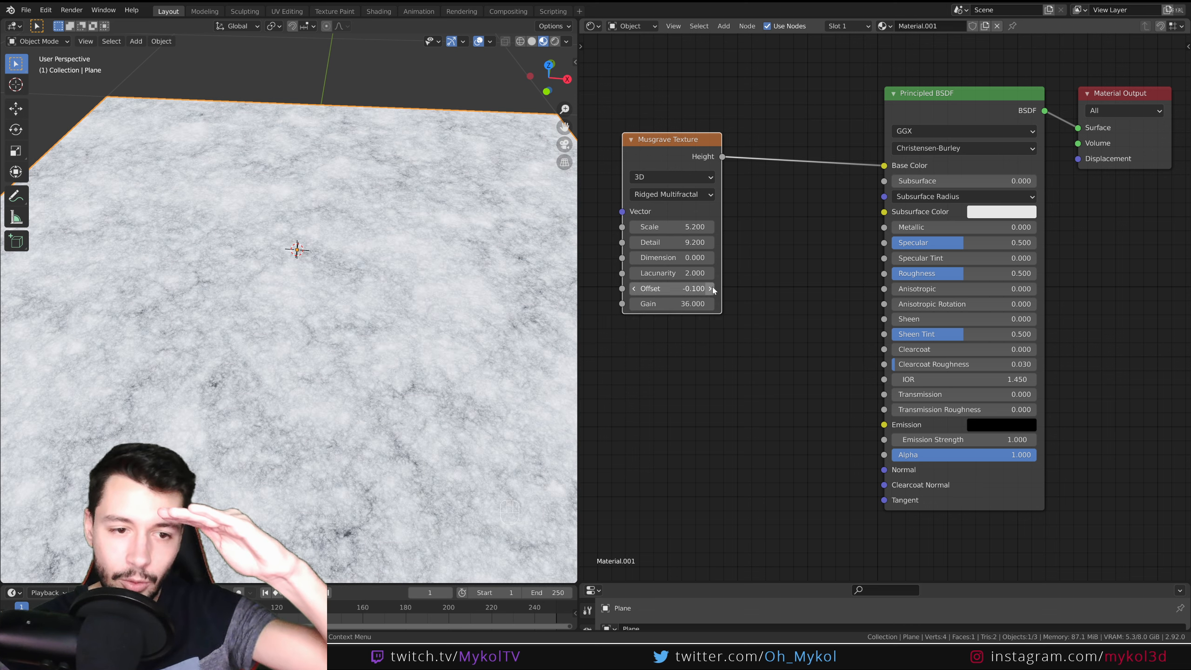
pyautogui.click(711, 289)
pyautogui.click(634, 288)
pyautogui.click(634, 289)
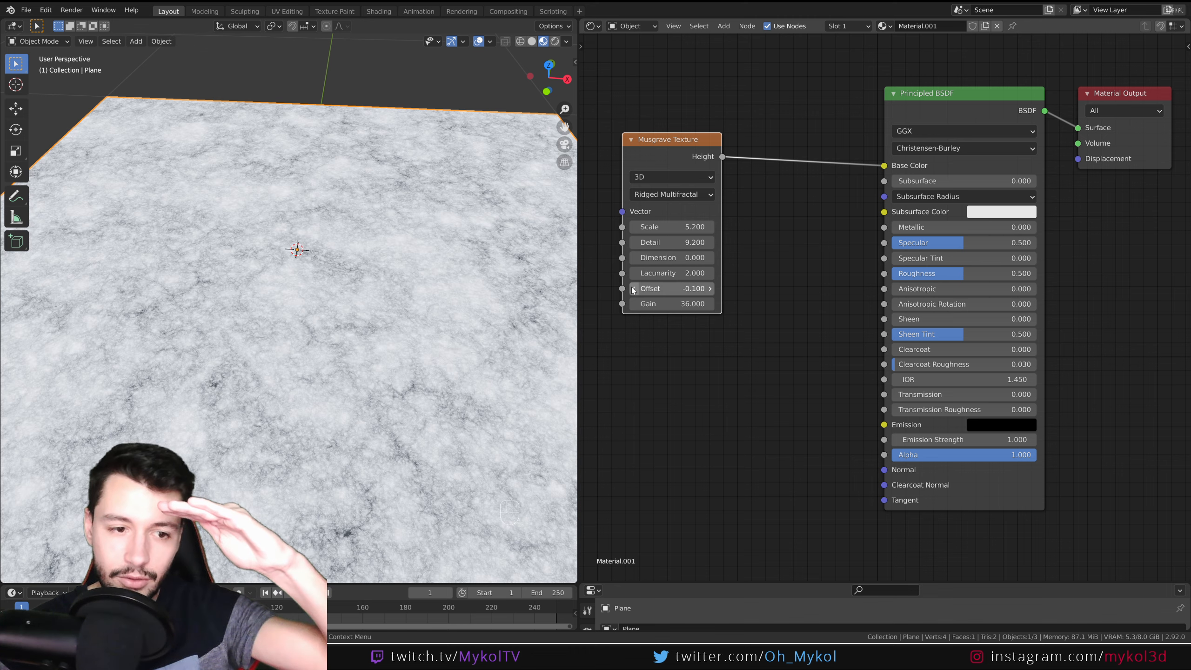
pyautogui.scroll(4, 399, 373)
pyautogui.moveTo(399, 373); pyautogui.dragTo(245, 376, button='middle')
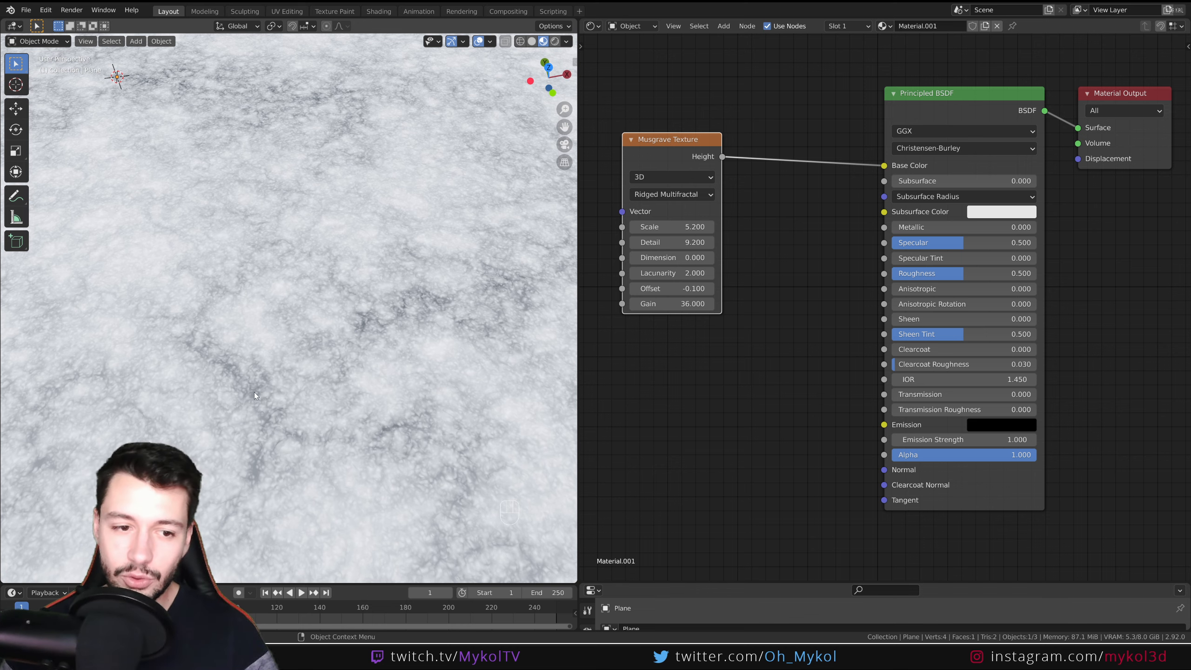
pyautogui.scroll(-2, 254, 392)
pyautogui.scroll(-4, 253, 347)
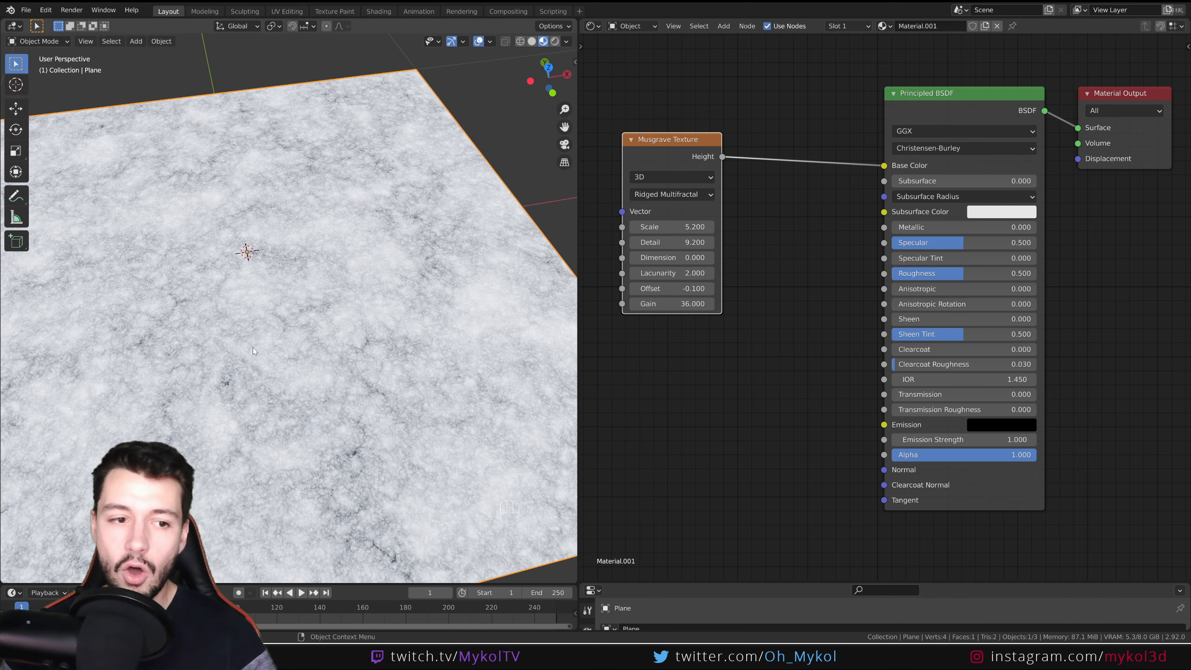
# Step: Lower the Musgrave Texture node and insert a ColorRamp node between its Height output and the Base Color input
pyautogui.scroll(4, 248, 342)
pyautogui.moveTo(687, 141); pyautogui.dragTo(694, 204)
pyautogui.scroll(-2, 620, 170)
pyautogui.hotkey('shift', 'a')
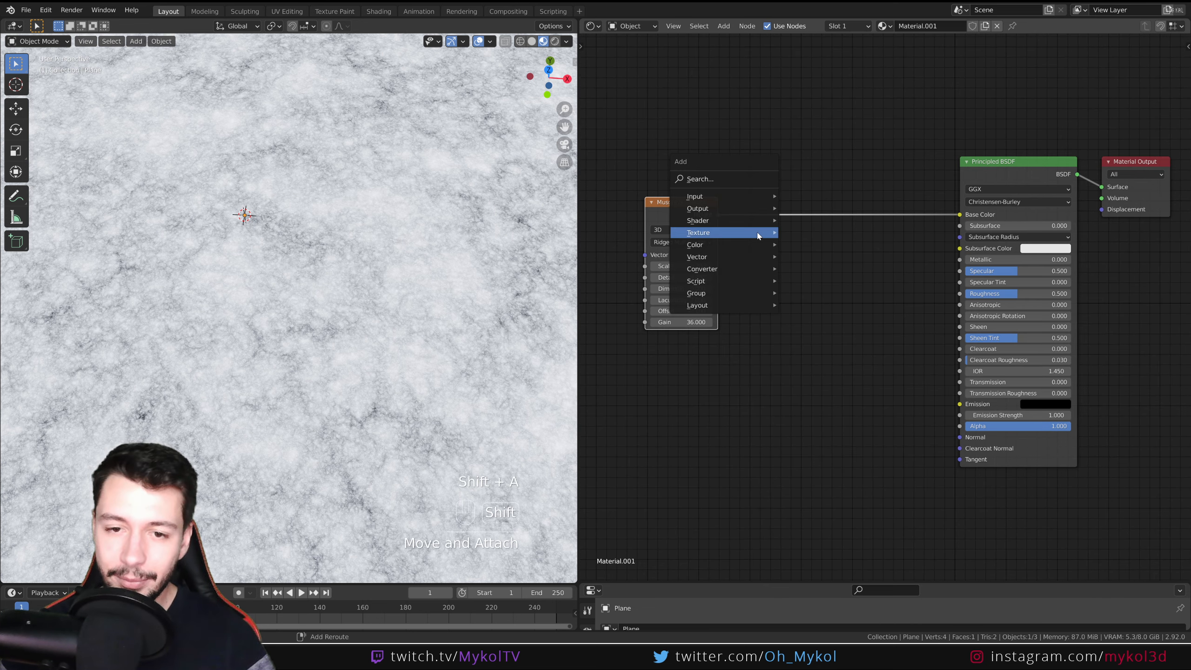
pyautogui.click(732, 179)
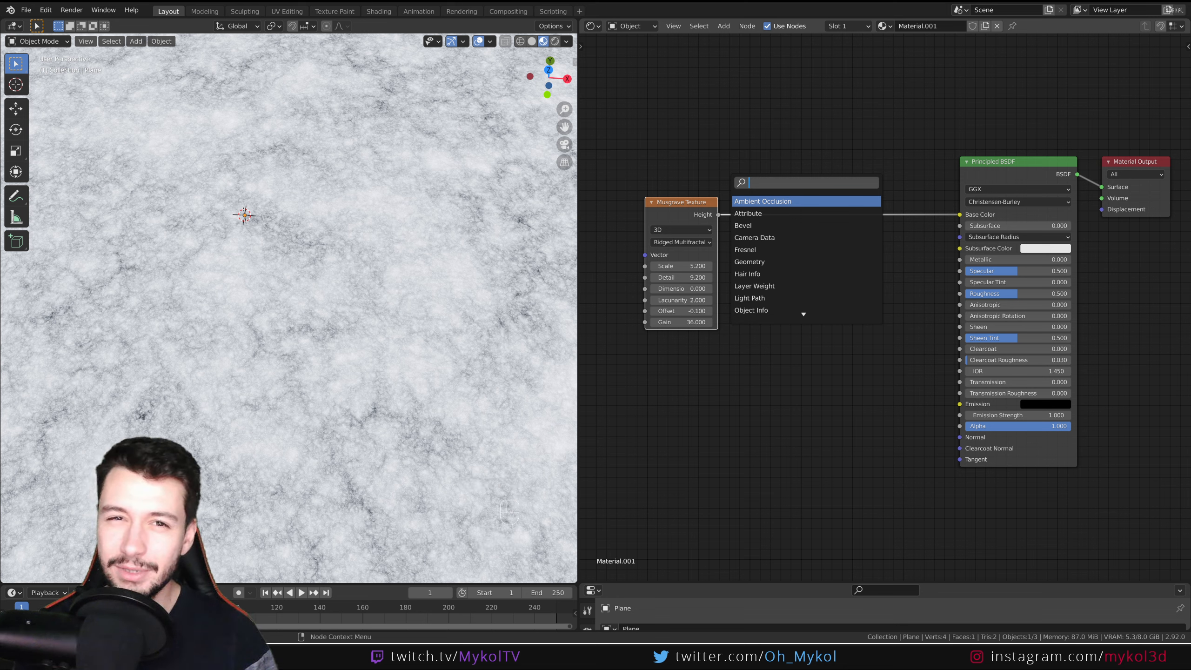
pyautogui.write('color')
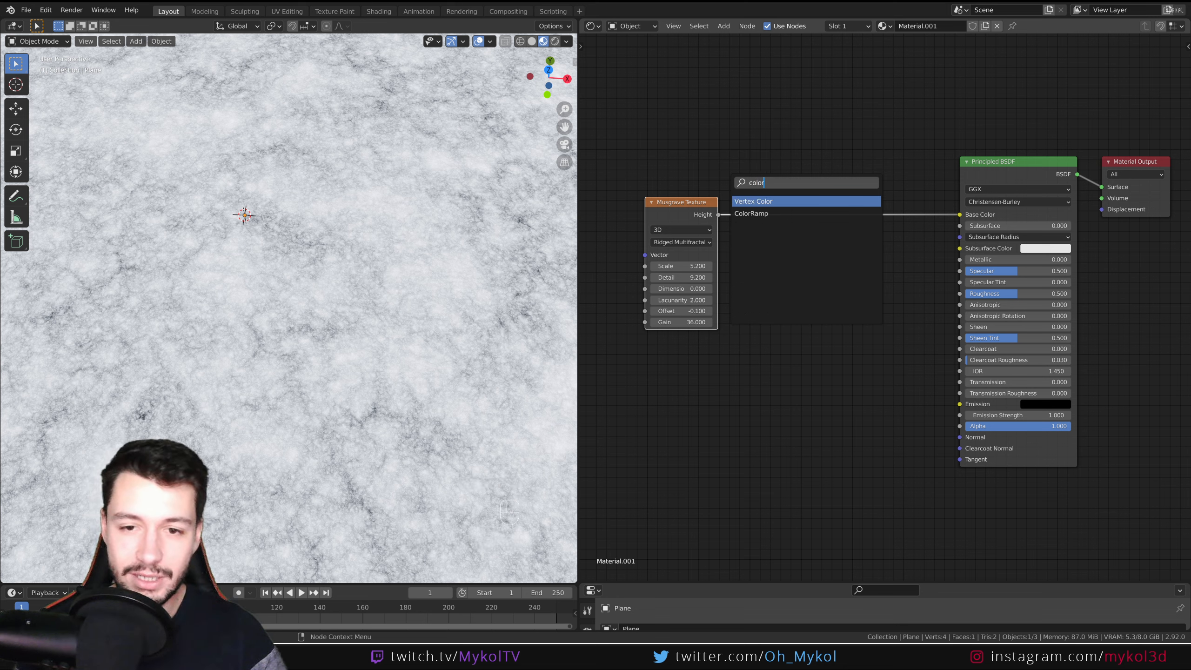
pyautogui.press('Down')
pyautogui.press('Return')
pyautogui.click(787, 193)
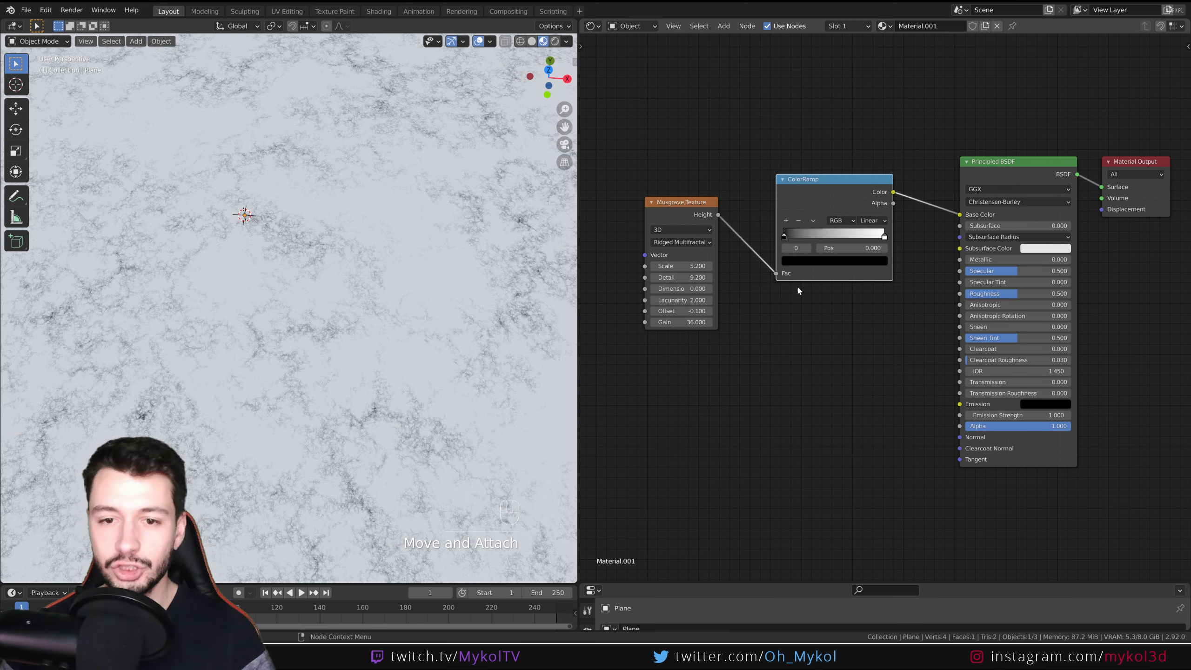
# Step: Annotate the empty space above the nodes with a wide range bracket labelled 0 and 1 at its ends
pyautogui.moveTo(786, 121); pyautogui.dragTo(747, 242, button='middle')
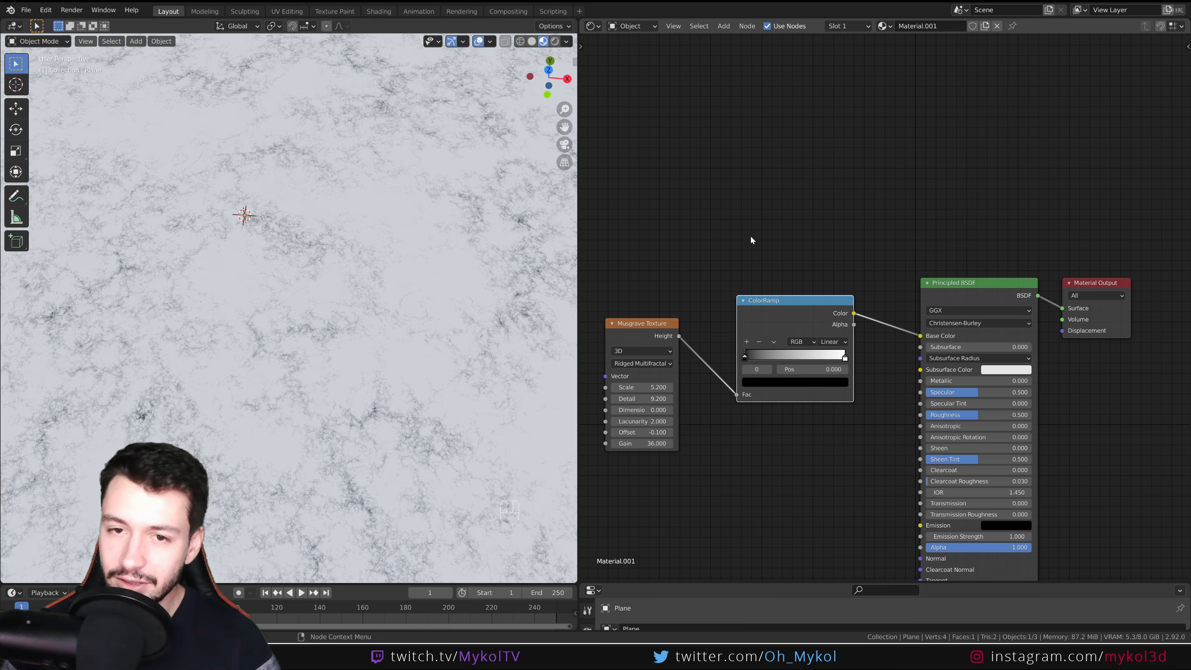
pyautogui.moveTo(757, 88); pyautogui.dragTo(1044, 77)
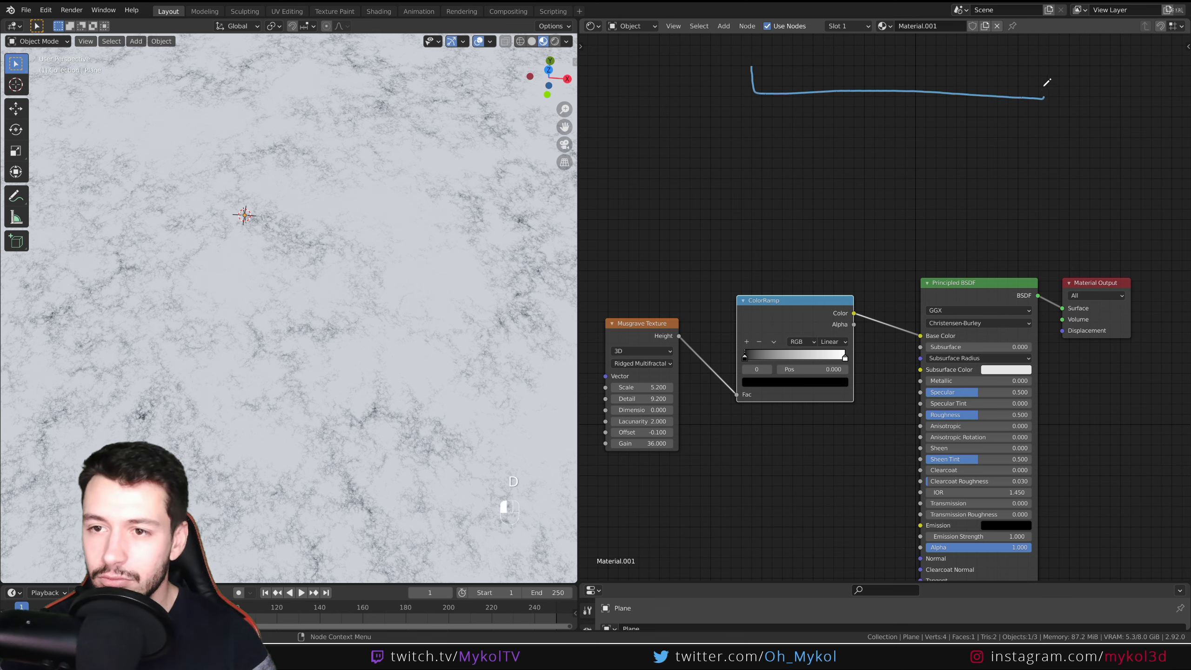
pyautogui.moveTo(708, 285); pyautogui.dragTo(723, 309, button='middle')
pyautogui.moveTo(799, 228); pyautogui.dragTo(777, 275, button='middle')
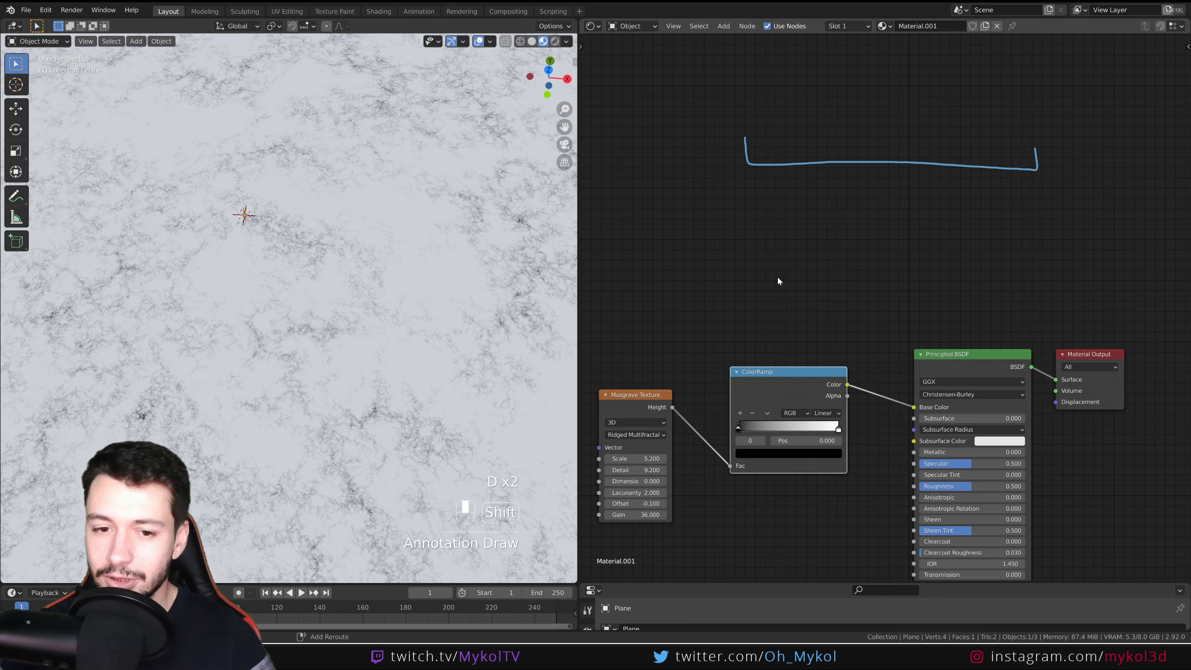
pyautogui.moveTo(746, 91); pyautogui.dragTo(739, 103)
pyautogui.moveTo(1039, 95); pyautogui.dragTo(1022, 109)
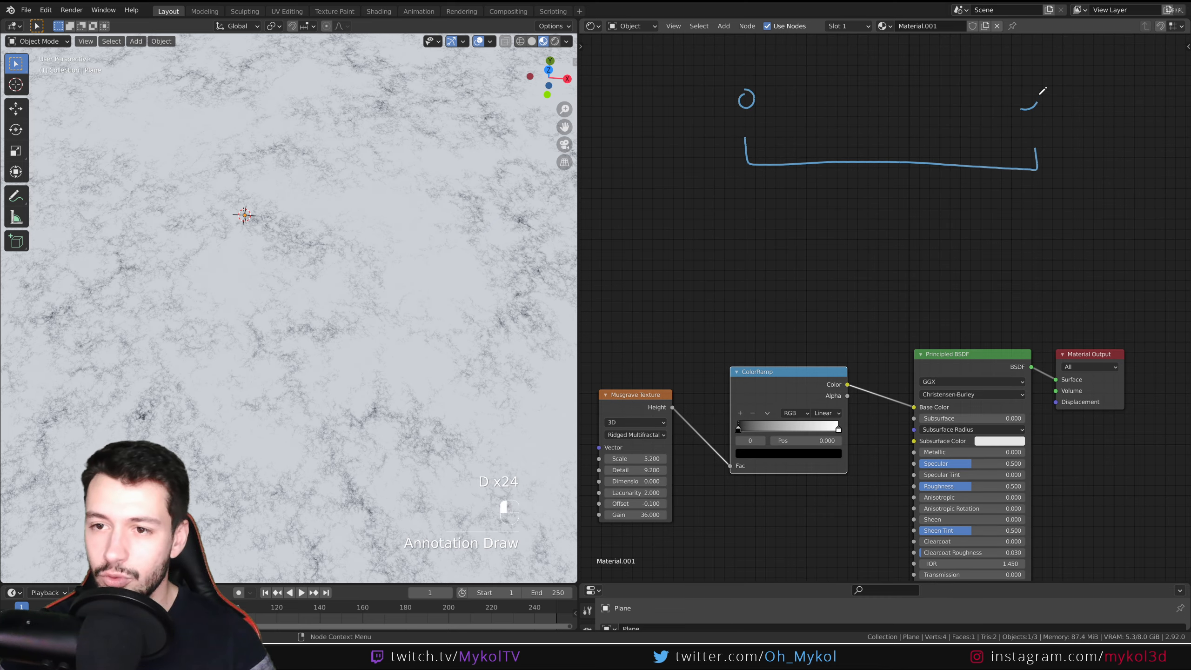
# Step: Annotate a second bracket below the first, with a curved arrow leading to it and the label CR
pyautogui.moveTo(754, 251)
pyautogui.mouseDown()
pyautogui.moveTo(782, 279)
pyautogui.moveTo(1056, 268)
pyautogui.moveTo(1056, 245)
pyautogui.mouseUp()
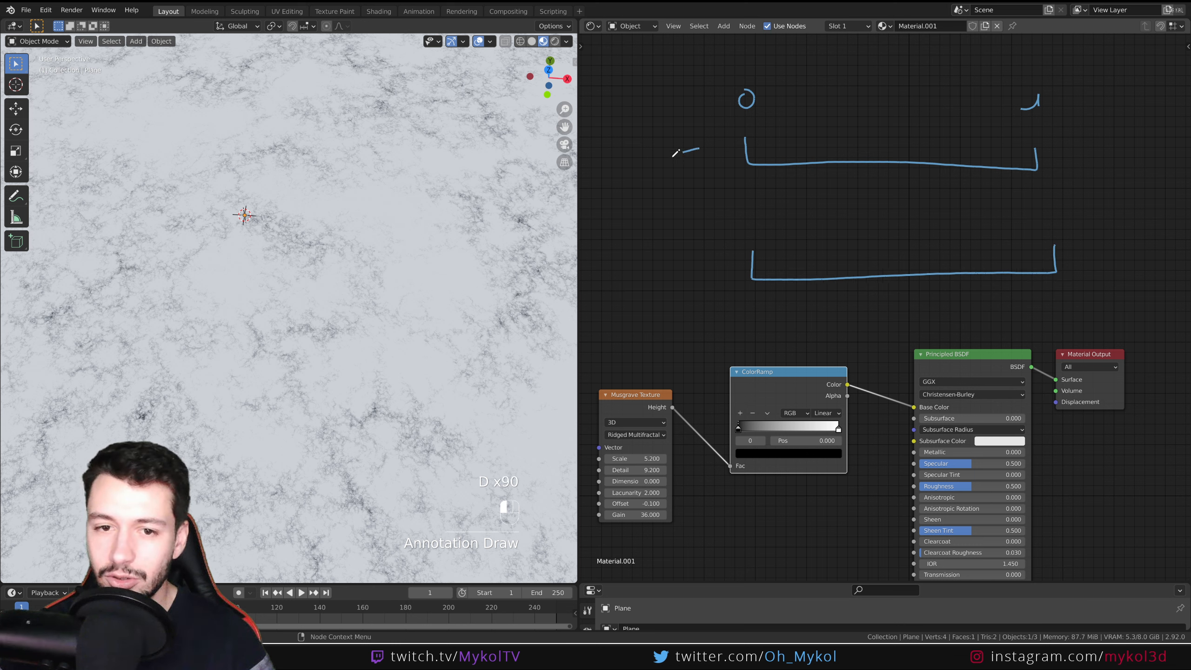
pyautogui.moveTo(675, 153)
pyautogui.mouseDown()
pyautogui.moveTo(665, 257)
pyautogui.moveTo(676, 271)
pyautogui.mouseUp()
pyautogui.moveTo(609, 127)
pyautogui.mouseDown()
pyautogui.moveTo(596, 132)
pyautogui.moveTo(624, 150)
pyautogui.mouseUp()
pyautogui.moveTo(624, 121); pyautogui.dragTo(648, 155)
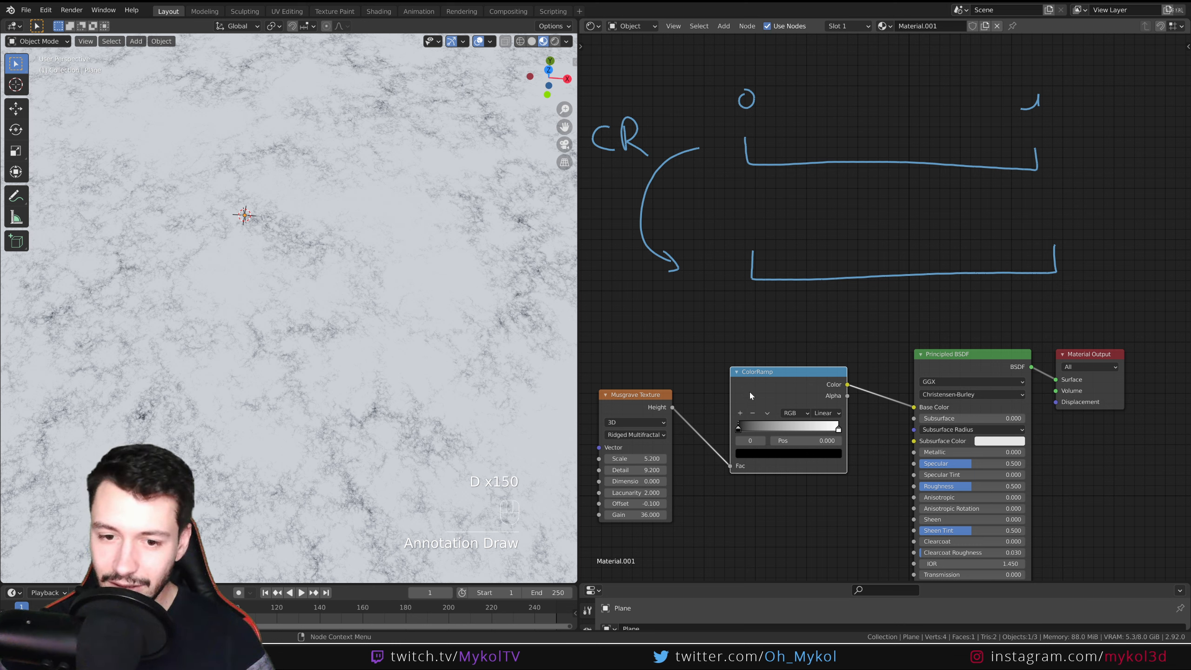
# Step: Draw annotation boxes around the 0 end and the 1 end of the upper bracket
pyautogui.moveTo(726, 85)
pyautogui.mouseDown()
pyautogui.moveTo(730, 124)
pyautogui.moveTo(775, 192)
pyautogui.moveTo(725, 69)
pyautogui.mouseUp()
pyautogui.moveTo(1010, 74)
pyautogui.mouseDown()
pyautogui.moveTo(1014, 190)
pyautogui.moveTo(1069, 150)
pyautogui.moveTo(1002, 65)
pyautogui.mouseUp()
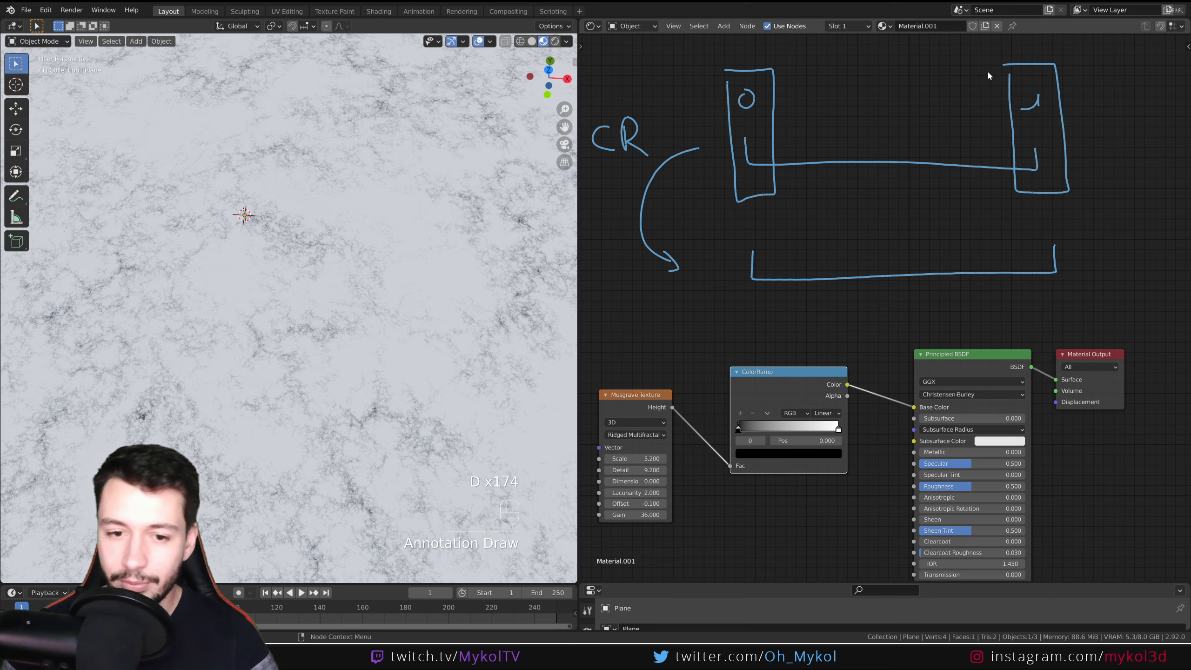
# Step: Move the ColorRamp's black stop to position 0.576
pyautogui.moveTo(836, 198); pyautogui.dragTo(869, 153, button='middle')
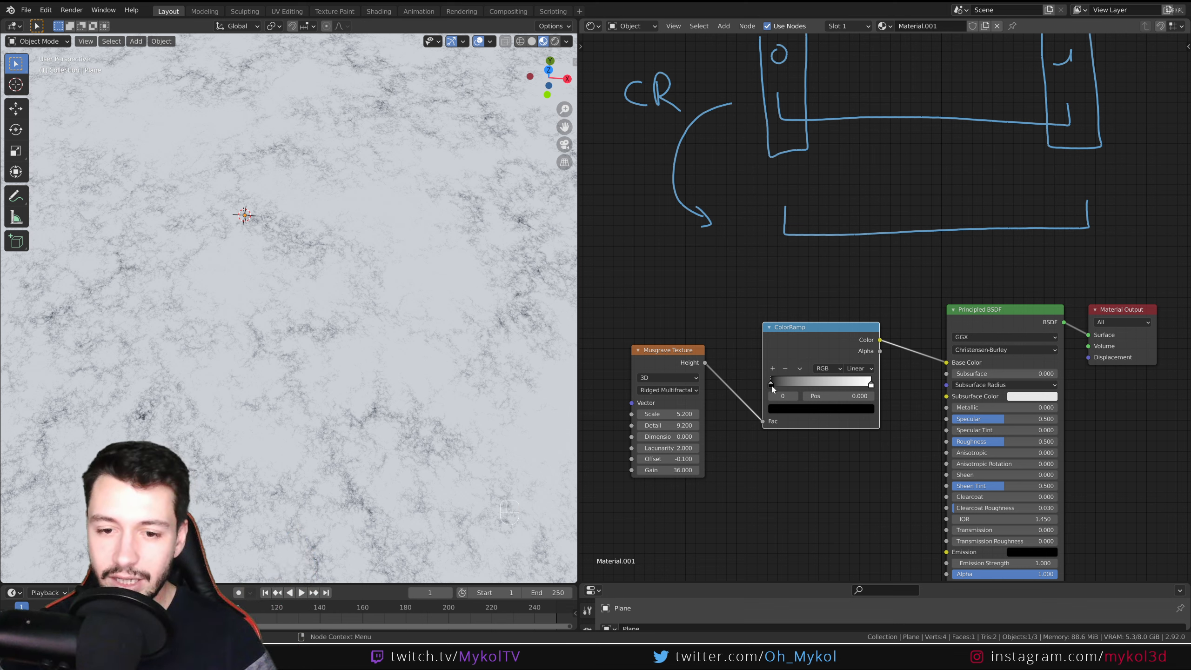
pyautogui.moveTo(772, 386); pyautogui.dragTo(836, 394)
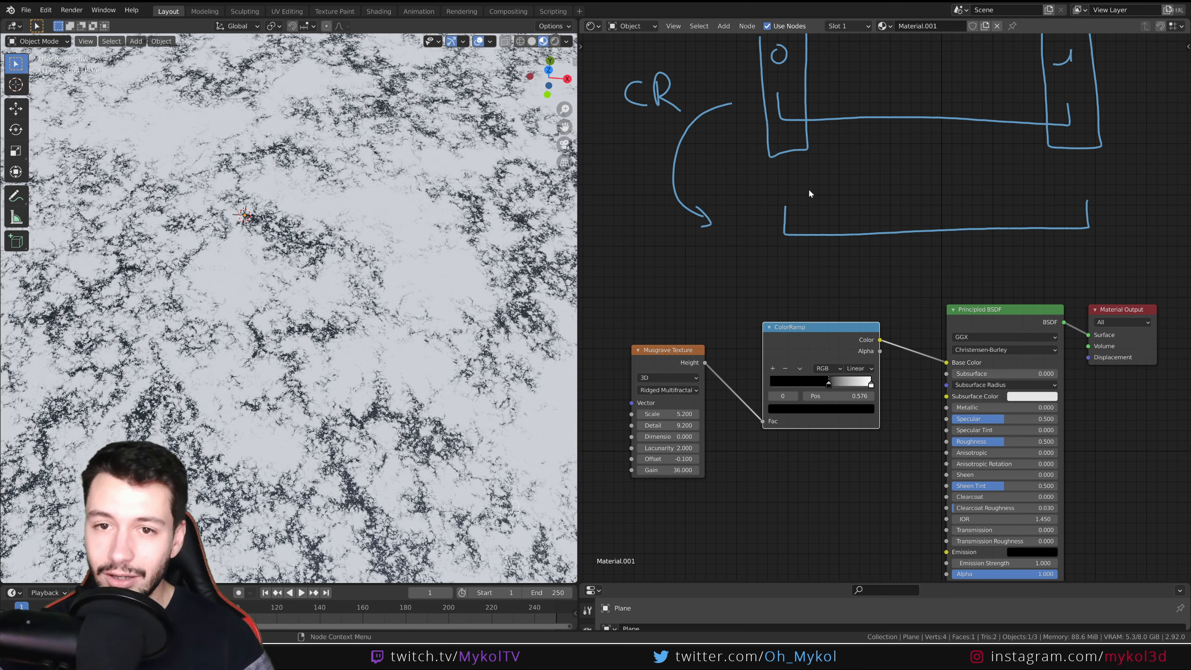
# Step: Annotate the lower bracket with a middle tick labelled 0 and a wavy line over the range before it
pyautogui.keyDown('shift'); pyautogui.moveTo(808, 188); pyautogui.dragTo(808, 248, button='middle'); pyautogui.keyUp('shift')
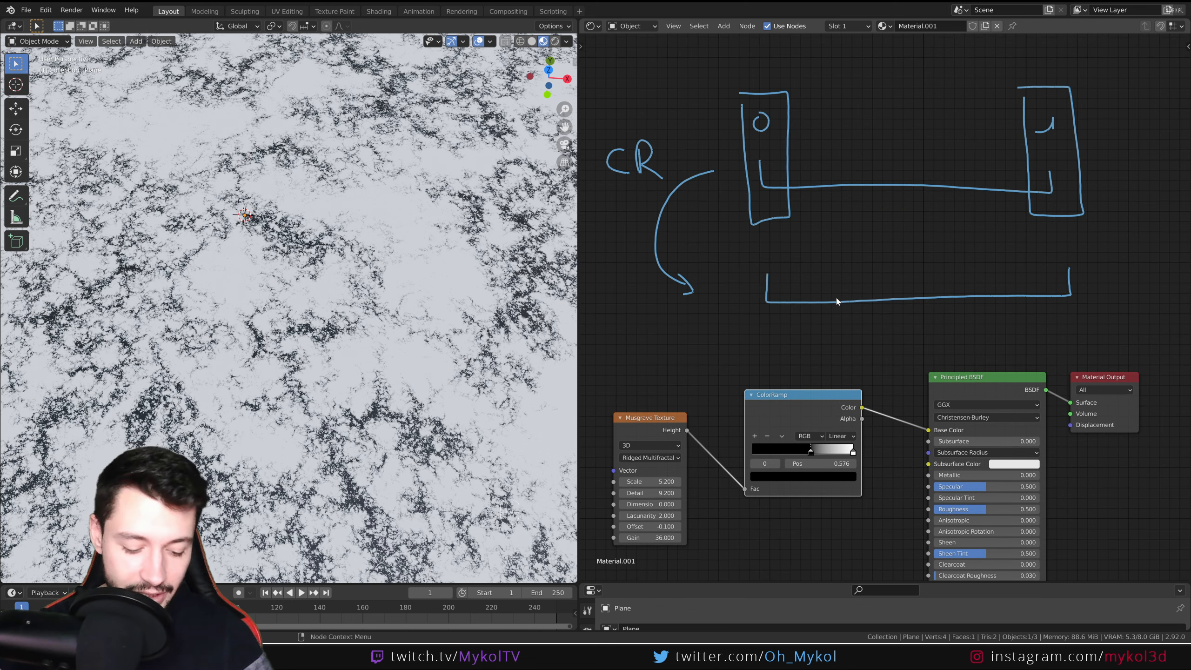
pyautogui.moveTo(920, 277)
pyautogui.mouseDown()
pyautogui.moveTo(920, 347)
pyautogui.moveTo(920, 327)
pyautogui.mouseUp()
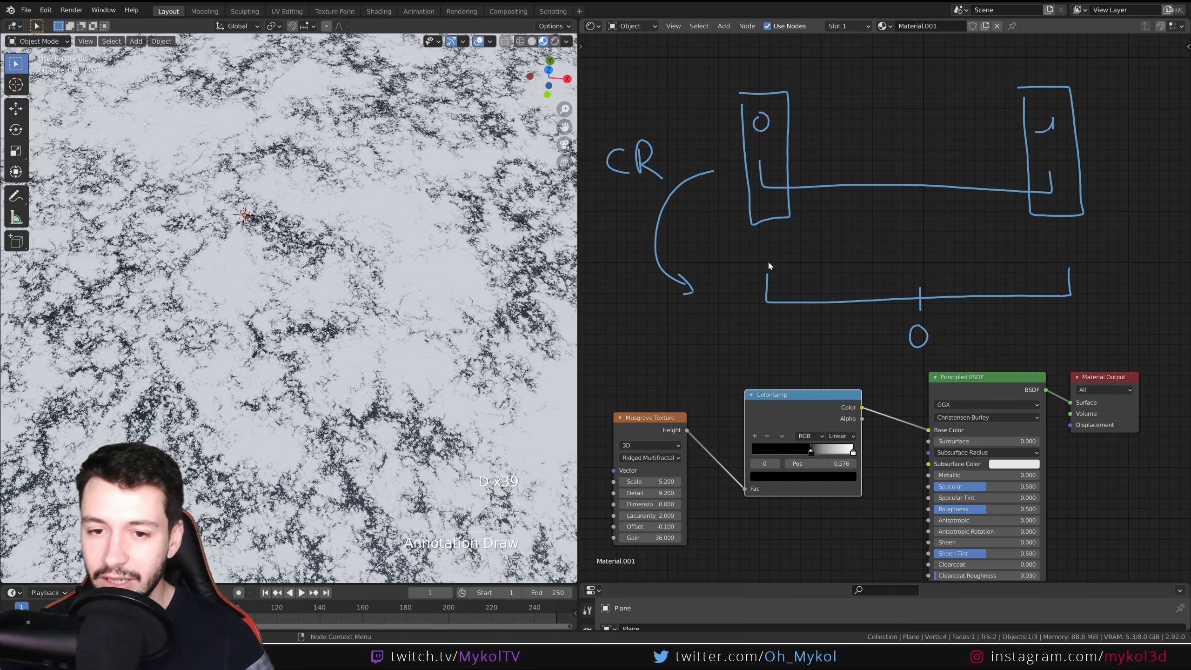
pyautogui.moveTo(770, 266)
pyautogui.mouseDown()
pyautogui.moveTo(852, 256)
pyautogui.moveTo(913, 266)
pyautogui.mouseUp()
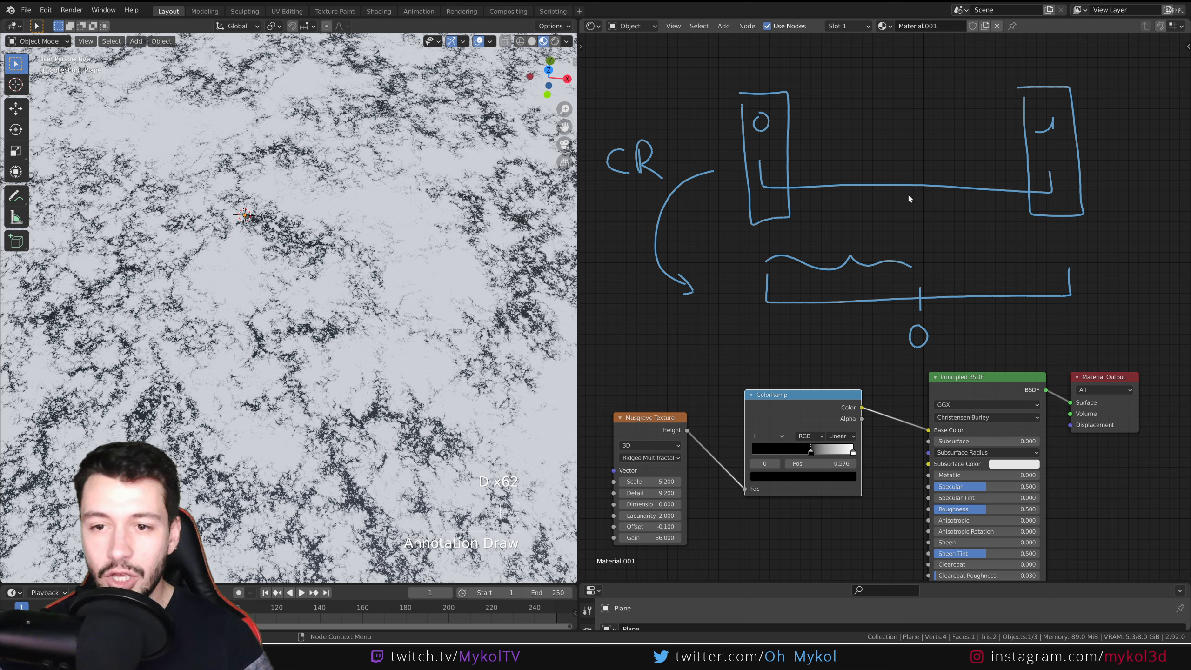
# Step: Annotate the upper bracket's midpoint as 0,5 and add a tick labelled 1 with a wavy line beyond it on the lower bracket
pyautogui.moveTo(915, 180); pyautogui.dragTo(914, 201)
pyautogui.moveTo(900, 123); pyautogui.dragTo(908, 154)
pyautogui.moveTo(922, 125); pyautogui.dragTo(923, 147)
pyautogui.moveTo(926, 123); pyautogui.dragTo(939, 117)
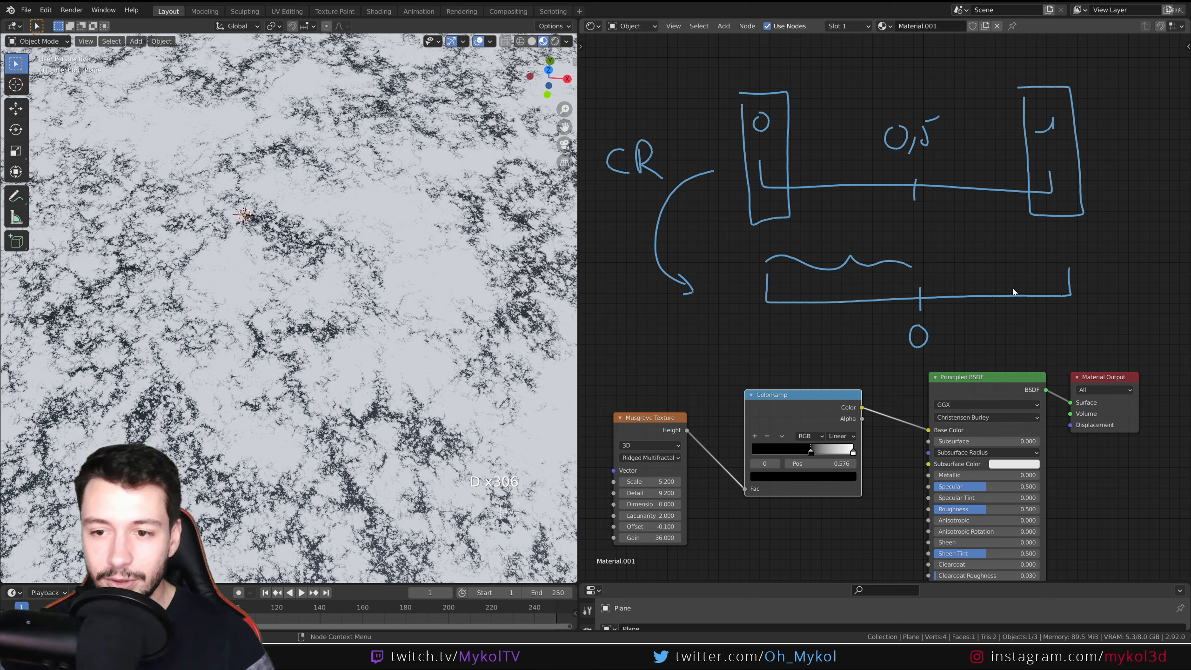
pyautogui.moveTo(992, 290); pyautogui.dragTo(988, 338)
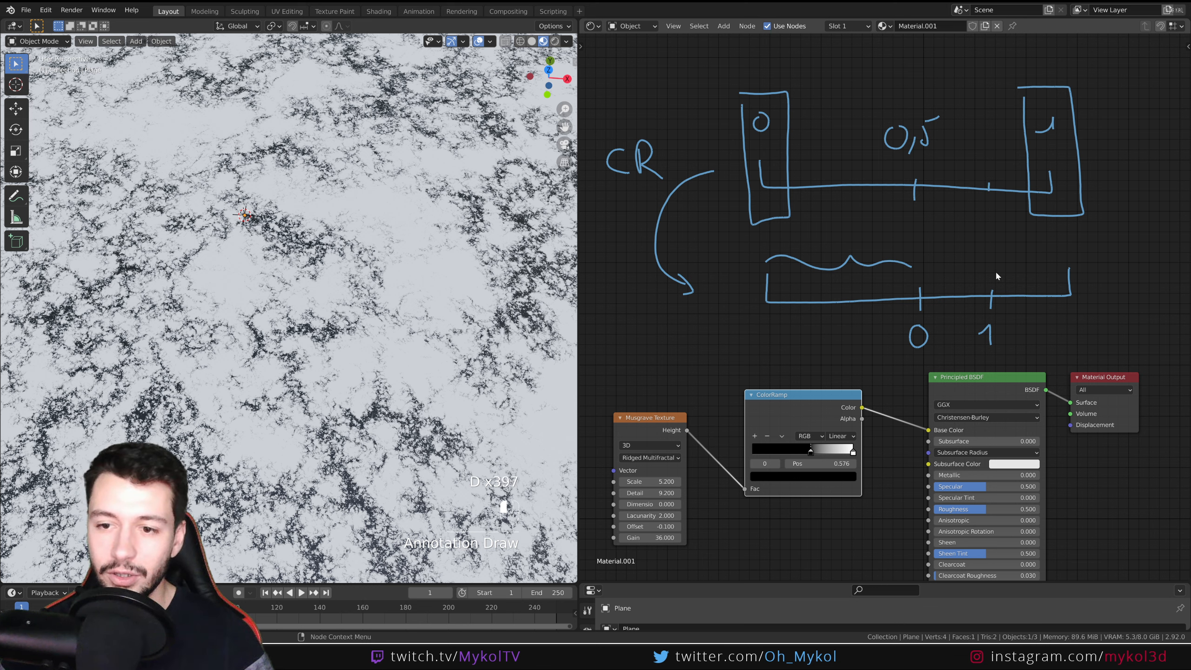
pyautogui.moveTo(996, 270); pyautogui.dragTo(1055, 268)
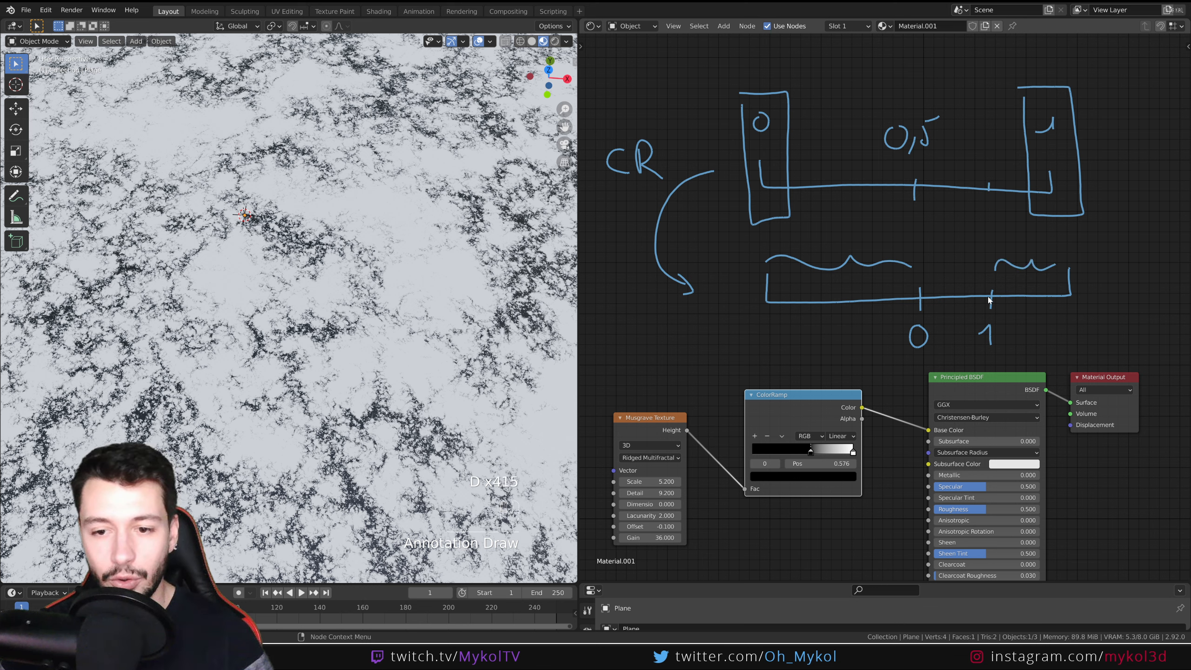
# Step: Move the ColorRamp's white stop close to the black stop and shift the black stop to position 0.586
pyautogui.moveTo(853, 453); pyautogui.dragTo(813, 455)
pyautogui.scroll(9, 469, 375)
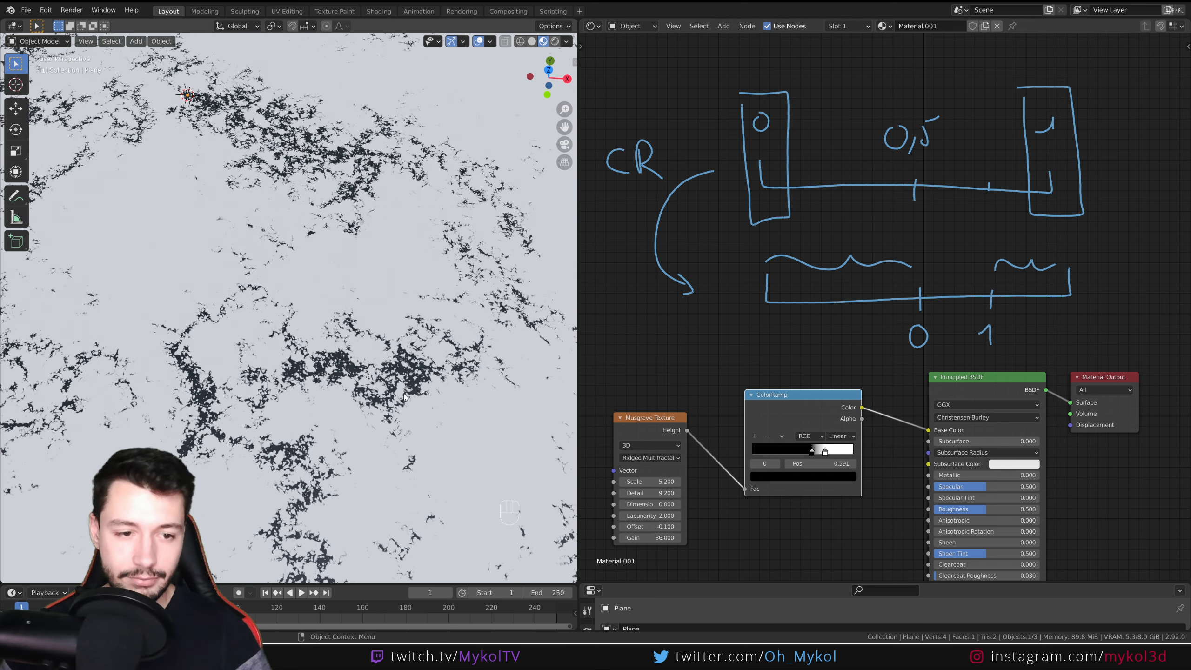
pyautogui.moveTo(813, 457)
pyautogui.mouseDown()
pyautogui.moveTo(829, 459)
pyautogui.moveTo(812, 459)
pyautogui.mouseUp()
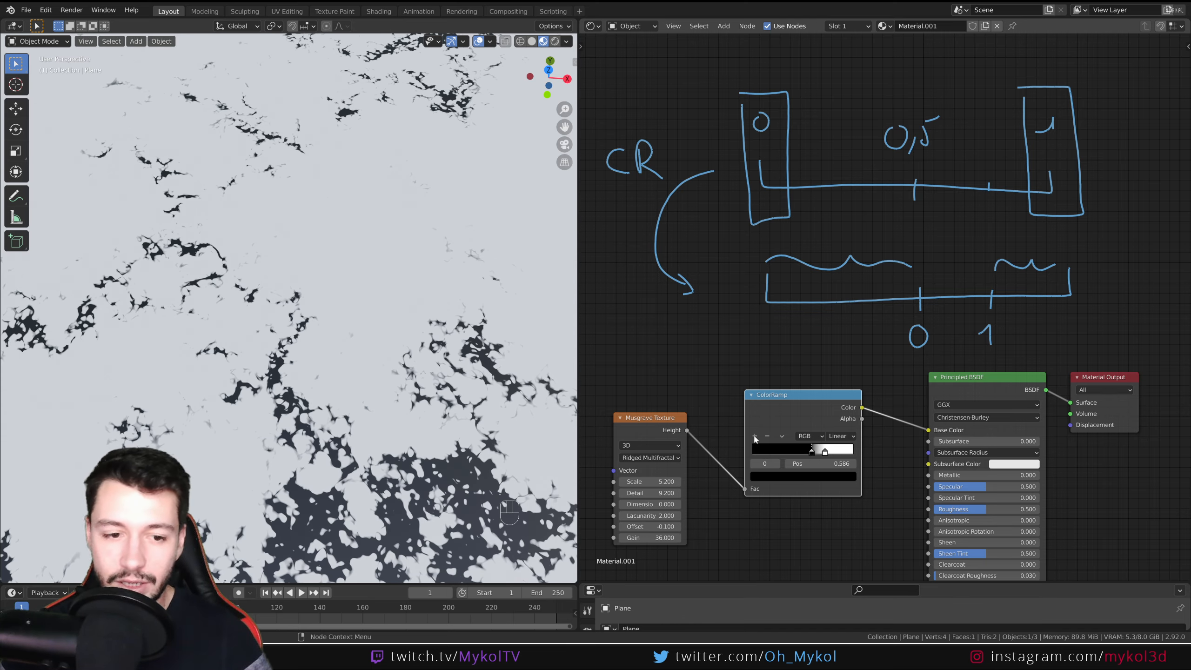
# Step: Inspect the dark patches up close, try an Offset of 0.000 on the Musgrave Texture and return it to -0.100
pyautogui.scroll(-3, 483, 451)
pyautogui.scroll(3, 483, 451)
pyautogui.keyDown('shift'); pyautogui.moveTo(539, 535); pyautogui.dragTo(417, 344, button='middle'); pyautogui.keyUp('shift')
pyautogui.scroll(4, 389, 364)
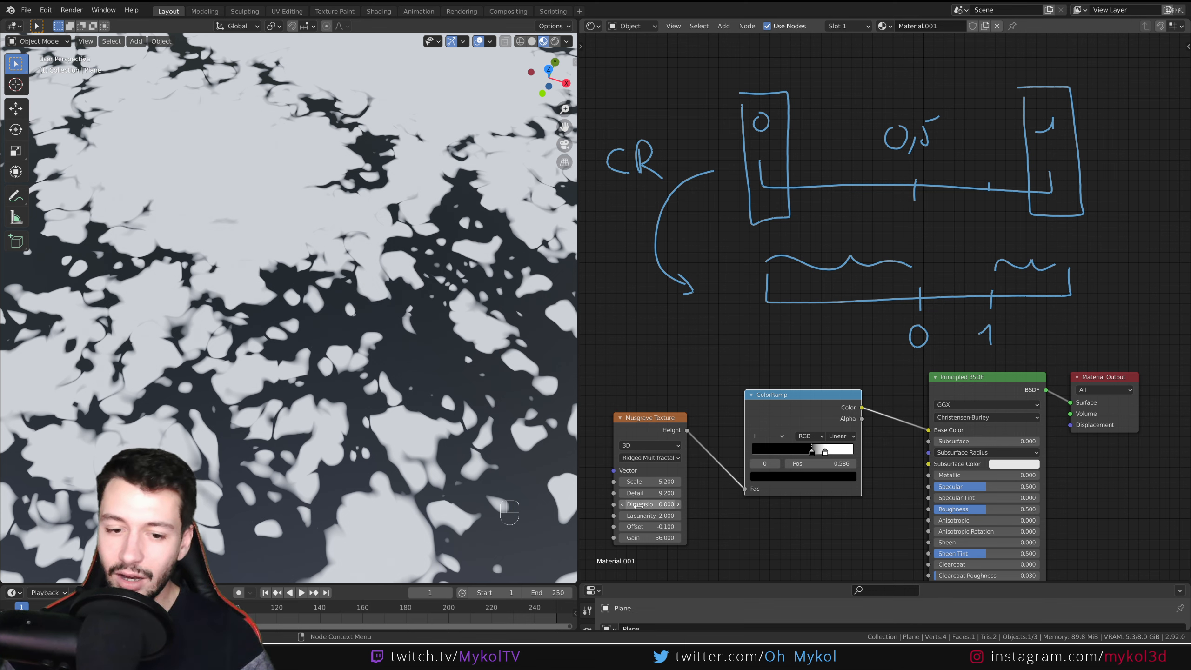
pyautogui.click(678, 526)
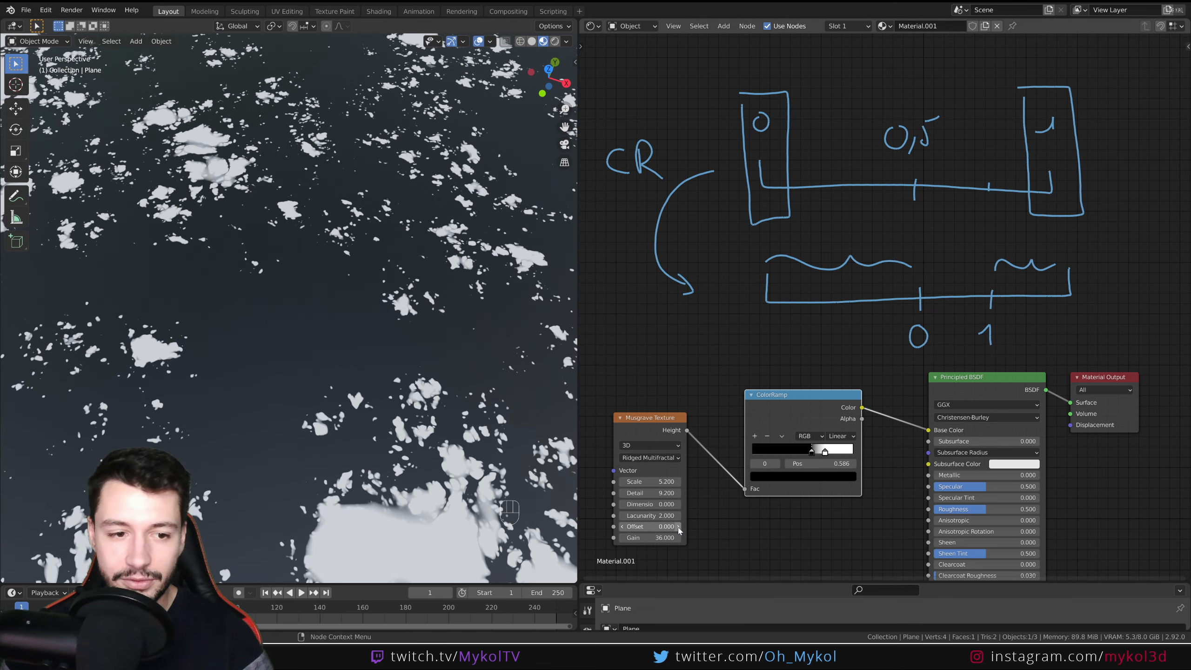
pyautogui.click(622, 527)
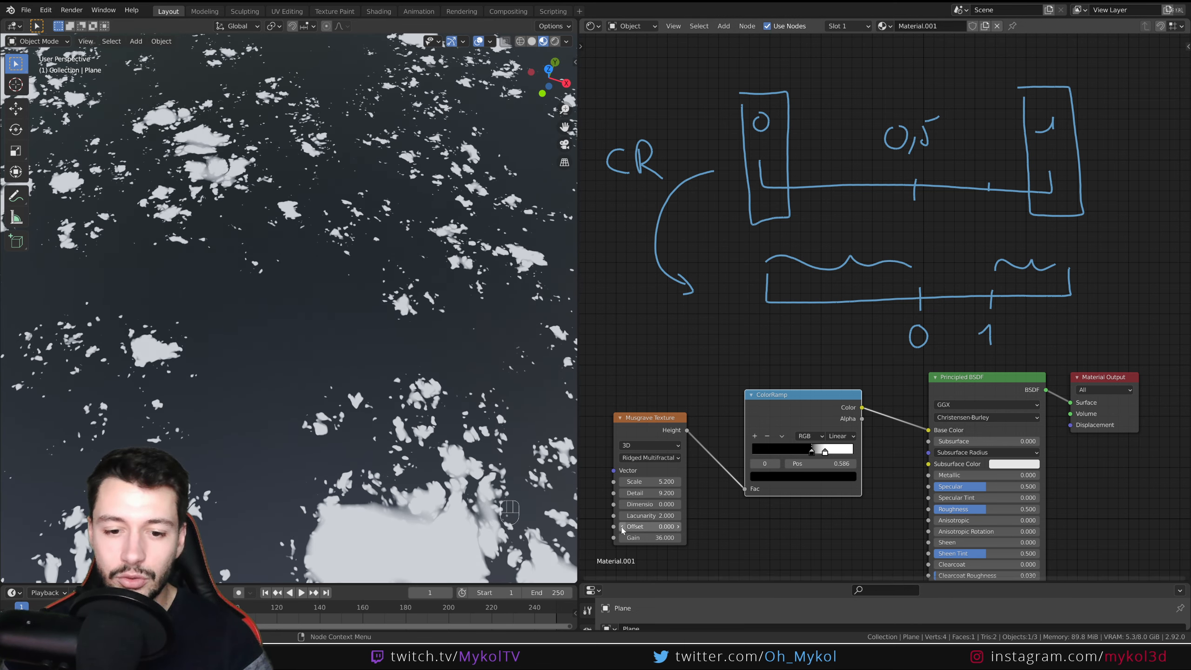
# Step: Move the Musgrave Texture node up and away from the ColorRamp, and try a Scale of 4.800 on it
pyautogui.moveTo(651, 424); pyautogui.dragTo(622, 383)
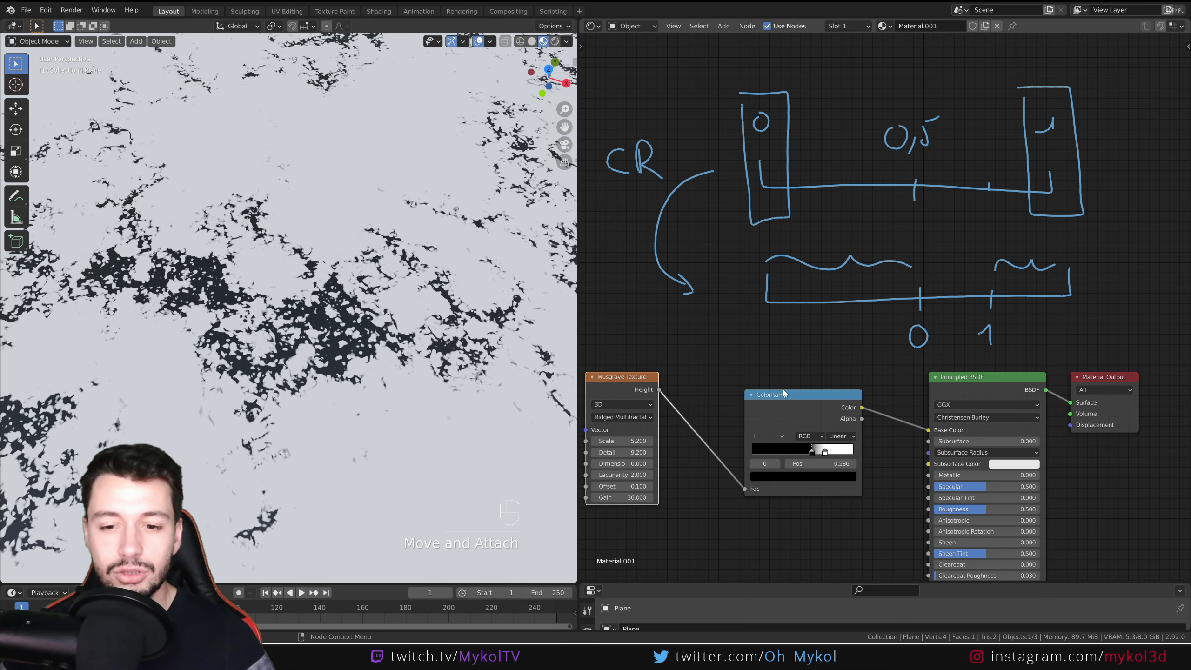
pyautogui.click(773, 406)
pyautogui.hotkey('ctrl', 'z')
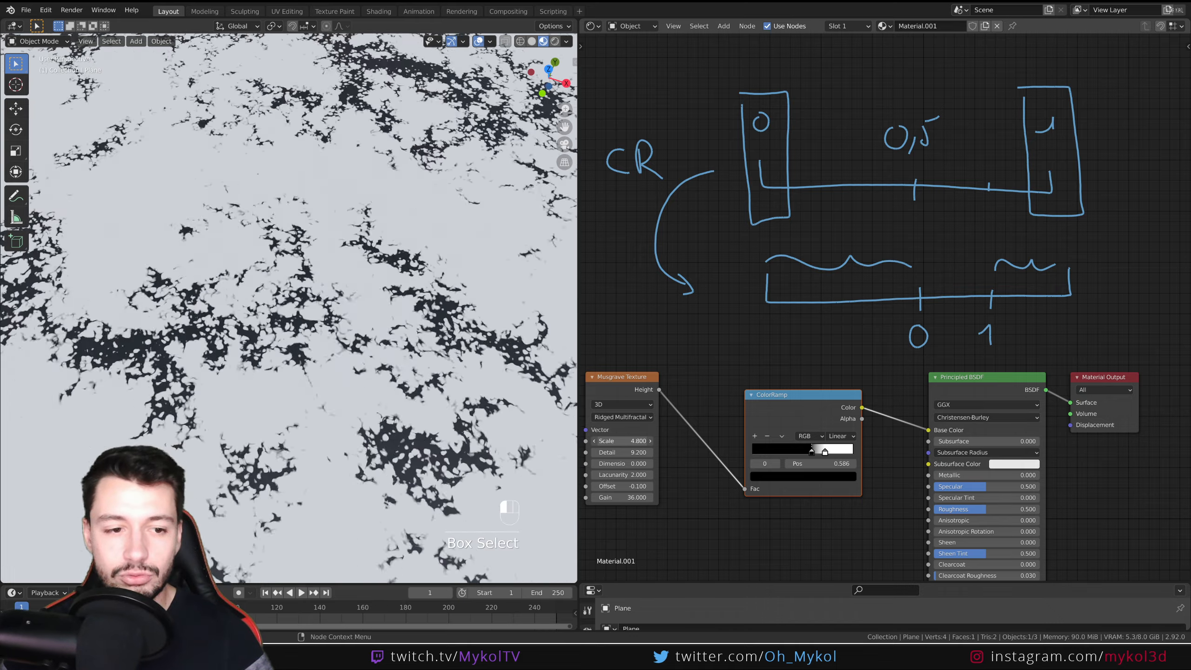
# Step: Inspect the plane from a lower angle and align the Musgrave Texture and ColorRamp nodes with more space before the Principled BSDF
pyautogui.moveTo(437, 370); pyautogui.dragTo(412, 364, button='middle')
pyautogui.scroll(3, 411, 364)
pyautogui.moveTo(807, 409); pyautogui.dragTo(796, 396)
pyautogui.scroll(-2, 666, 391)
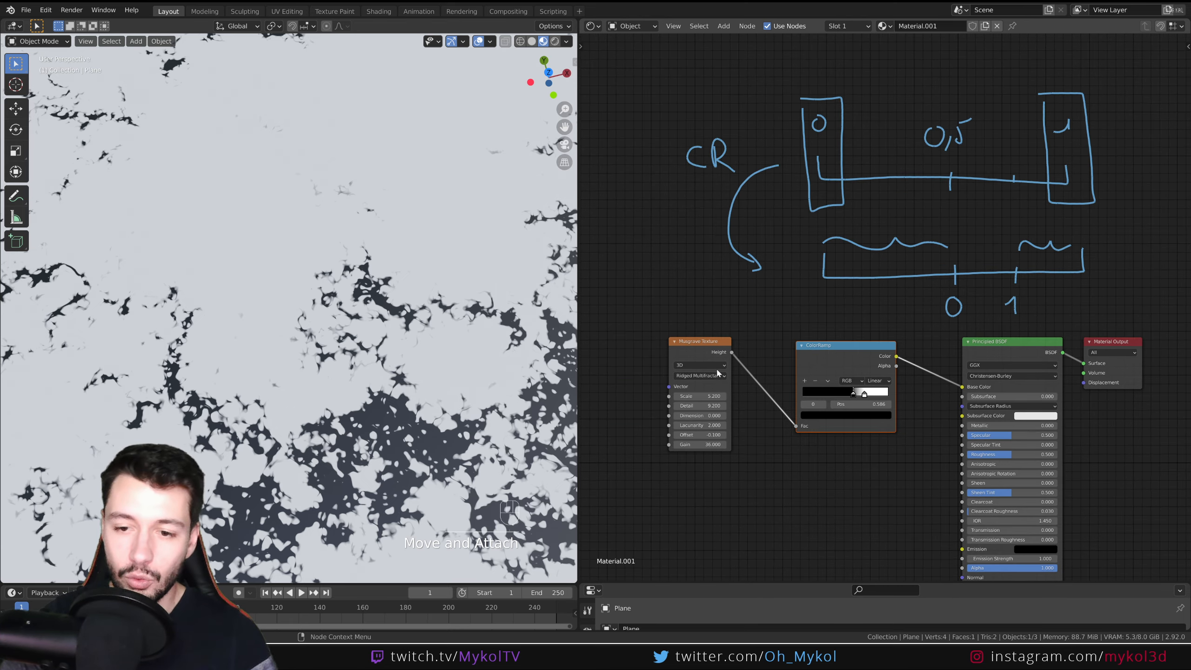
pyautogui.moveTo(697, 344); pyautogui.dragTo(668, 344)
pyautogui.moveTo(467, 393); pyautogui.dragTo(408, 363, button='middle')
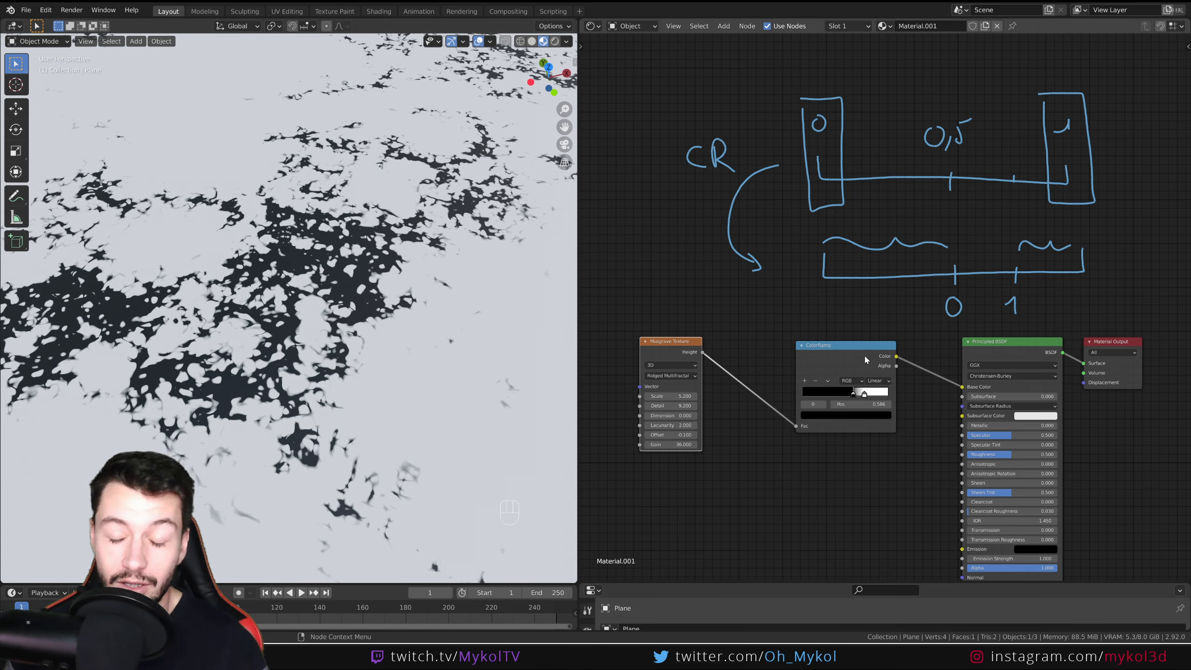
pyautogui.moveTo(829, 346); pyautogui.dragTo(796, 342)
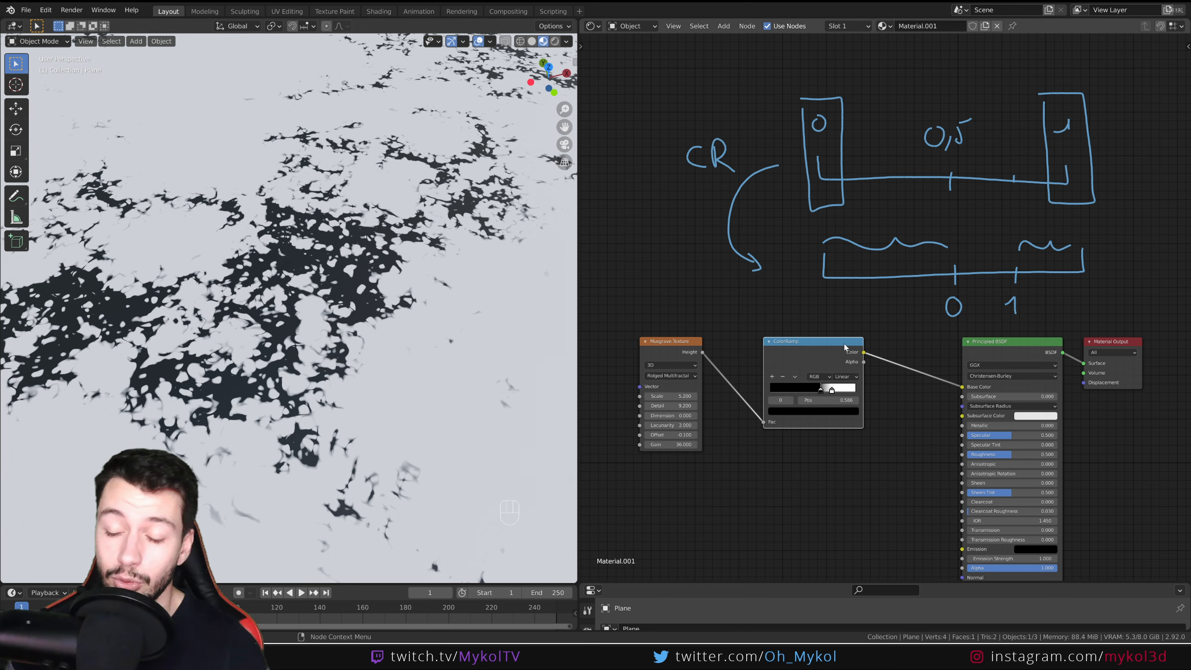
# Step: Try different Roughness values on the Principled BSDF, from 0.000 up to 0.665
pyautogui.moveTo(917, 439); pyautogui.dragTo(882, 447, button='middle')
pyautogui.moveTo(979, 450); pyautogui.dragTo(943, 451)
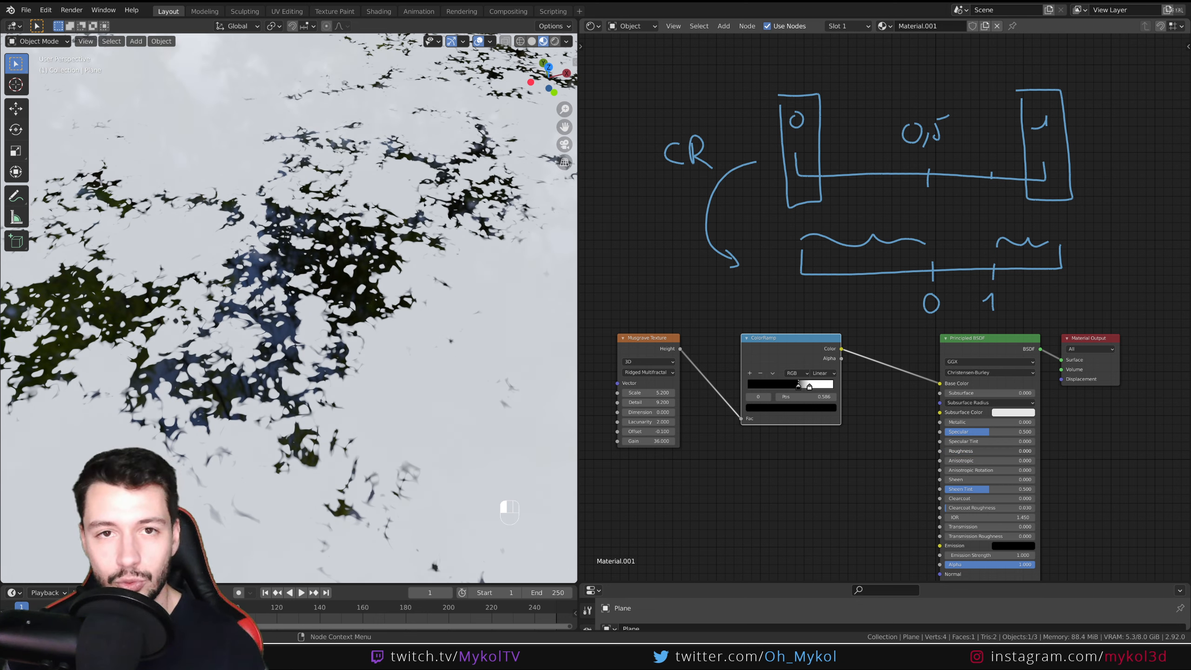
pyautogui.moveTo(942, 451); pyautogui.dragTo(1004, 451)
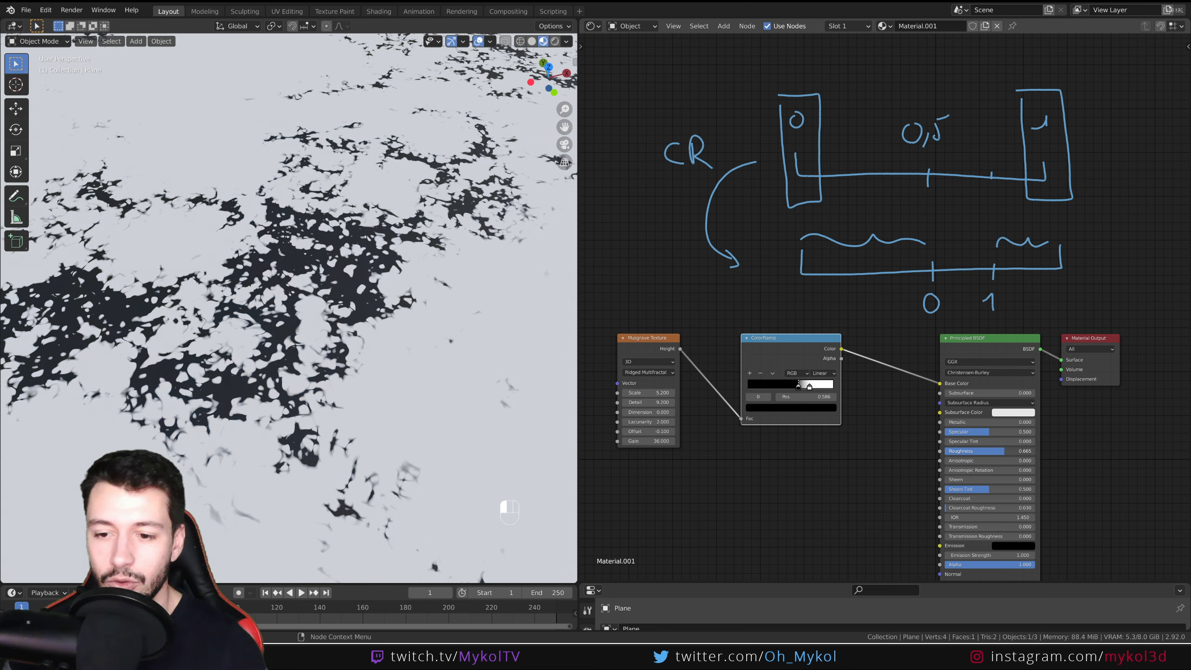
# Step: Shift the ColorRamp node slightly and connect its Color output to the Principled BSDF's Roughness input
pyautogui.moveTo(780, 342); pyautogui.dragTo(769, 346)
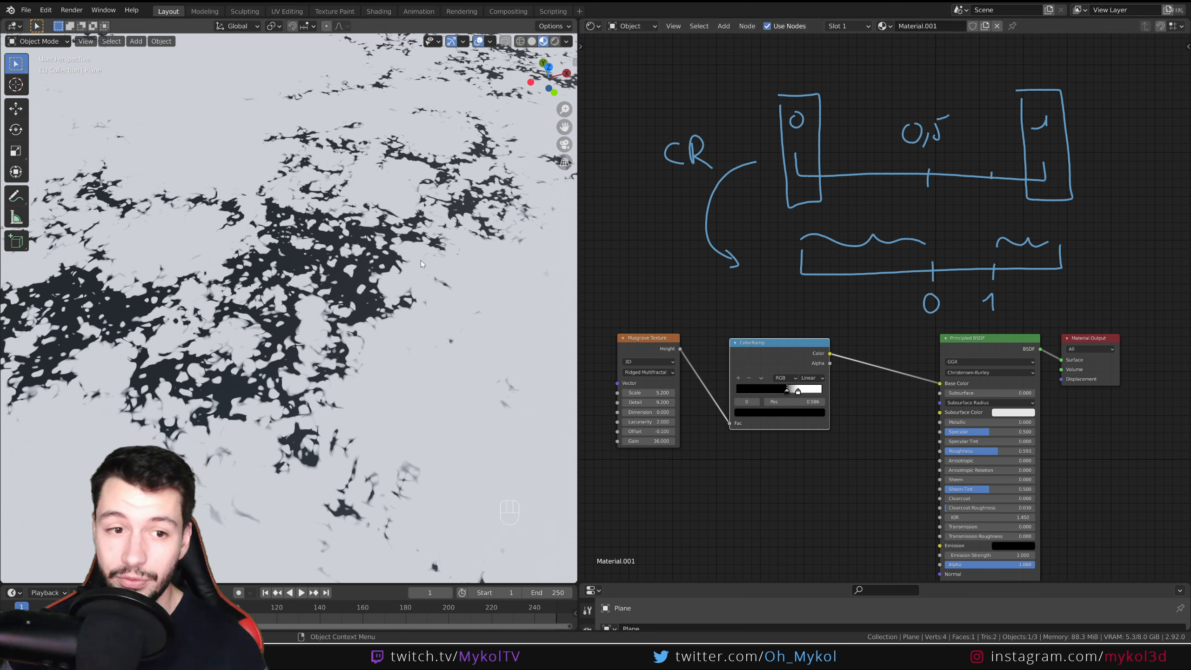
pyautogui.moveTo(830, 357); pyautogui.dragTo(944, 457)
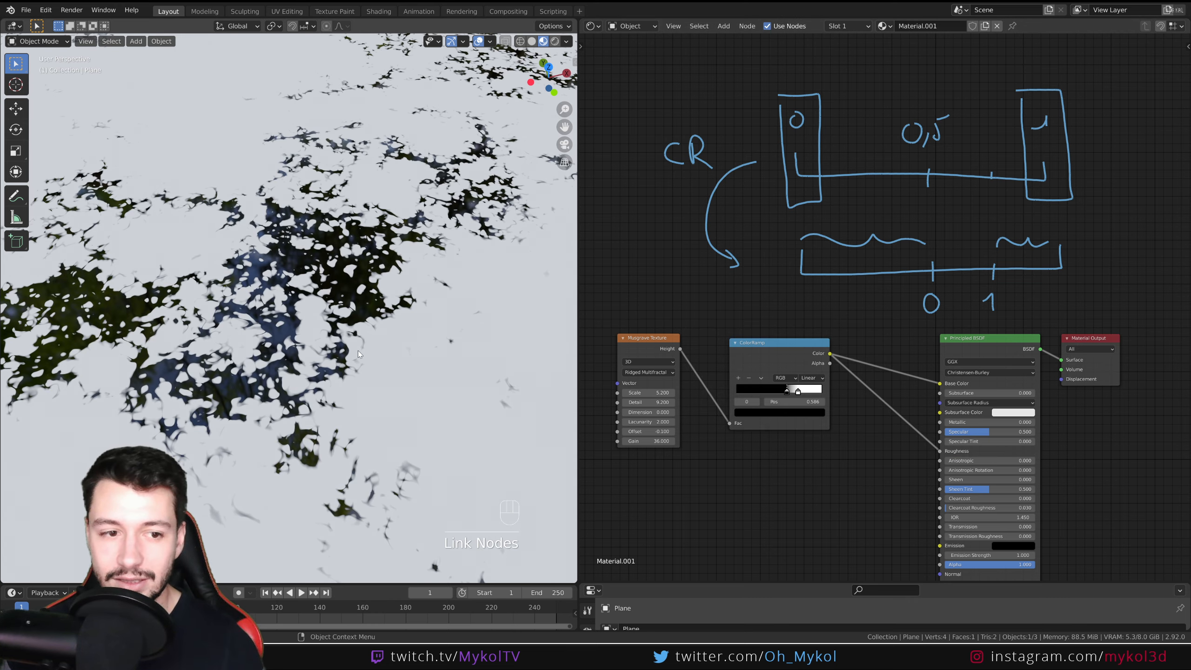
# Step: Examine the reflections in the dark patches of the plane from near and far
pyautogui.scroll(8, 357, 350)
pyautogui.scroll(2, 407, 378)
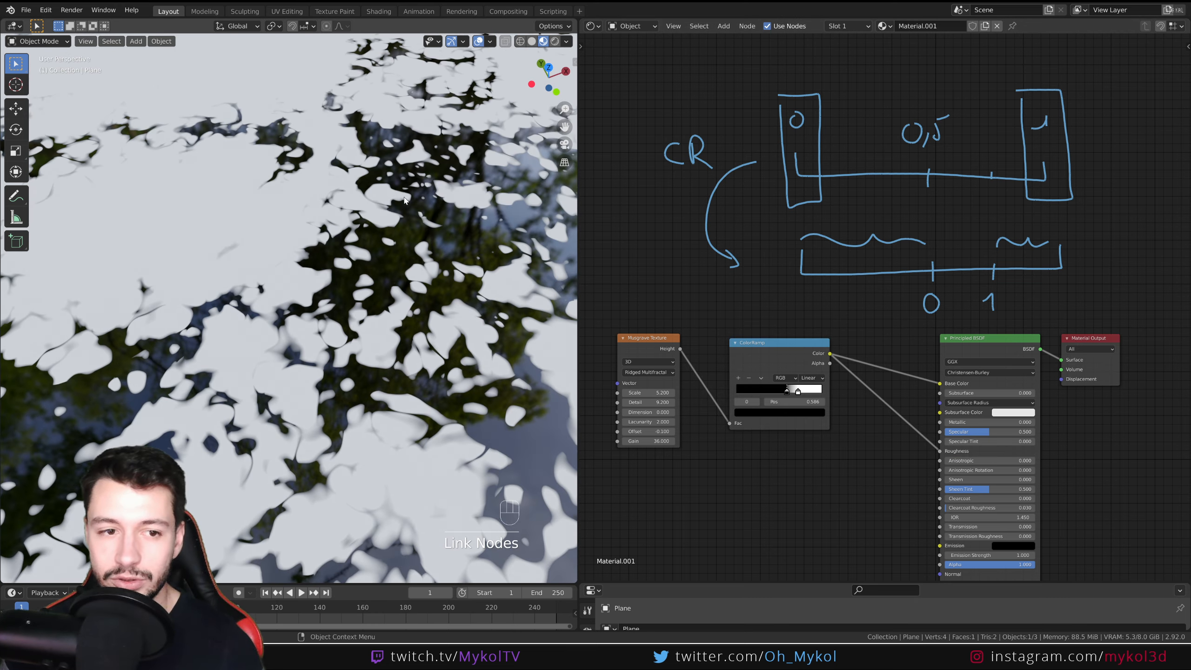
pyautogui.scroll(-4, 353, 301)
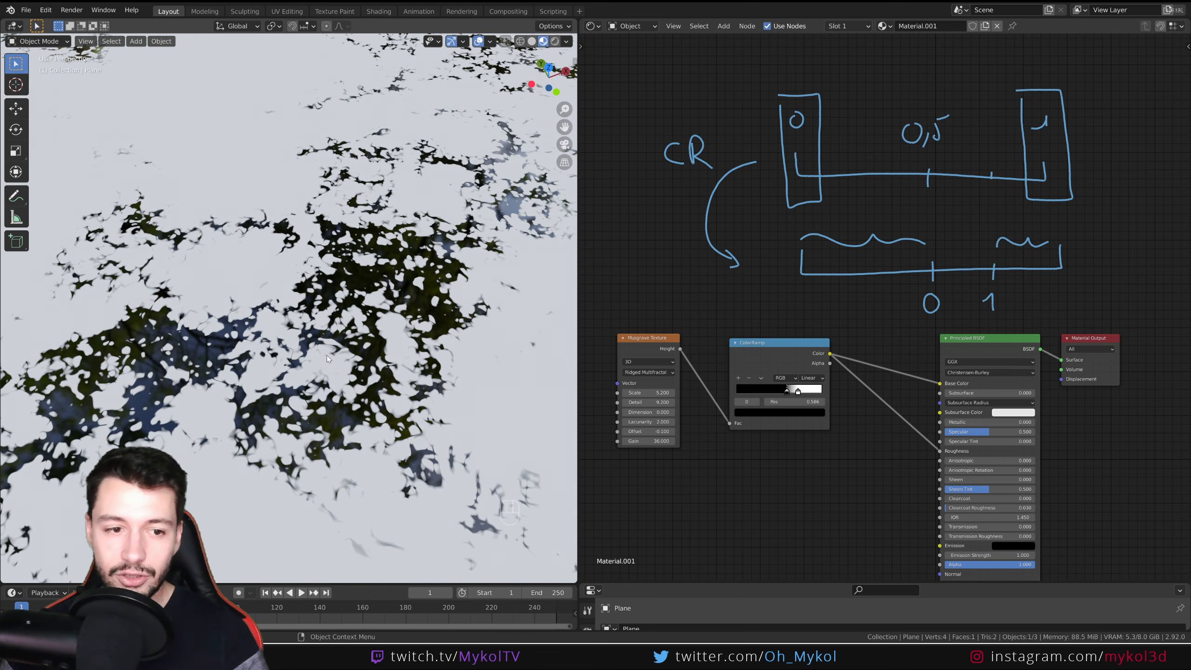
pyautogui.scroll(4, 347, 307)
pyautogui.scroll(-3, 302, 363)
pyautogui.scroll(3, 368, 341)
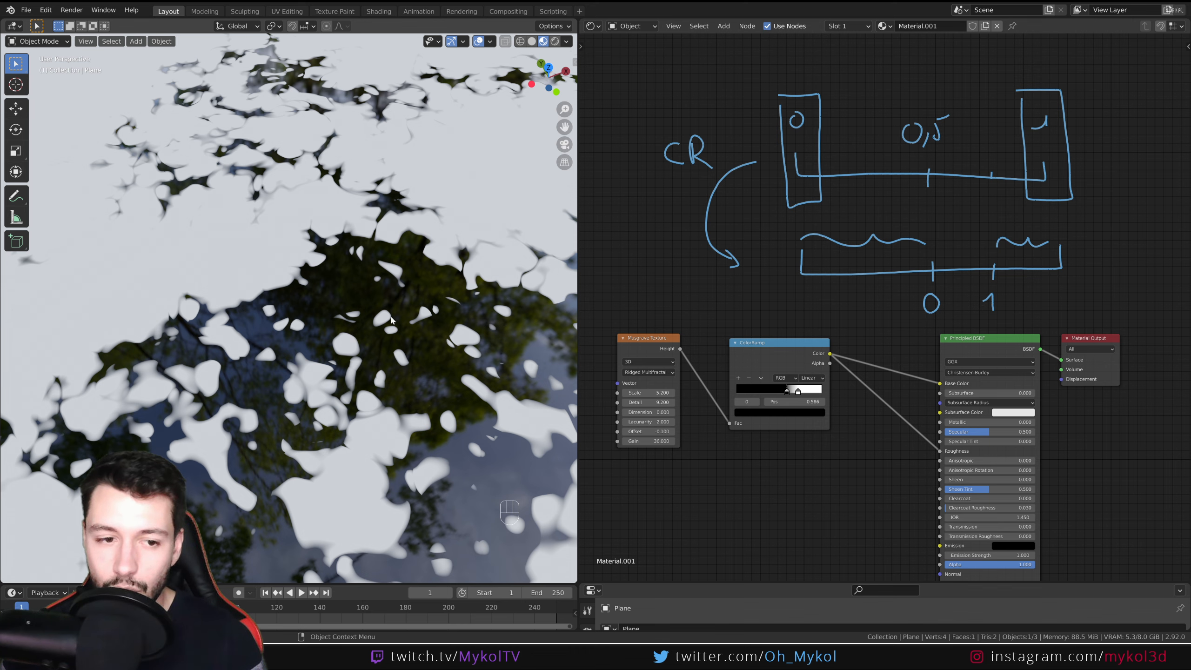
pyautogui.keyDown('shift'); pyautogui.moveTo(383, 307); pyautogui.dragTo(388, 367, button='middle'); pyautogui.keyUp('shift')
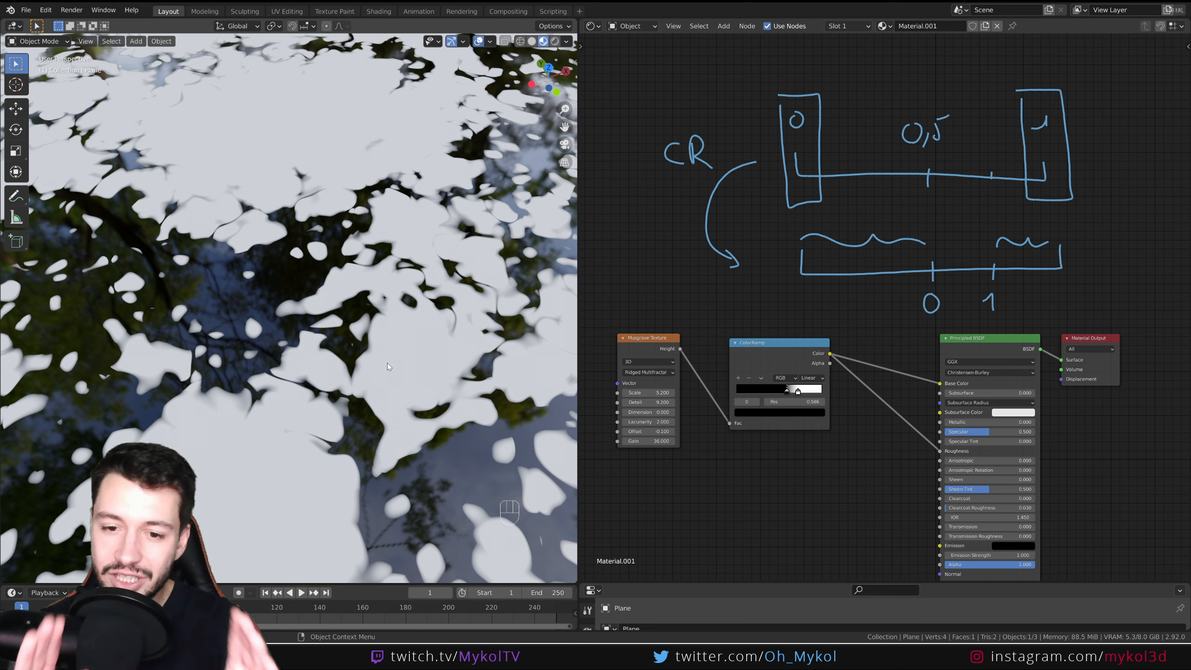
# Step: Lower the ColorRamp node and place the Musgrave Texture node further down, before the ColorRamp
pyautogui.scroll(-2, 886, 494)
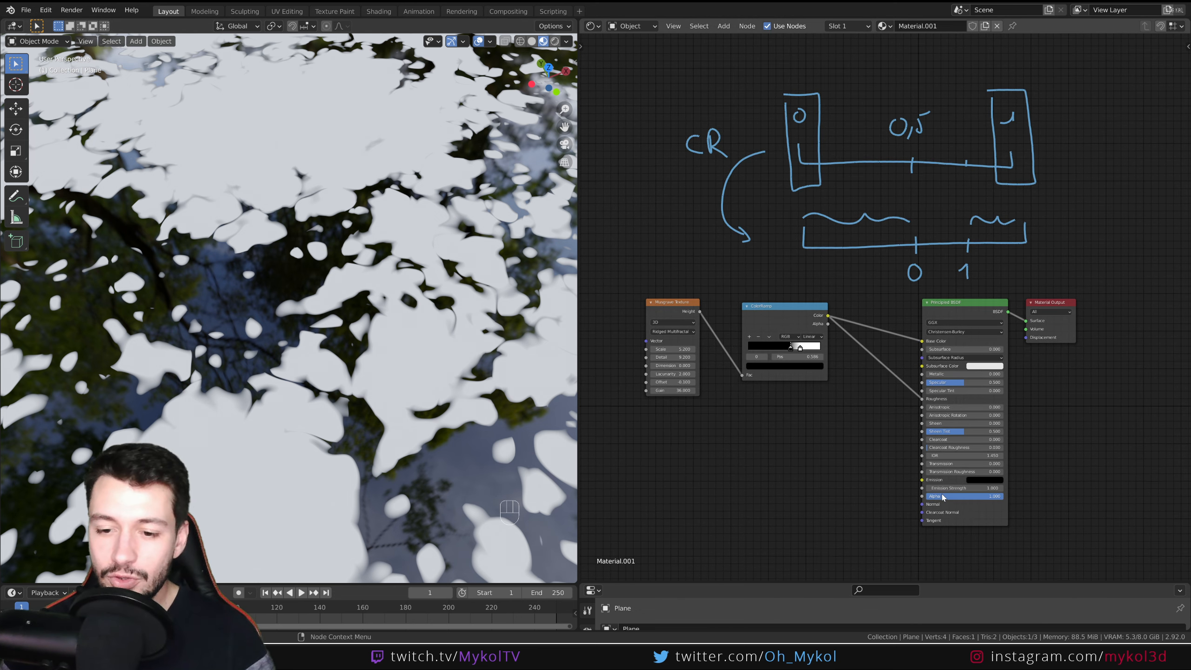
pyautogui.moveTo(922, 504); pyautogui.dragTo(860, 430)
pyautogui.moveTo(783, 320); pyautogui.dragTo(778, 350)
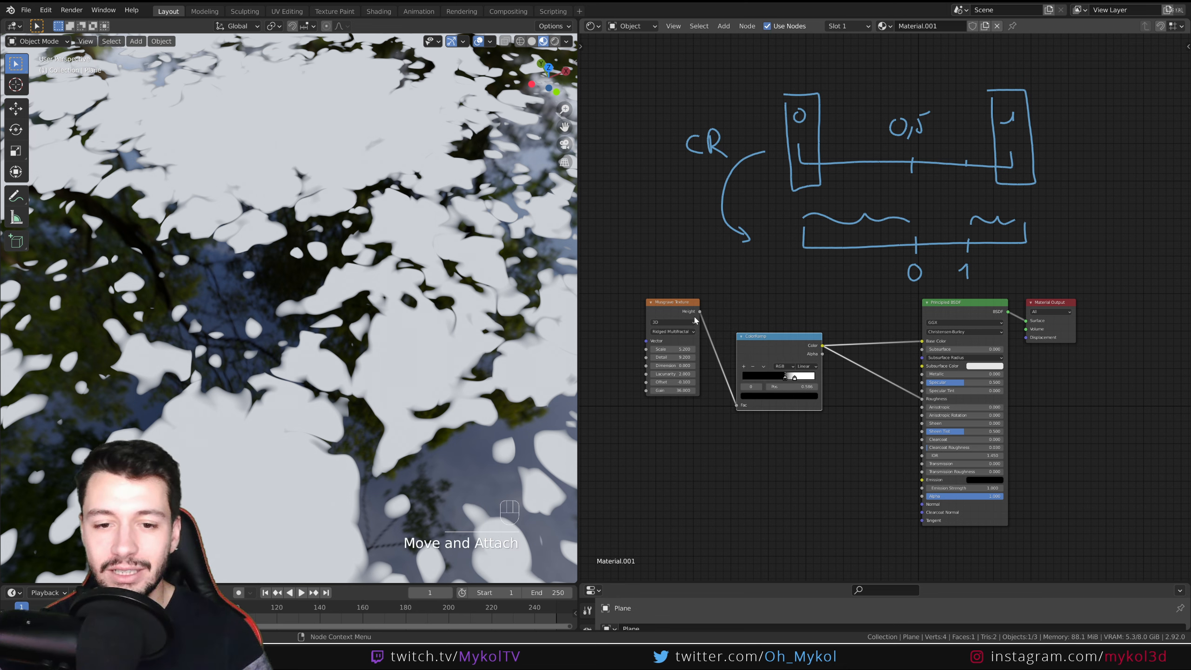
pyautogui.moveTo(676, 310); pyautogui.dragTo(643, 342)
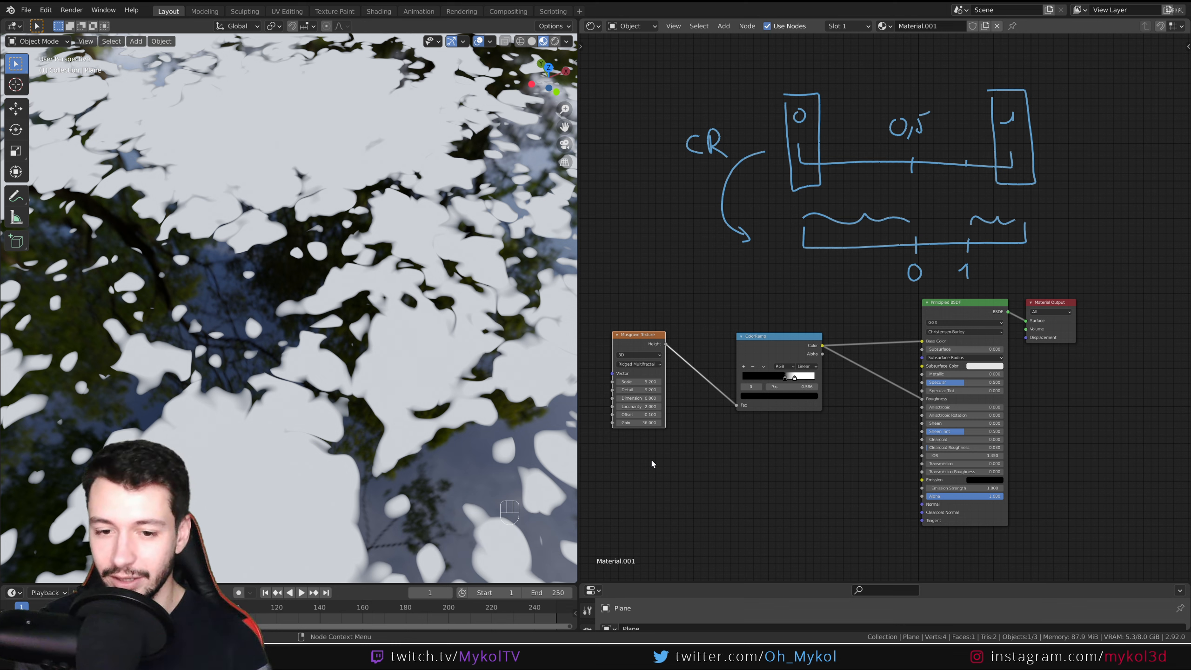
pyautogui.moveTo(655, 339); pyautogui.dragTo(652, 408)
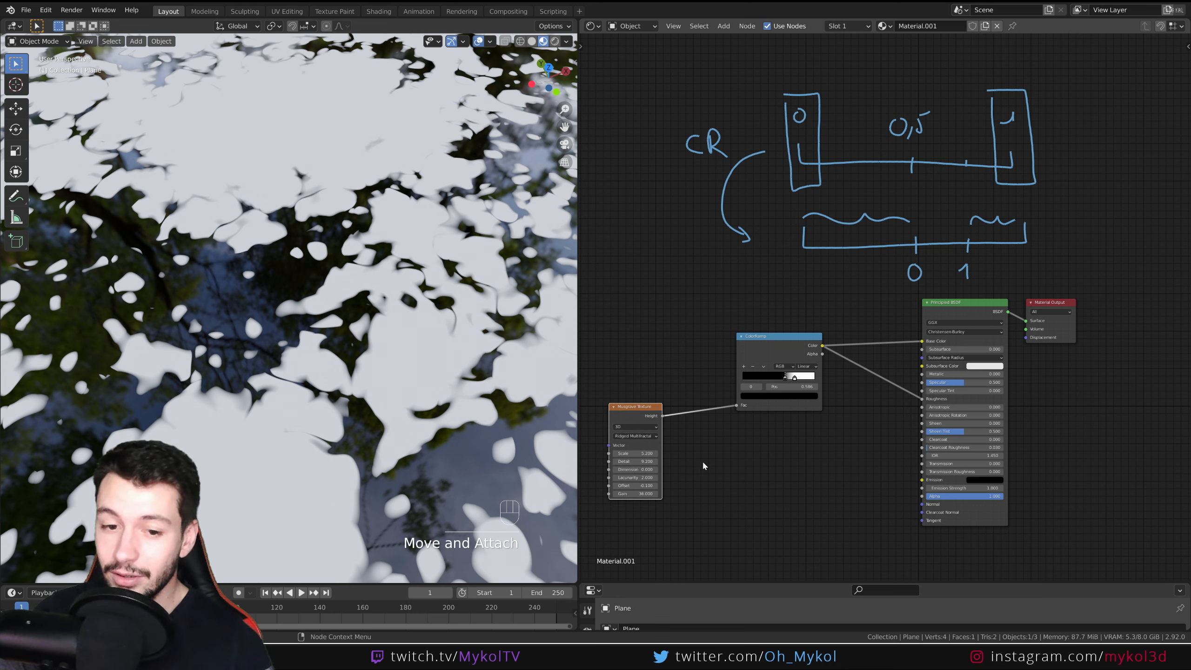
# Step: Add a Bump node in the empty space below the ColorRamp
pyautogui.hotkey('shift', 'a')
pyautogui.click(723, 481)
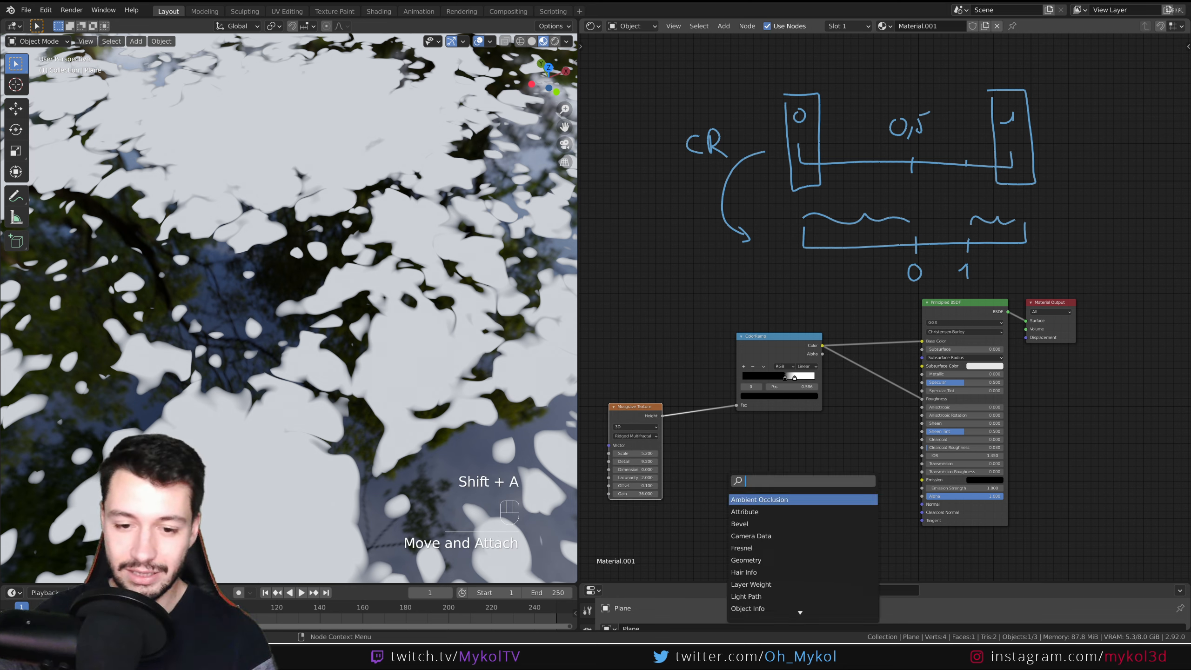
pyautogui.write('bump')
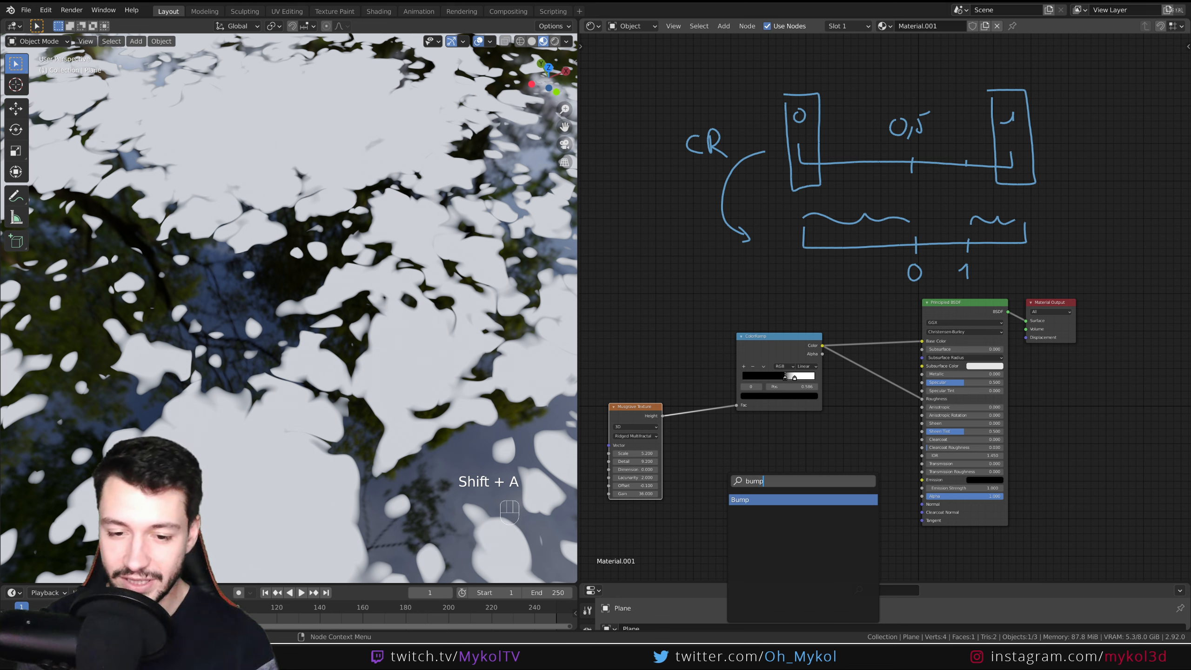
pyautogui.press('Return')
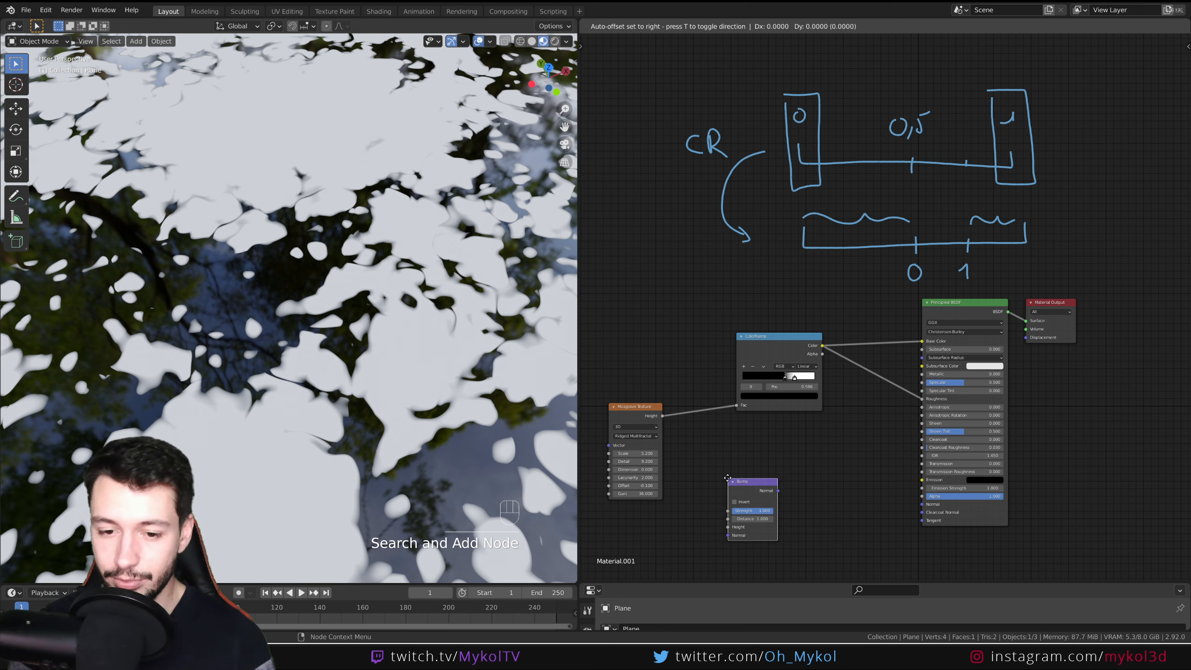
pyautogui.click(769, 449)
pyautogui.scroll(2, 793, 479)
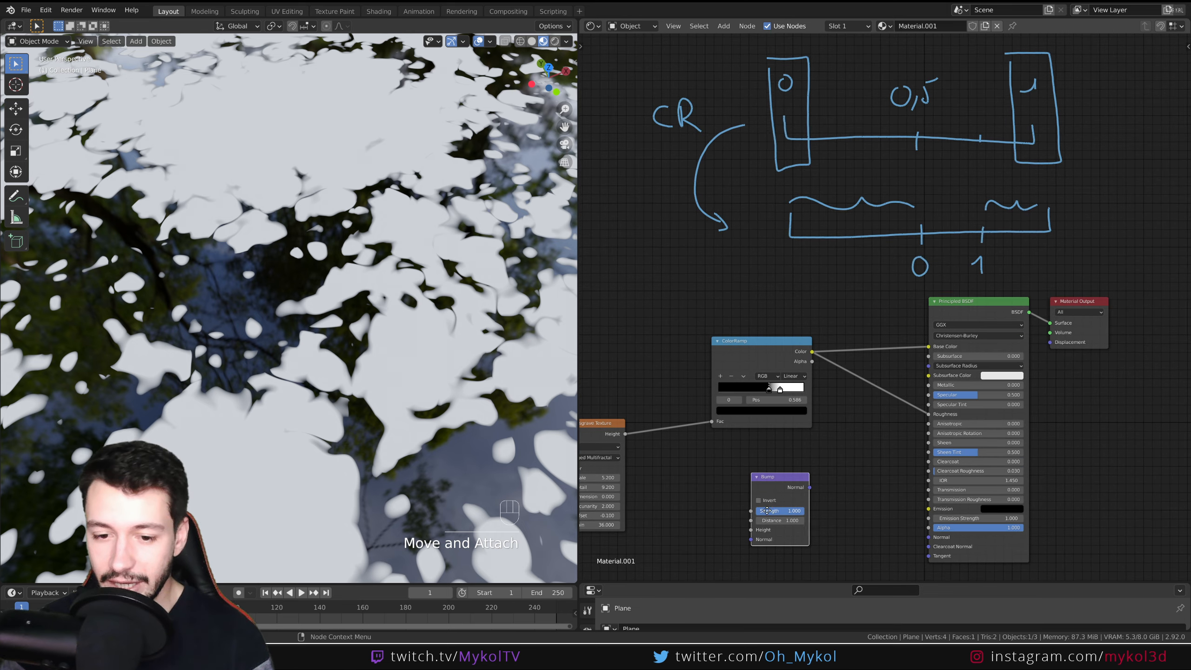
# Step: Connect the Musgrave Texture's Height to the Bump node's Height input and the Bump's Normal output to the Principled BSDF's Normal
pyautogui.moveTo(800, 483); pyautogui.dragTo(722, 492)
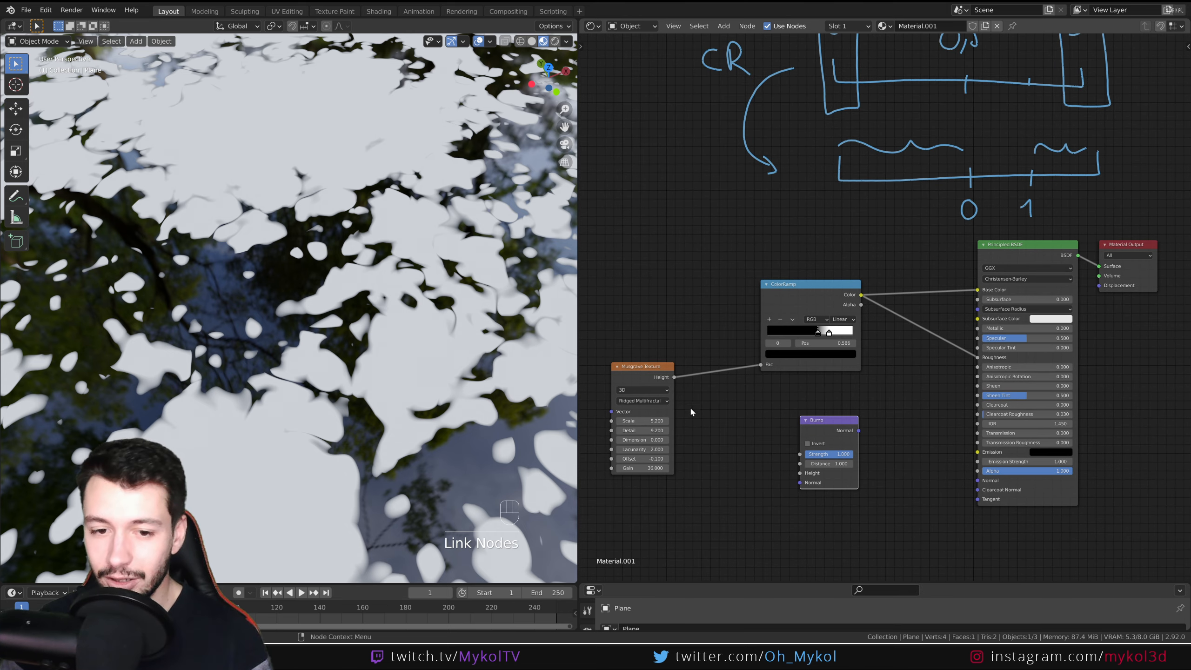
pyautogui.moveTo(674, 377); pyautogui.dragTo(800, 473)
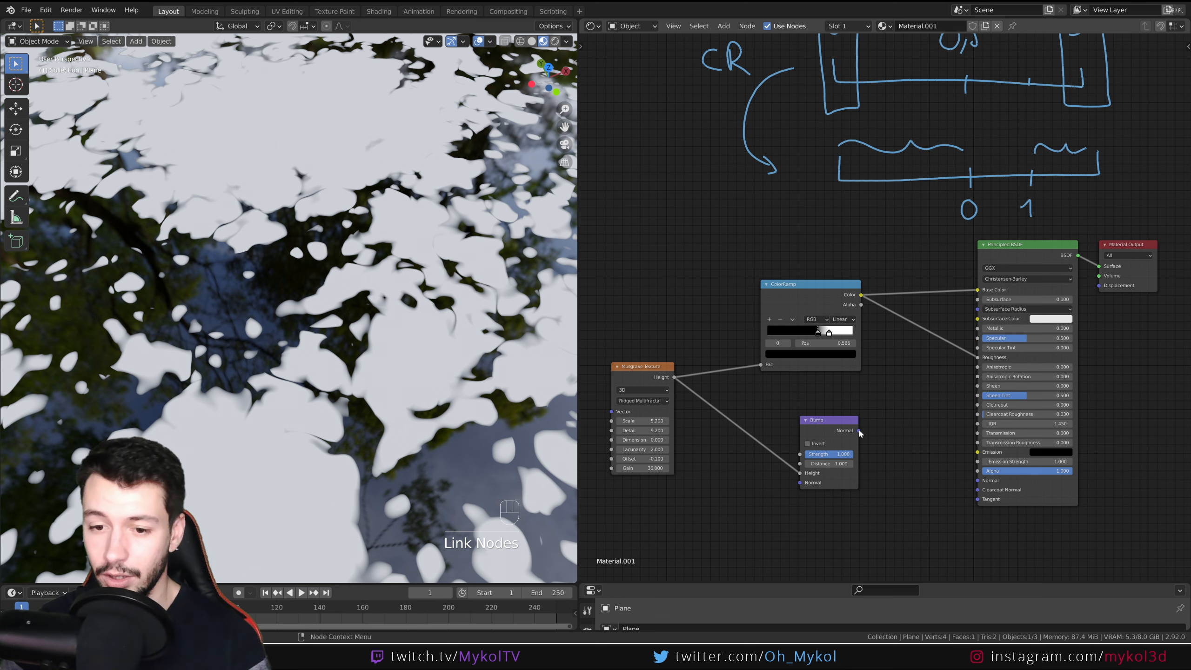
pyautogui.moveTo(859, 431); pyautogui.dragTo(979, 481)
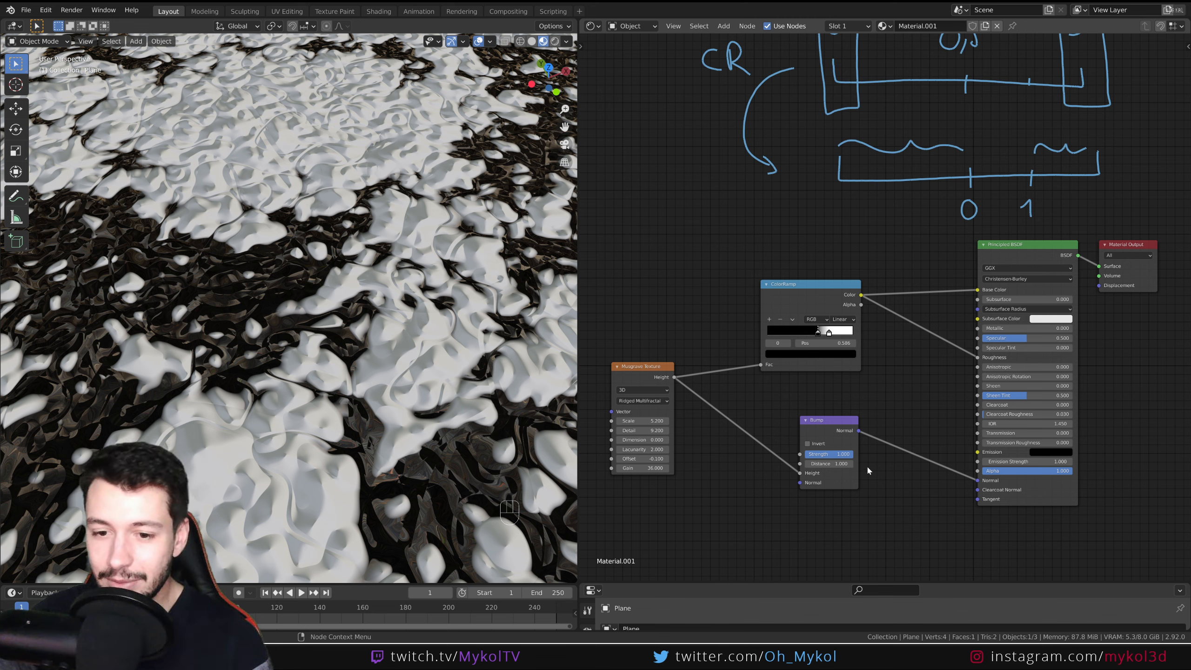
# Step: Lower the Bump node's Strength to nearly zero and inspect the dark patches at a lower viewing angle
pyautogui.moveTo(839, 455); pyautogui.dragTo(799, 454)
pyautogui.moveTo(383, 403); pyautogui.dragTo(419, 269, button='middle')
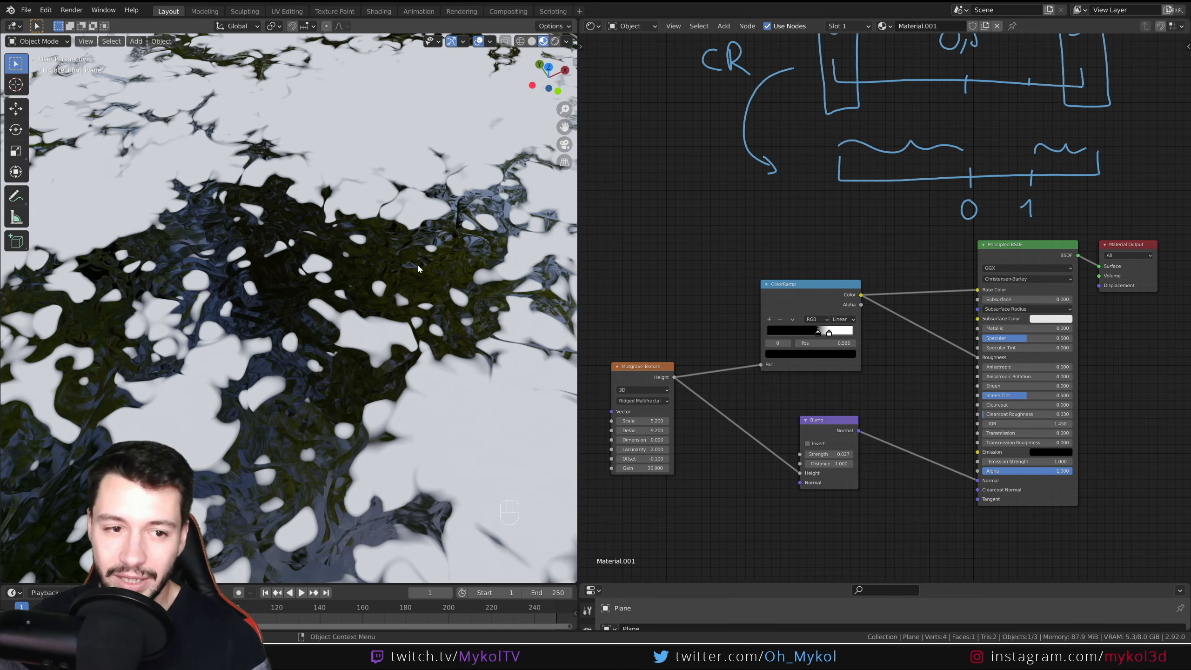
# Step: Move the Musgrave Texture and ColorRamp nodes slightly higher, leaving more room above the Bump node
pyautogui.moveTo(636, 369)
pyautogui.mouseDown()
pyautogui.moveTo(657, 346)
pyautogui.moveTo(641, 358)
pyautogui.moveTo(634, 348)
pyautogui.mouseUp()
pyautogui.moveTo(801, 285); pyautogui.dragTo(777, 271)
pyautogui.click(828, 420)
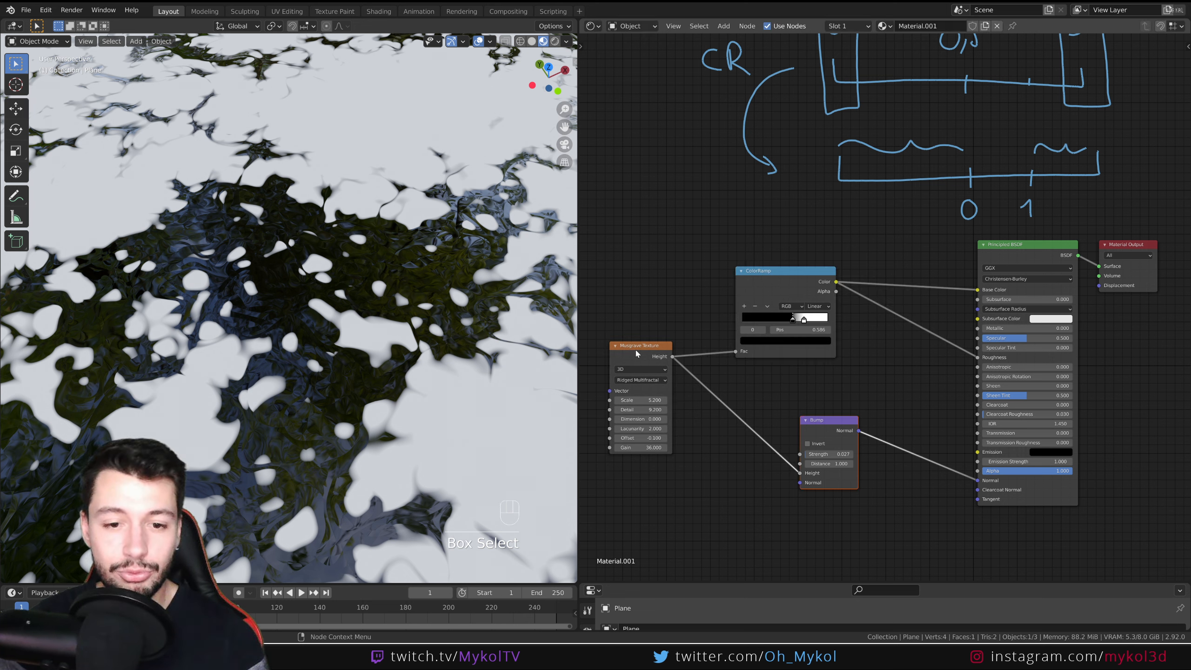
pyautogui.moveTo(637, 353); pyautogui.dragTo(639, 340)
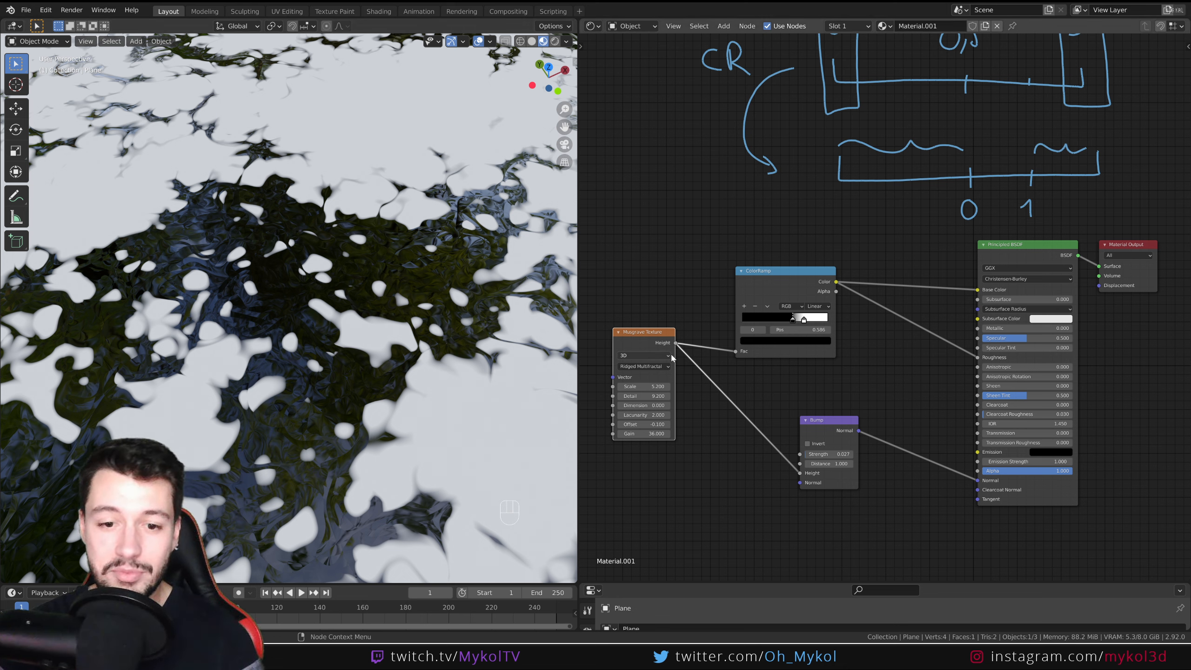
# Step: Drive the Bump node's Height from the ColorRamp's Color output, and place the Bump between the ColorRamp and the Principled BSDF
pyautogui.moveTo(795, 291); pyautogui.dragTo(760, 292)
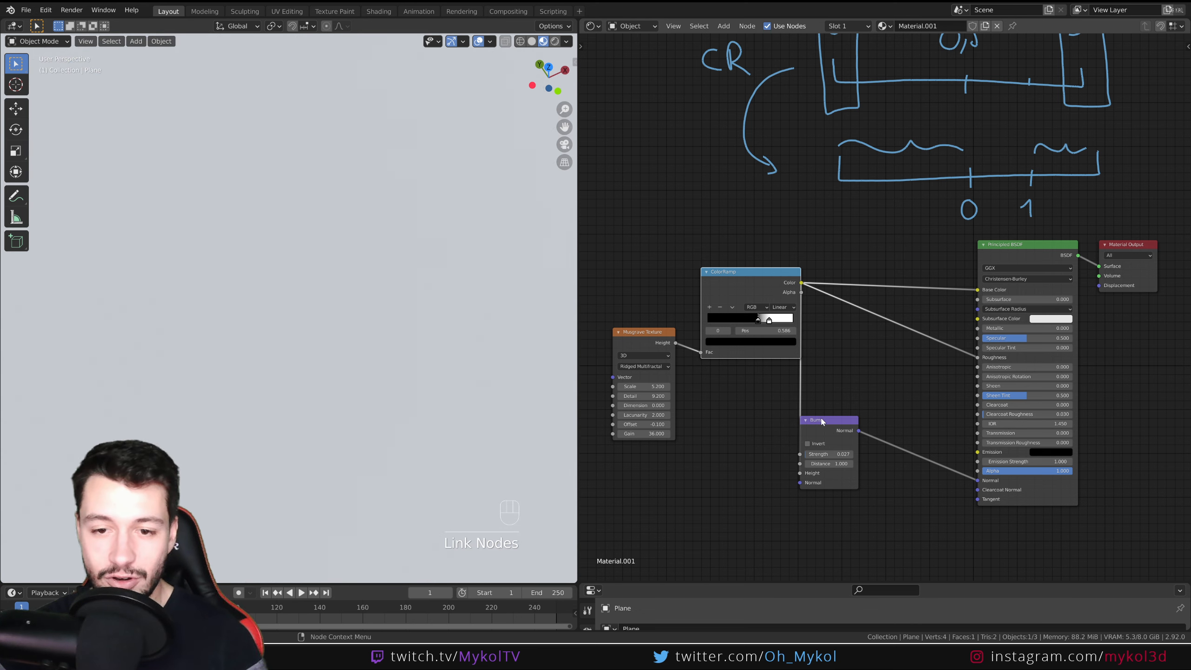
pyautogui.moveTo(819, 423); pyautogui.dragTo(888, 375)
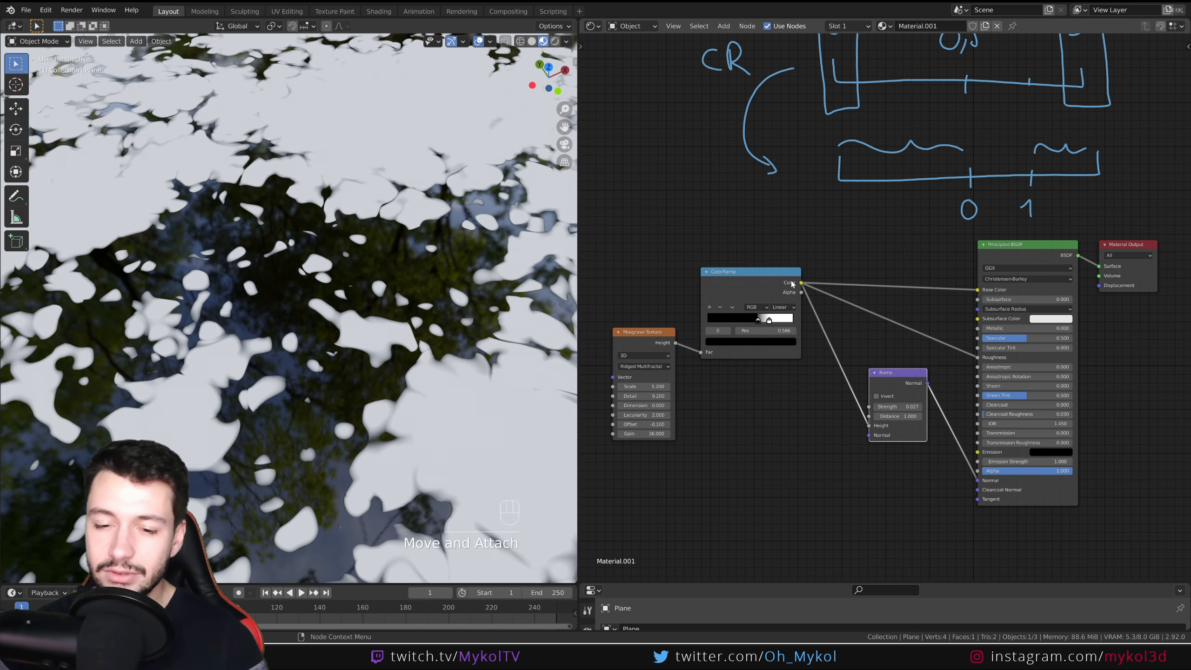
pyautogui.moveTo(783, 276); pyautogui.dragTo(788, 277)
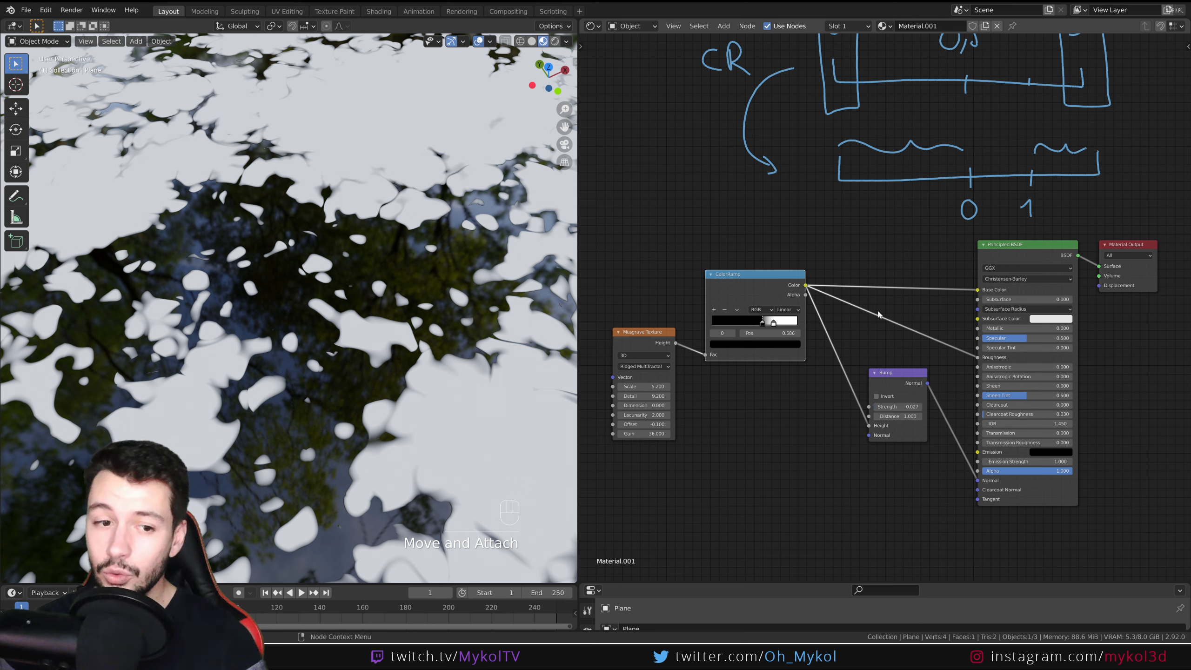
# Step: Set the Bump node's Strength to 1.000, comparing the patch edges against a Strength of 0.000
pyautogui.moveTo(875, 406)
pyautogui.mouseDown()
pyautogui.moveTo(922, 407)
pyautogui.moveTo(875, 406)
pyautogui.mouseUp()
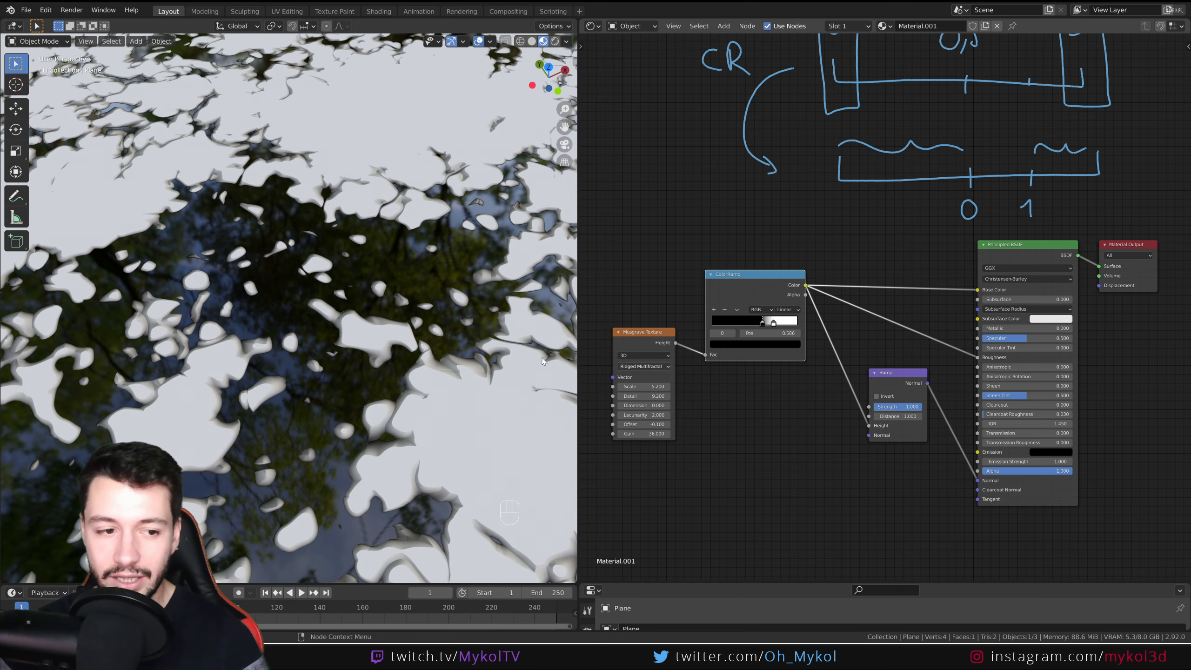
pyautogui.hotkey('ctrl', 'z')
pyautogui.keyDown('shift'); pyautogui.moveTo(305, 296); pyautogui.dragTo(319, 356, button='middle'); pyautogui.keyUp('shift')
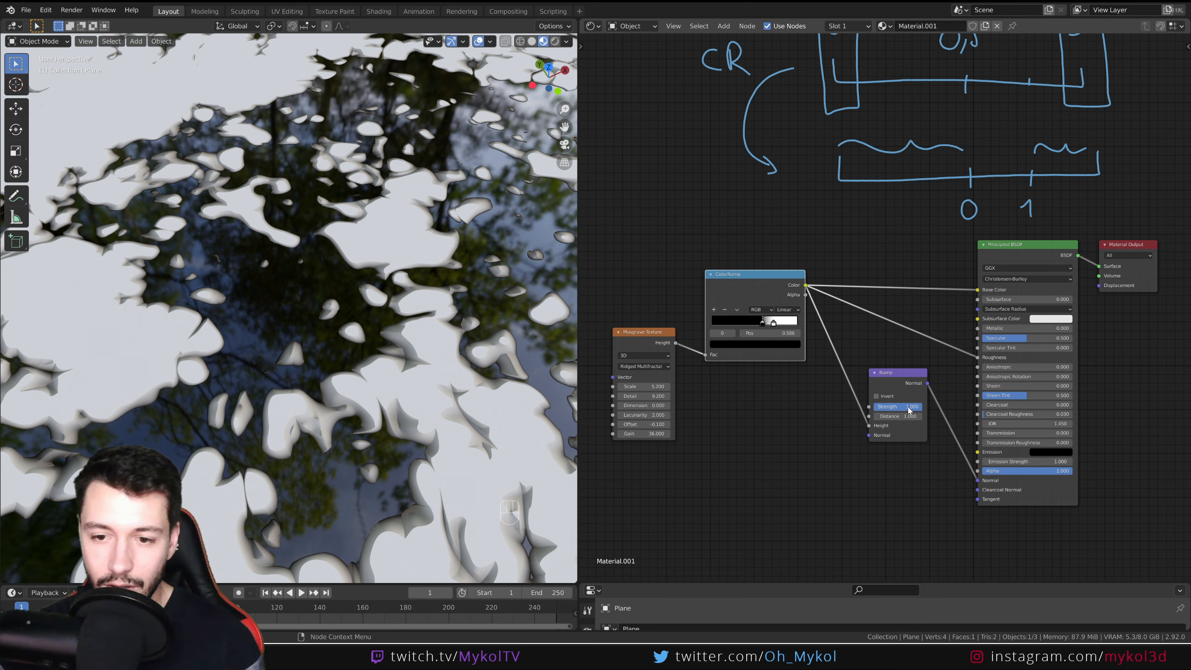
pyautogui.moveTo(910, 407); pyautogui.dragTo(876, 407)
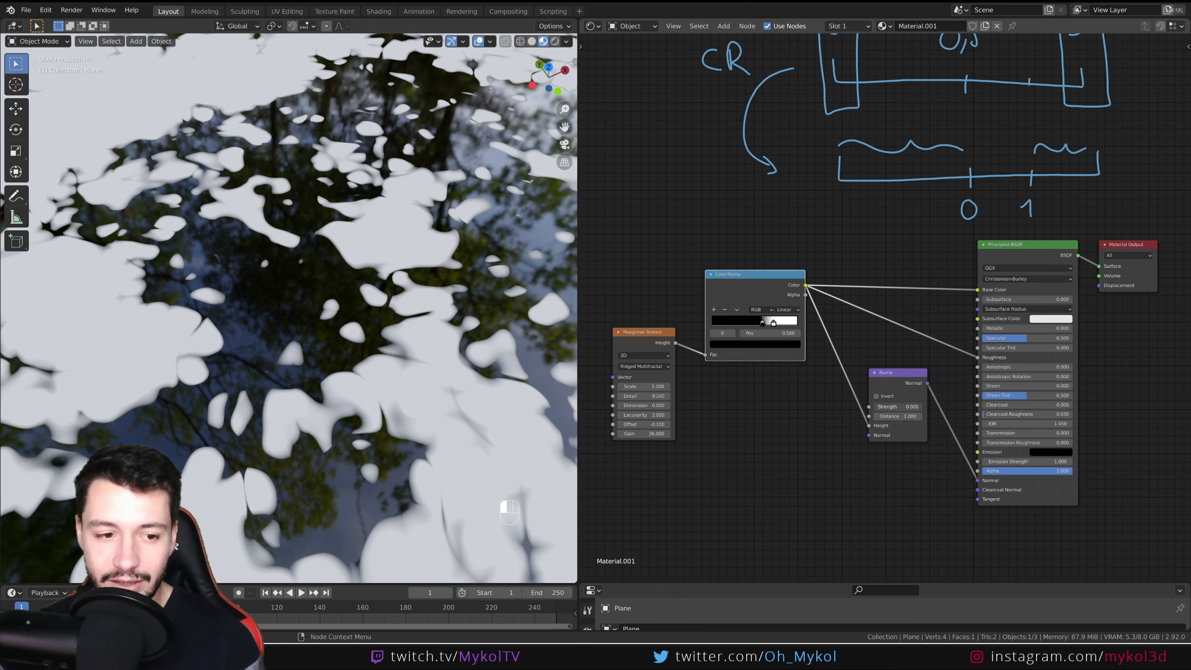
pyautogui.hotkey('ctrl', 'z')
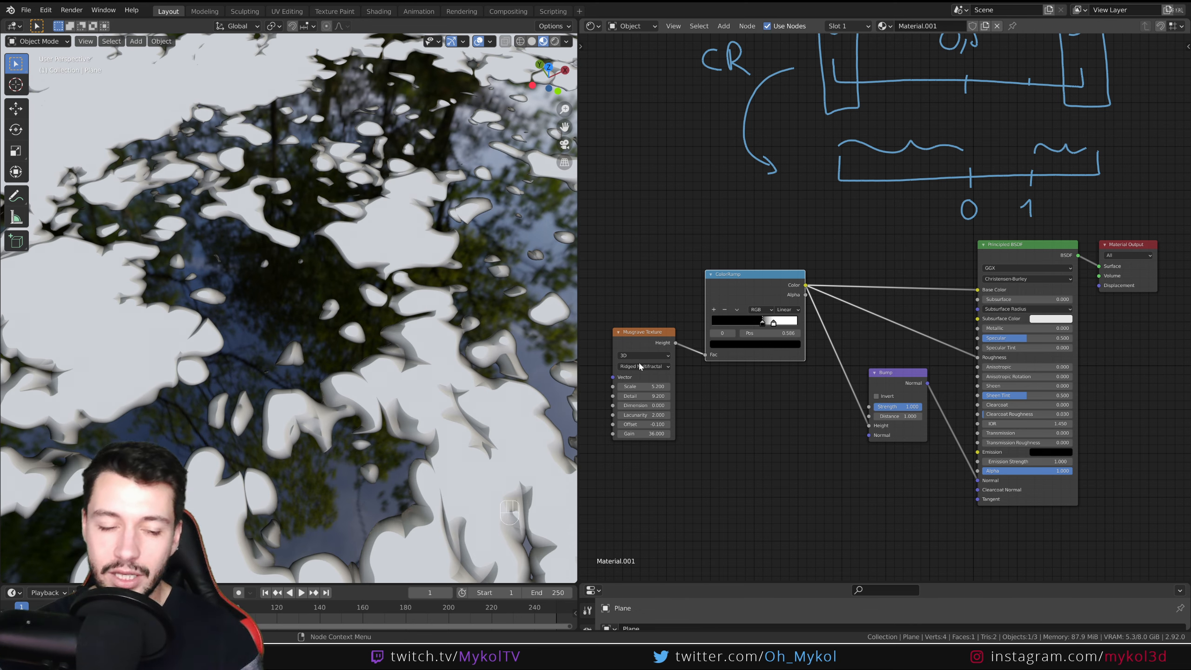
# Step: Examine the raised edges around the plane's light patches from near and far
pyautogui.scroll(-5, 444, 324)
pyautogui.scroll(3, 436, 335)
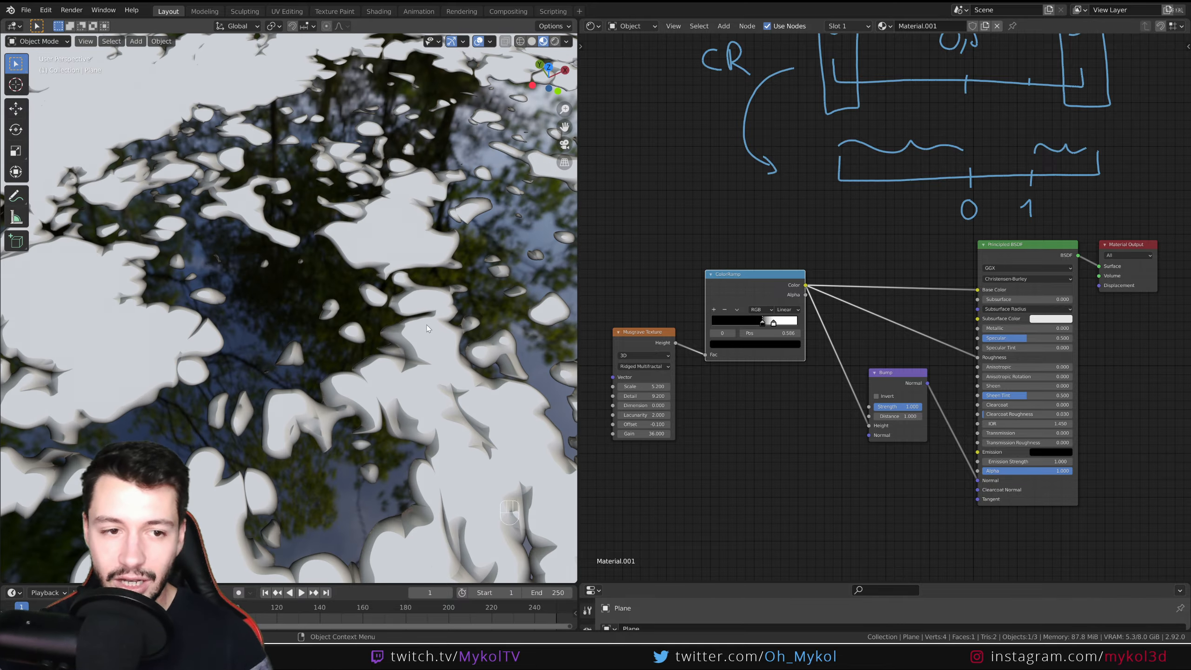
pyautogui.scroll(-6, 365, 317)
pyautogui.moveTo(392, 354)
pyautogui.mouseDown(button='middle')
pyautogui.moveTo(352, 315)
pyautogui.moveTo(322, 327)
pyautogui.moveTo(399, 333)
pyautogui.mouseUp(button='middle')
pyautogui.scroll(7, 339, 321)
pyautogui.scroll(-6, 399, 333)
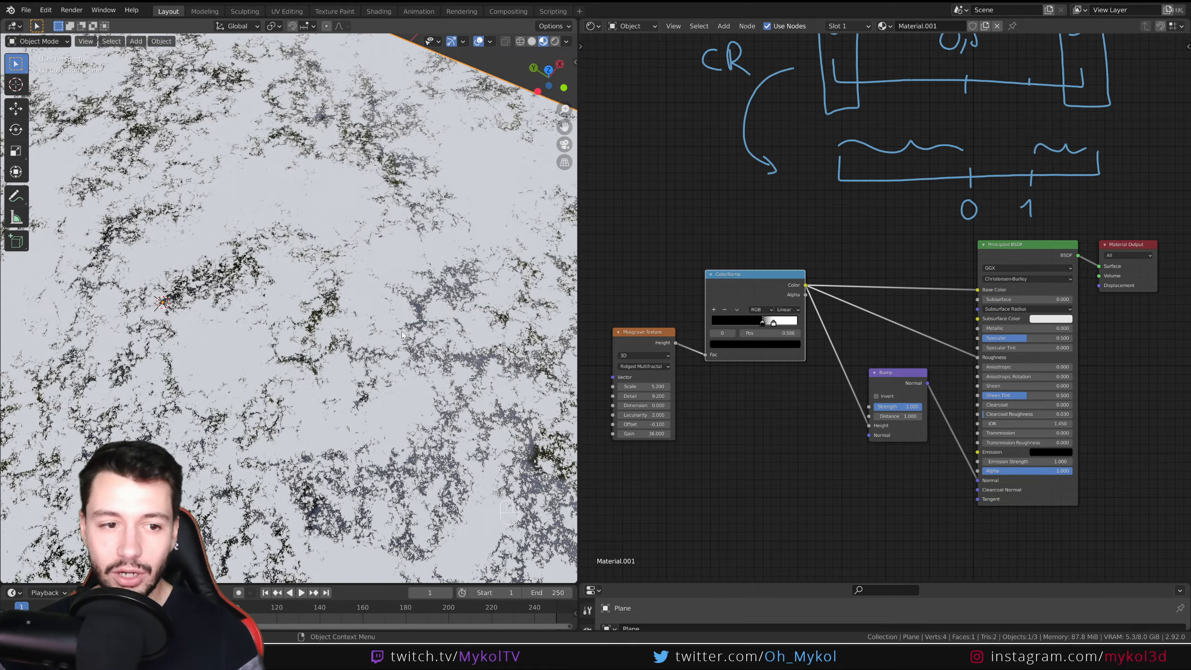
pyautogui.scroll(9, 417, 342)
pyautogui.scroll(-5, 413, 343)
pyautogui.scroll(3, 374, 333)
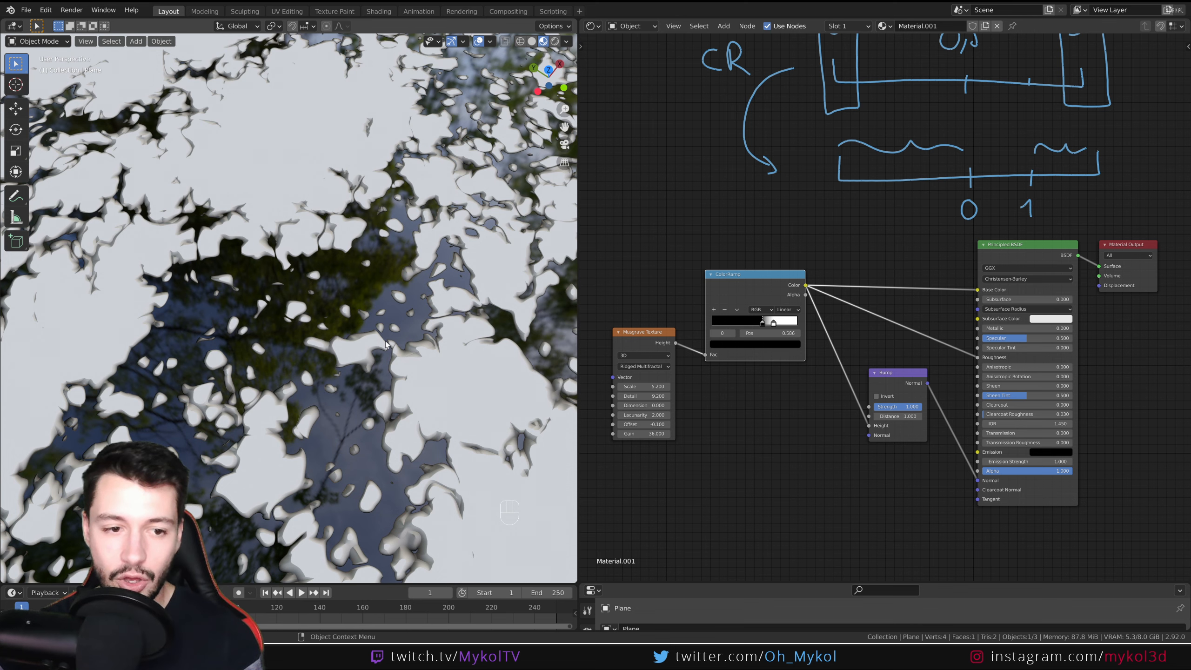
pyautogui.keyDown('shift'); pyautogui.moveTo(386, 341); pyautogui.dragTo(276, 359, button='middle'); pyautogui.keyUp('shift')
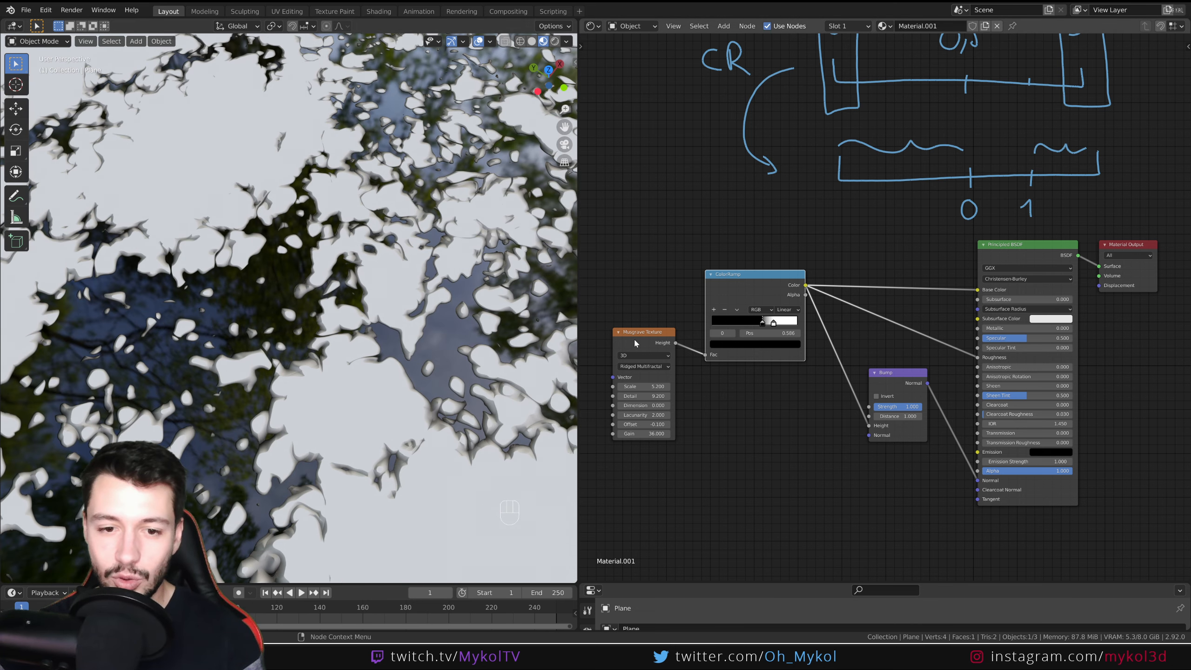
# Step: Shift the Musgrave Texture node slightly and set its Detail to 6.600 after trying 12.000
pyautogui.moveTo(636, 341); pyautogui.dragTo(621, 319)
pyautogui.keyDown('shift'); pyautogui.moveTo(701, 391); pyautogui.dragTo(764, 381, button='middle'); pyautogui.keyUp('shift')
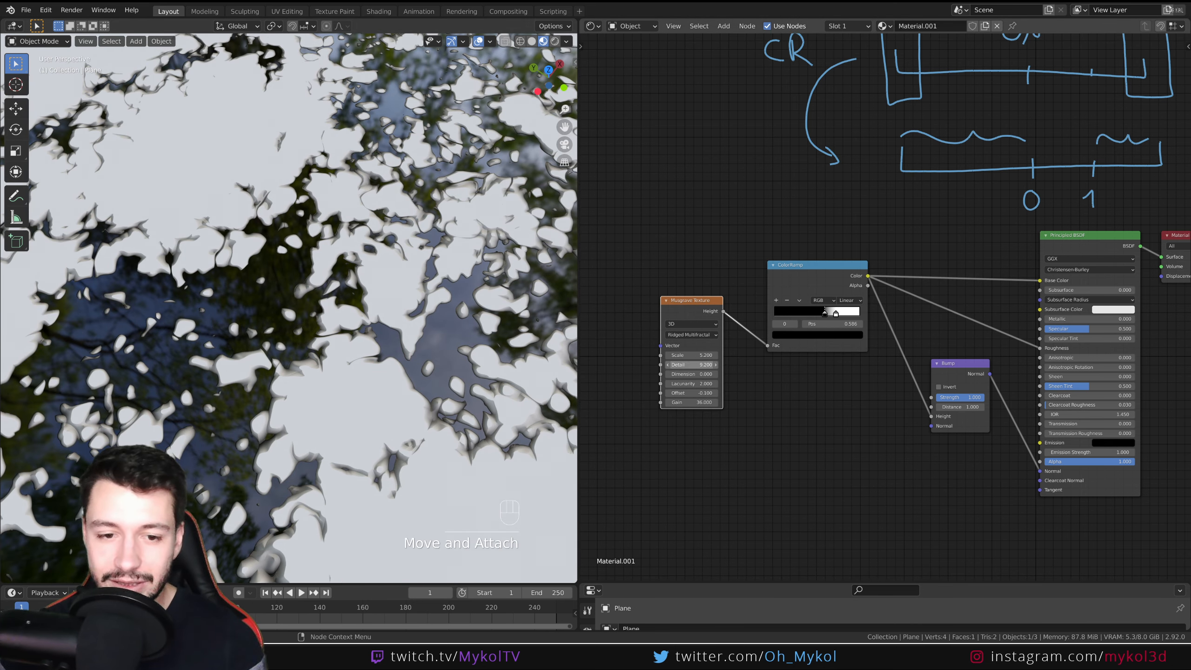
pyautogui.moveTo(692, 366); pyautogui.dragTo(741, 365)
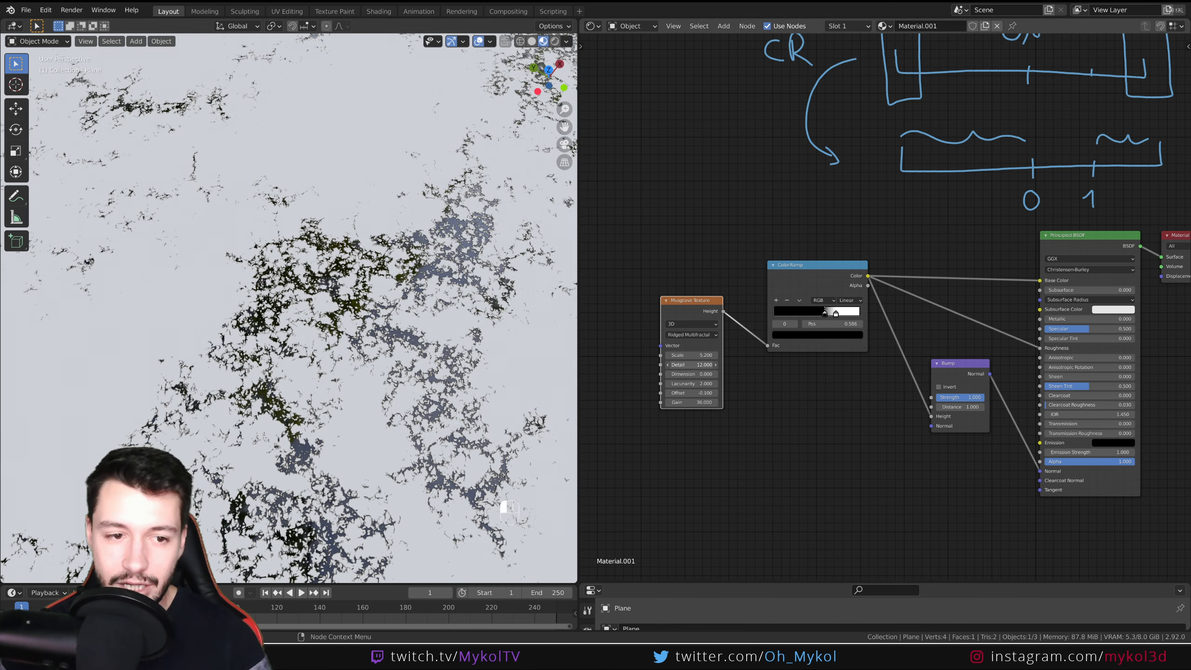
pyautogui.moveTo(692, 365); pyautogui.dragTo(659, 365)
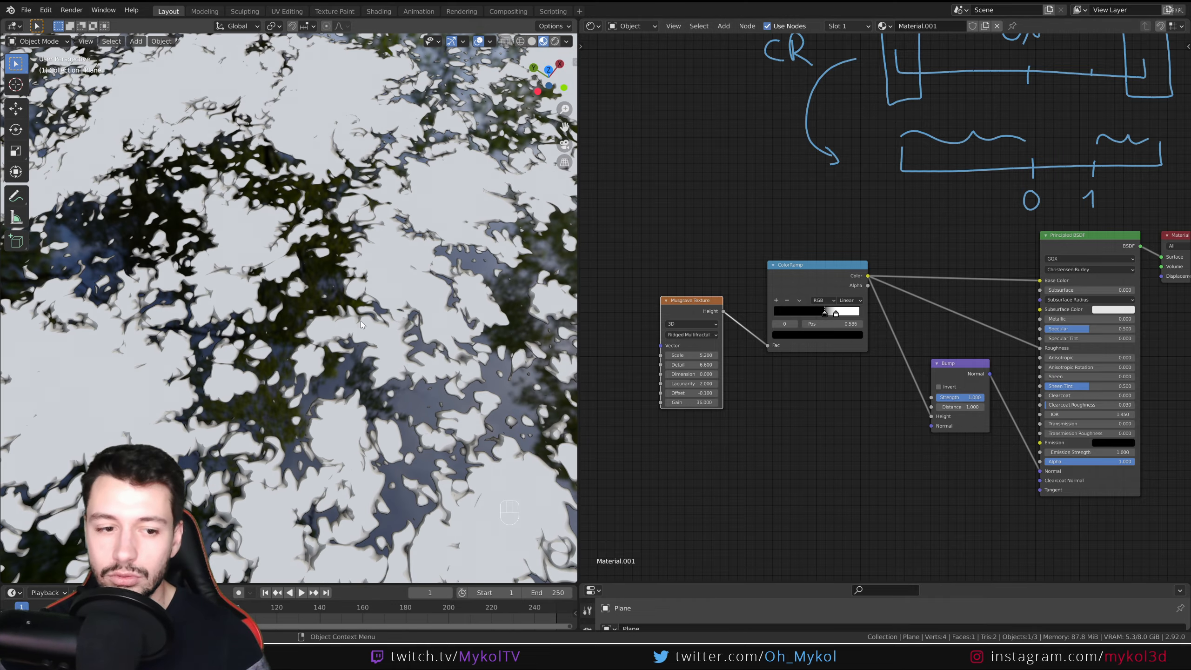
# Step: Check the coarser pattern on the plane and set the Musgrave Texture's Gain to 29.500
pyautogui.scroll(-6, 363, 325)
pyautogui.scroll(4, 363, 324)
pyautogui.moveTo(362, 324); pyautogui.dragTo(367, 346, button='middle')
pyautogui.scroll(3, 367, 346)
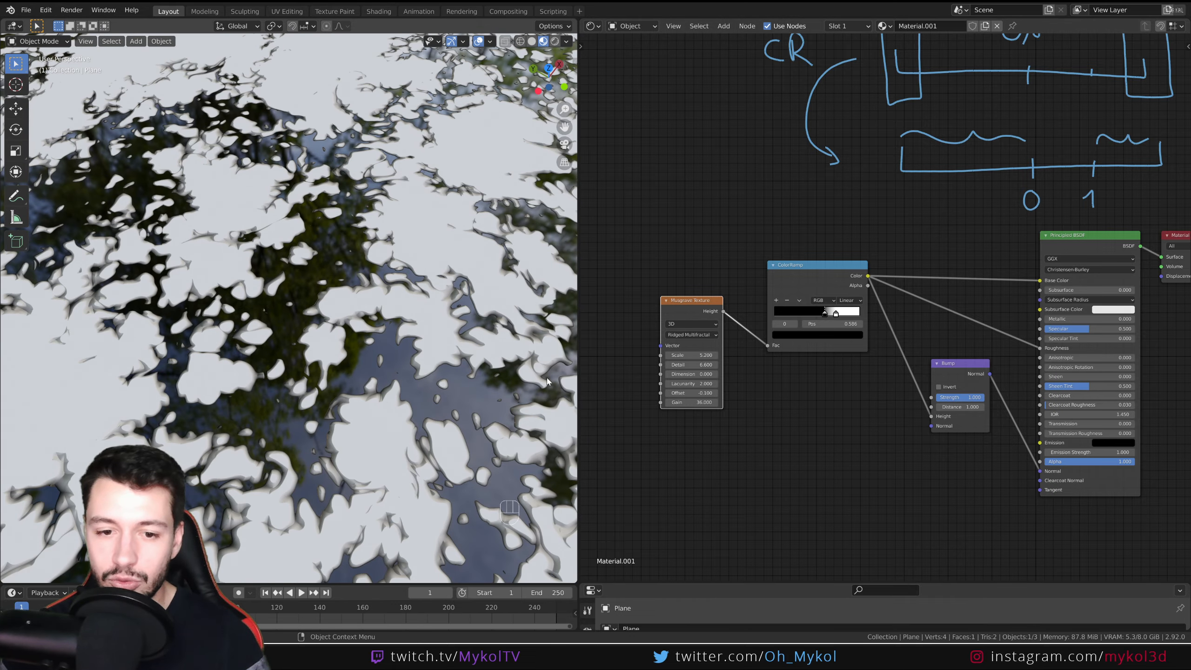
pyautogui.moveTo(694, 402)
pyautogui.mouseDown()
pyautogui.moveTo(655, 402)
pyautogui.moveTo(688, 402)
pyautogui.mouseUp()
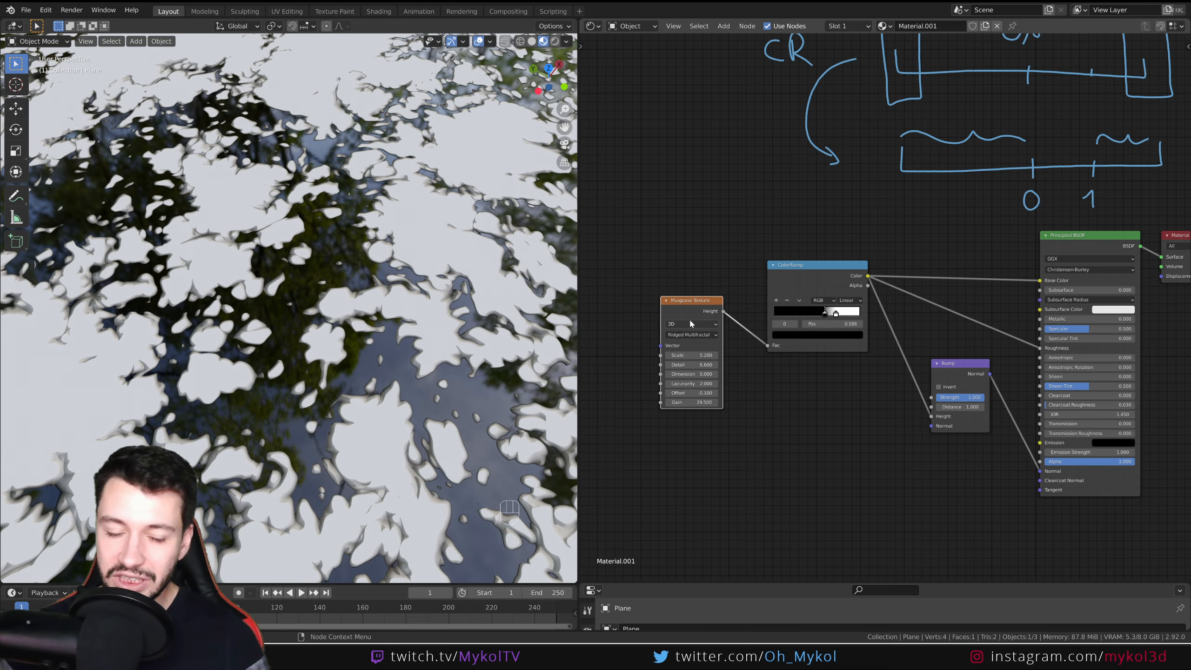
# Step: Lower the Bump and ColorRamp nodes slightly and place the Musgrave Texture node below the ColorRamp's level
pyautogui.moveTo(696, 313); pyautogui.dragTo(680, 291)
pyautogui.moveTo(953, 367); pyautogui.dragTo(929, 403)
pyautogui.moveTo(824, 277); pyautogui.dragTo(808, 297)
pyautogui.moveTo(680, 286); pyautogui.dragTo(658, 377)
pyautogui.moveTo(707, 319); pyautogui.dragTo(716, 291, button='middle')
pyautogui.scroll(1, 715, 291)
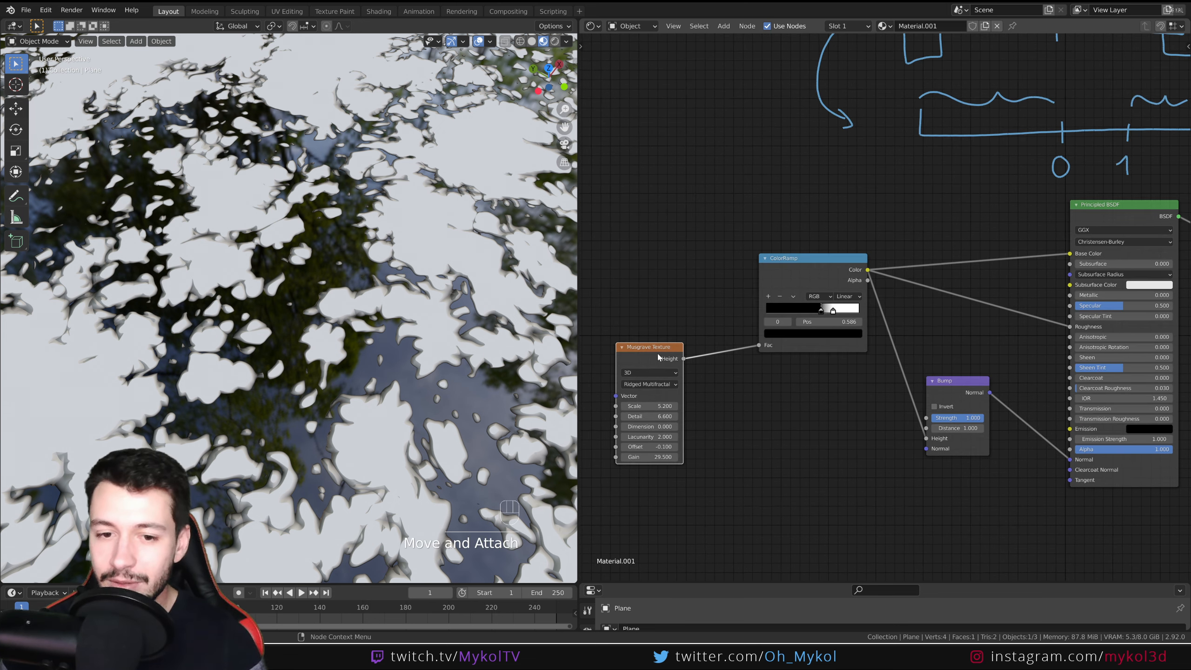
# Step: Nudge the ColorRamp node away from the Bump and place the Musgrave Texture node higher and farther from the ColorRamp
pyautogui.moveTo(661, 355); pyautogui.dragTo(691, 339)
pyautogui.scroll(-3, 755, 231)
pyautogui.moveTo(755, 231); pyautogui.dragTo(702, 283, button='middle')
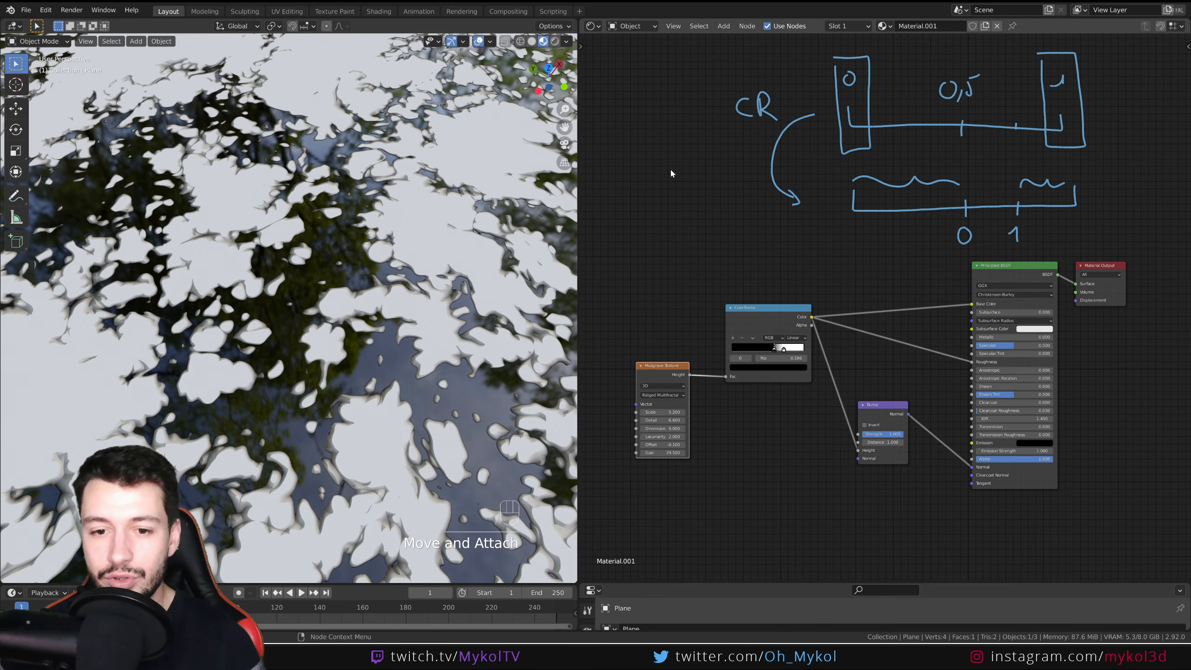
pyautogui.moveTo(776, 305); pyautogui.dragTo(766, 301)
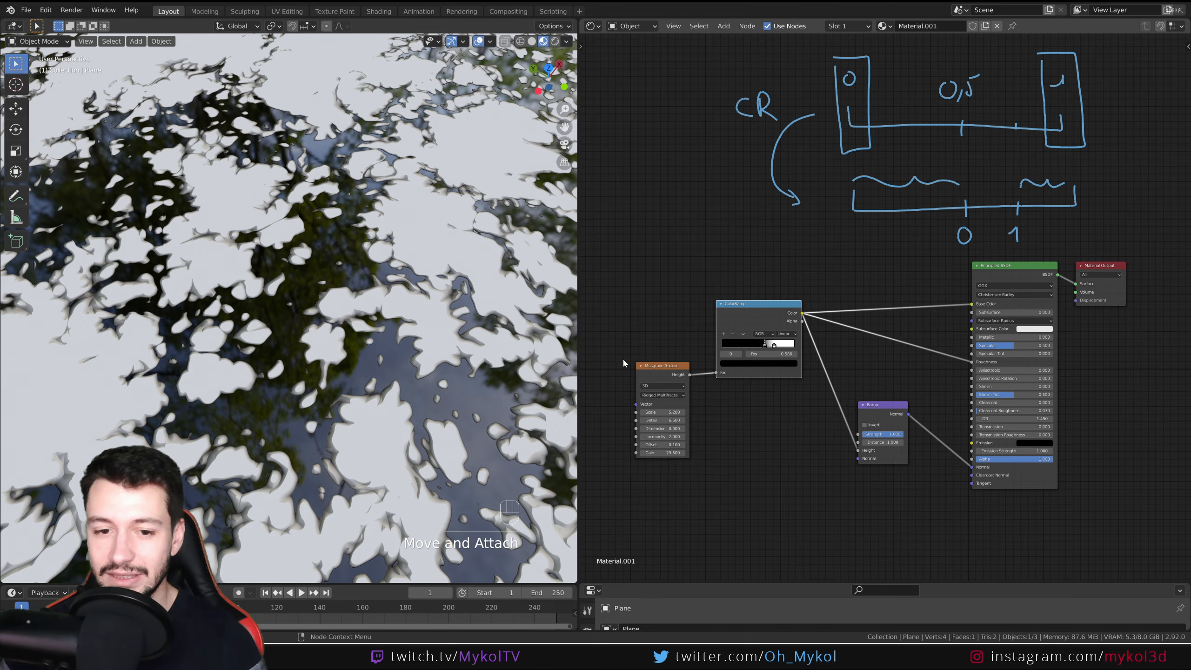
pyautogui.moveTo(659, 366); pyautogui.dragTo(623, 318)
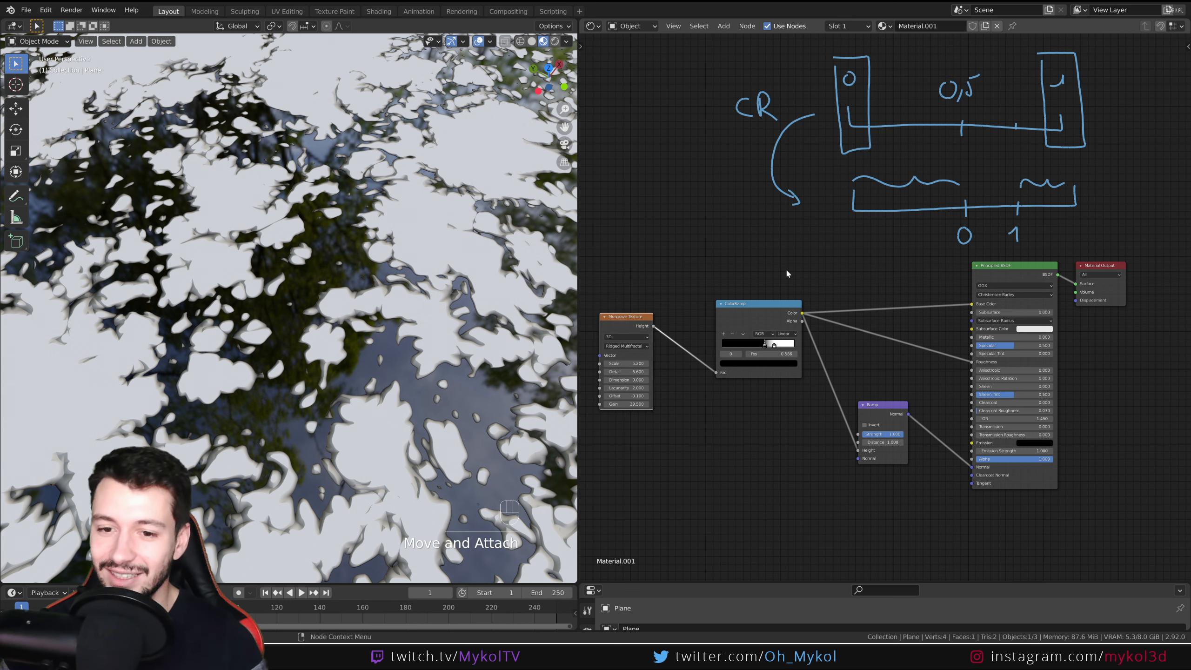
# Step: Lower the ColorRamp node and bring the Musgrave Texture node down so its Height output lines up with the ColorRamp's Fac input
pyautogui.scroll(-2, 750, 263)
pyautogui.moveTo(599, 205); pyautogui.dragTo(920, 468)
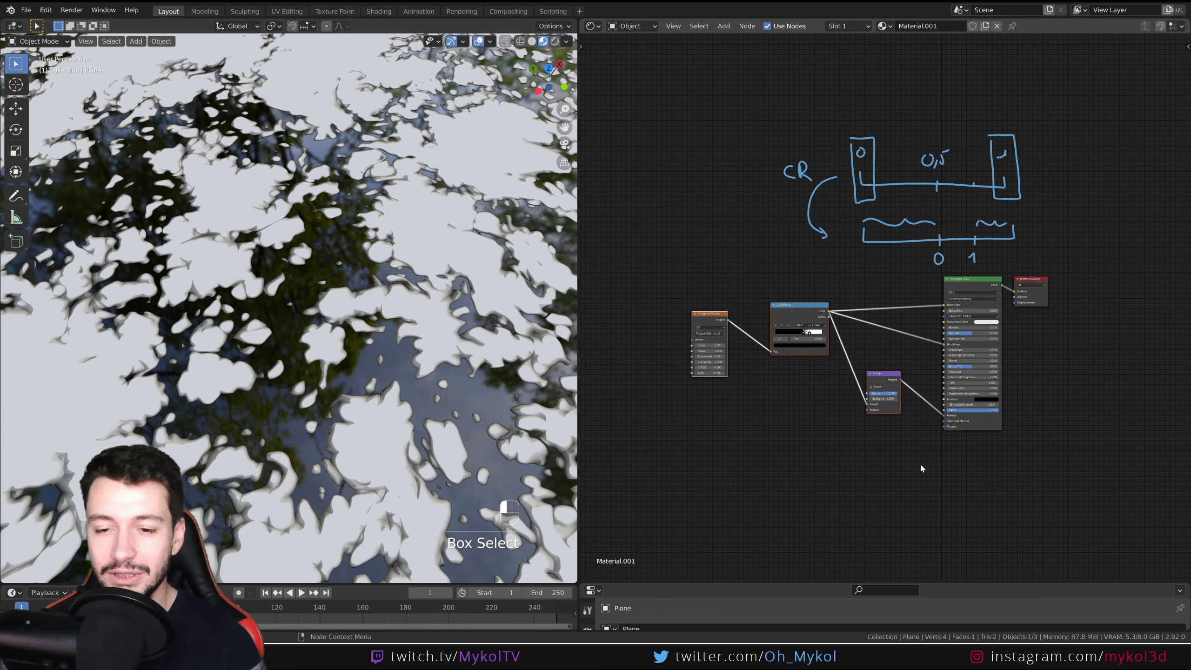
pyautogui.moveTo(798, 309)
pyautogui.mouseDown()
pyautogui.moveTo(811, 331)
pyautogui.moveTo(799, 330)
pyautogui.mouseUp()
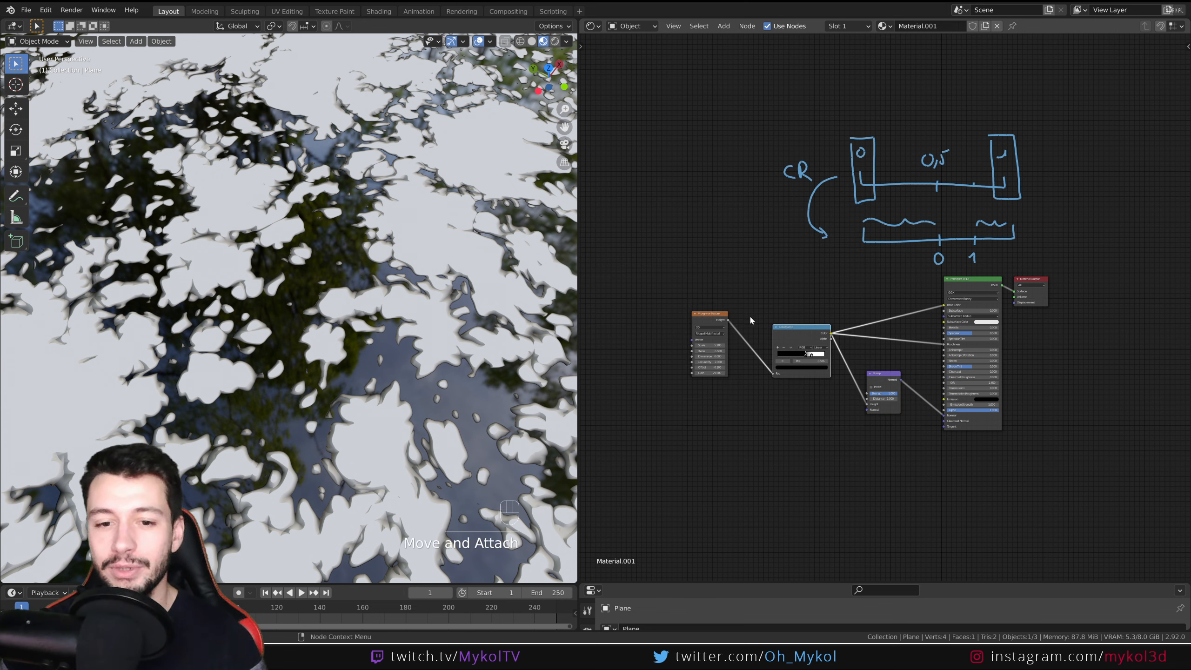
pyautogui.moveTo(709, 317); pyautogui.dragTo(715, 371)
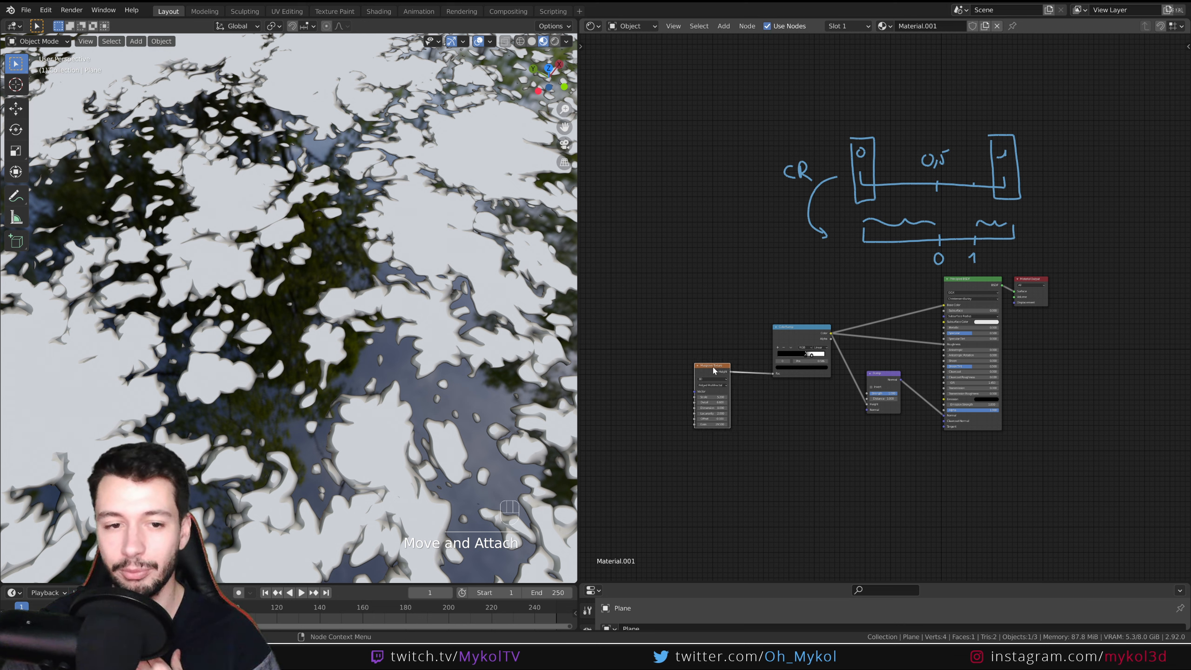